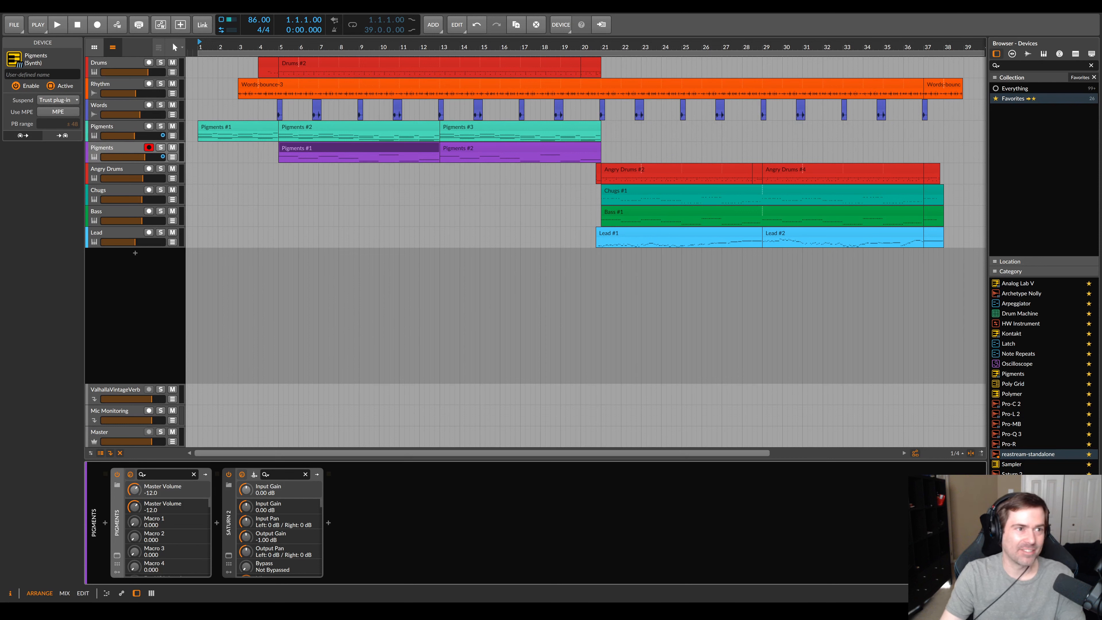
Show the Drums track's Drum Machine and audition the Kick, Snare, CHH and OHH pads once each
left_click(130, 61)
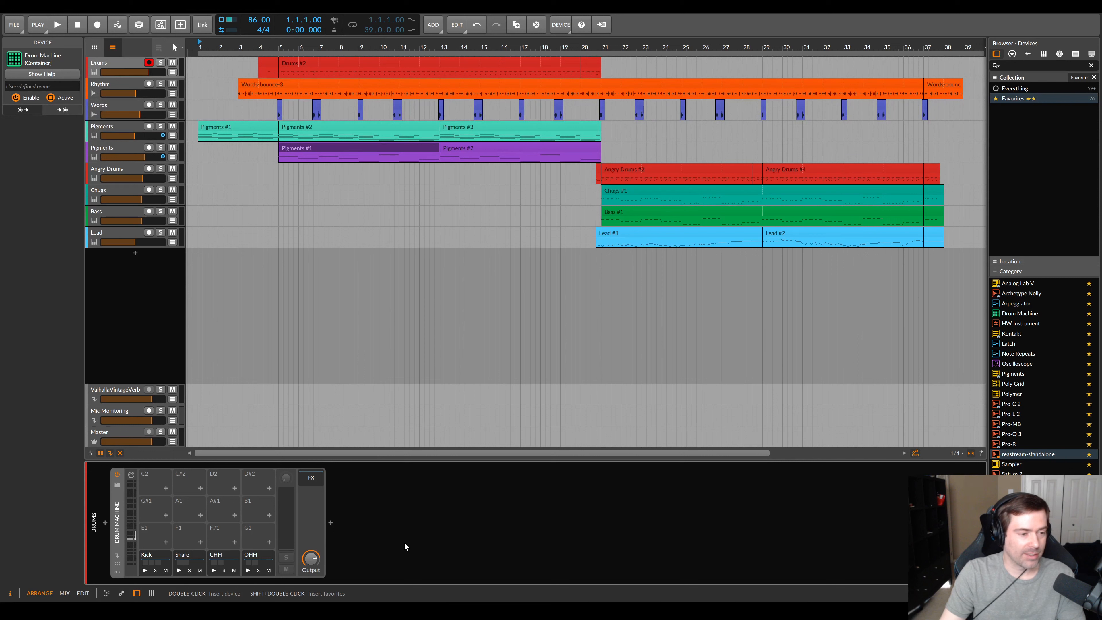
left_click(144, 571)
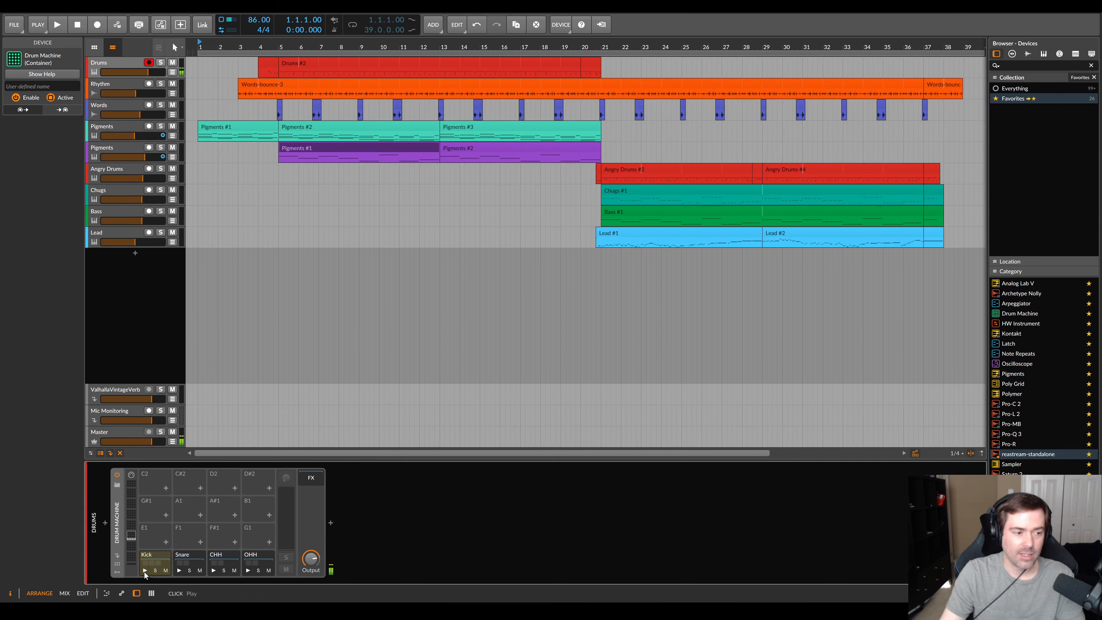
left_click(179, 571)
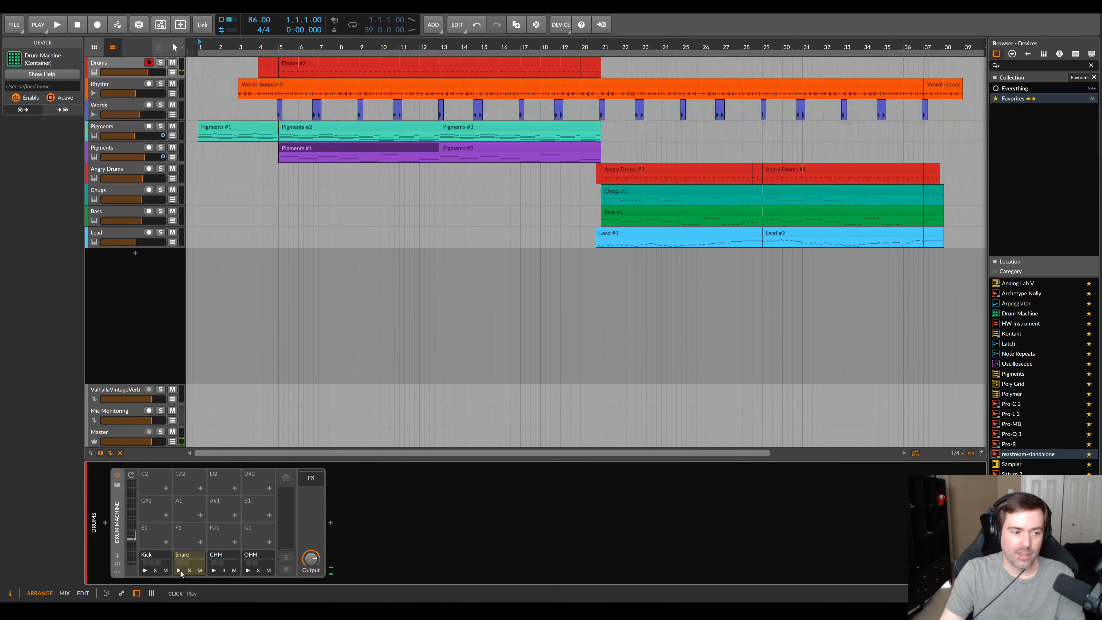
left_click(213, 571)
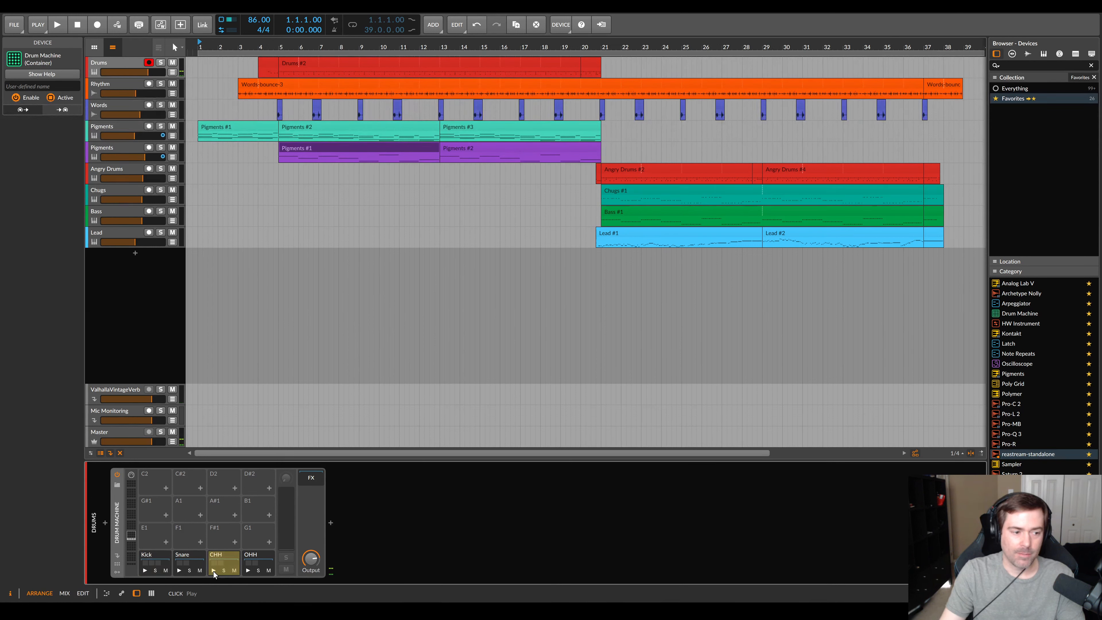
left_click(250, 572)
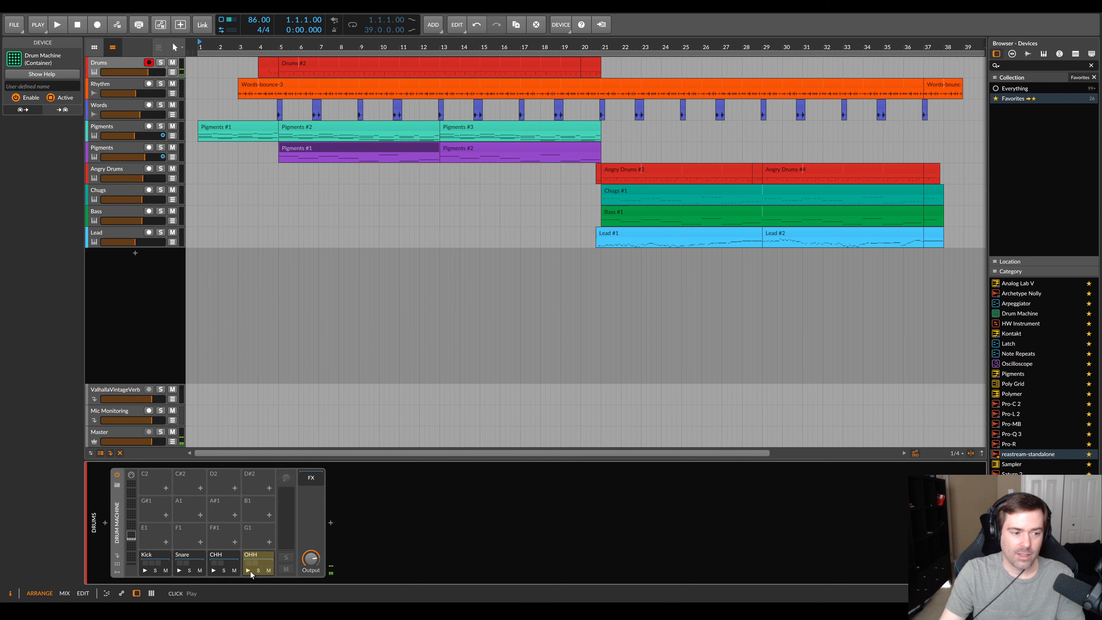
Audition the OHH and CHH pads again, and play the Snare pad several times
left_click(249, 570)
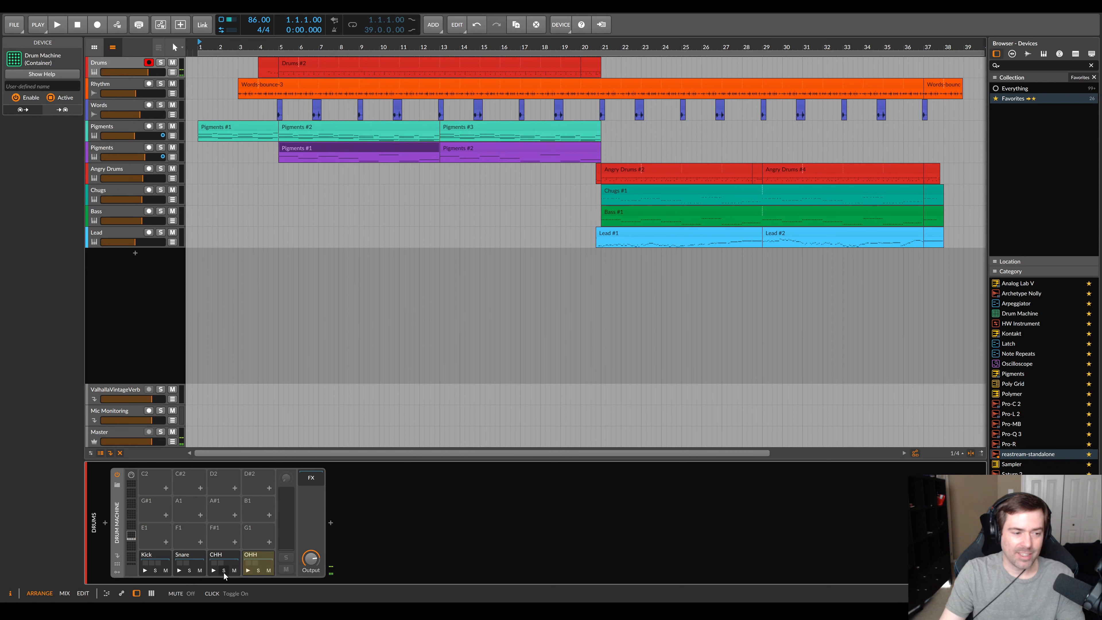
left_click(211, 571)
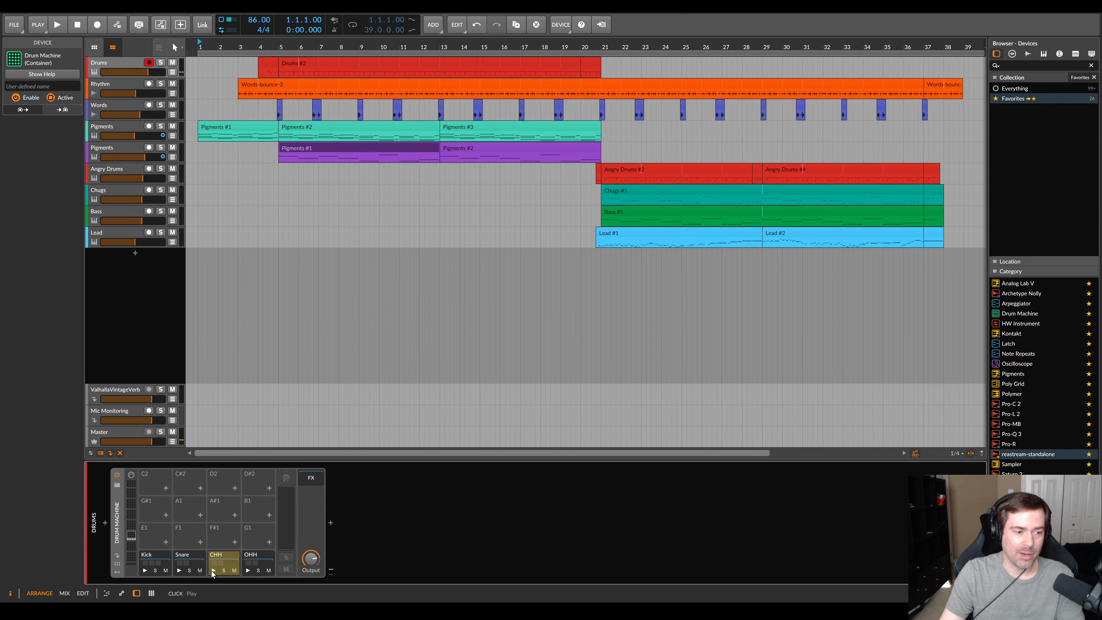
left_click(179, 572)
left_click(180, 573)
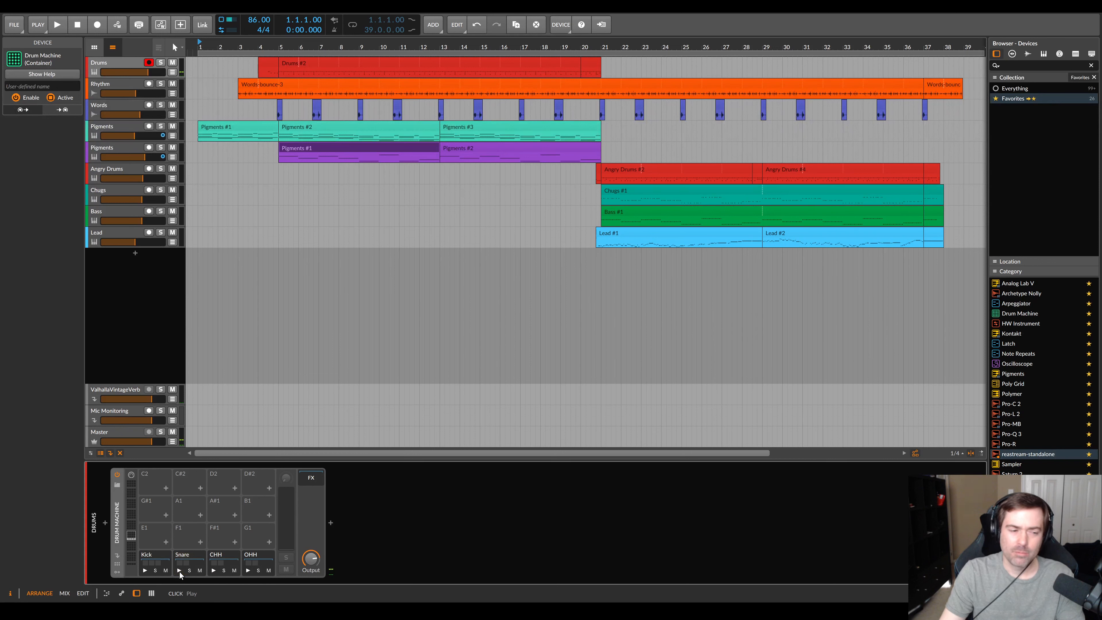
left_click(179, 572)
left_click(179, 572)
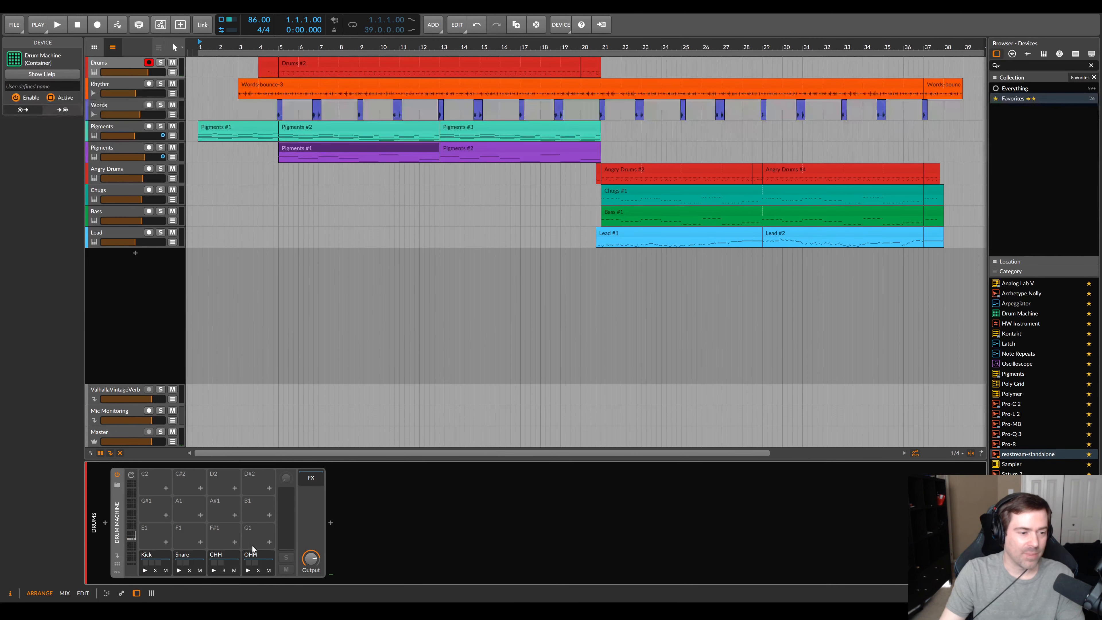
Audition the OHH pad with its Pro-Q 3 bypassed, and again with Pro-Q 3 re-enabled and its EQ curve open
left_click(258, 563)
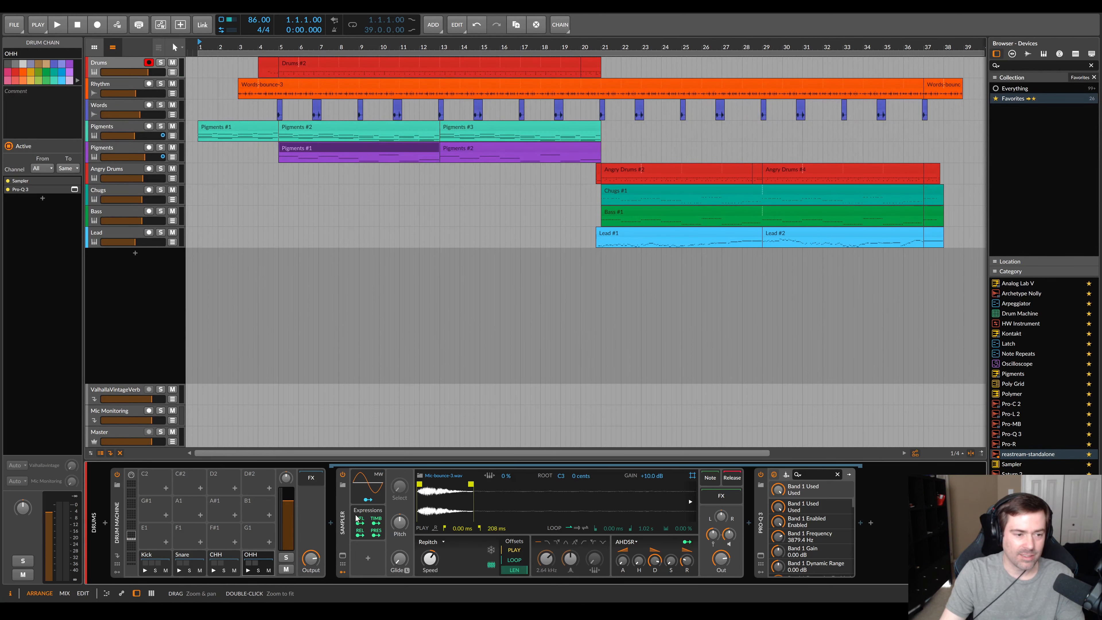
left_click(760, 474)
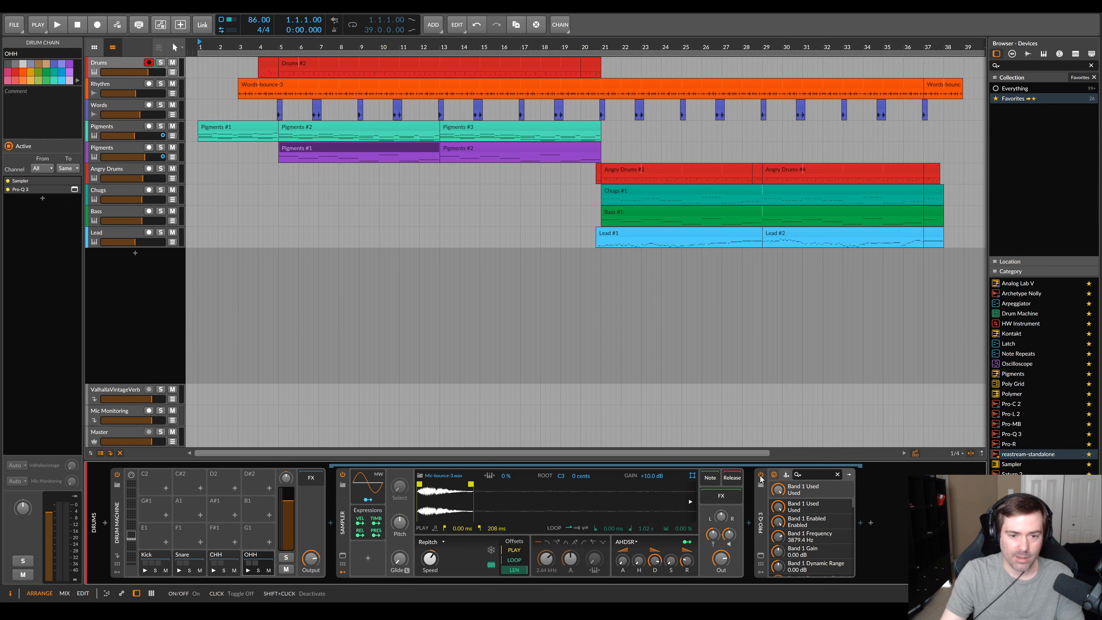
left_click(249, 570)
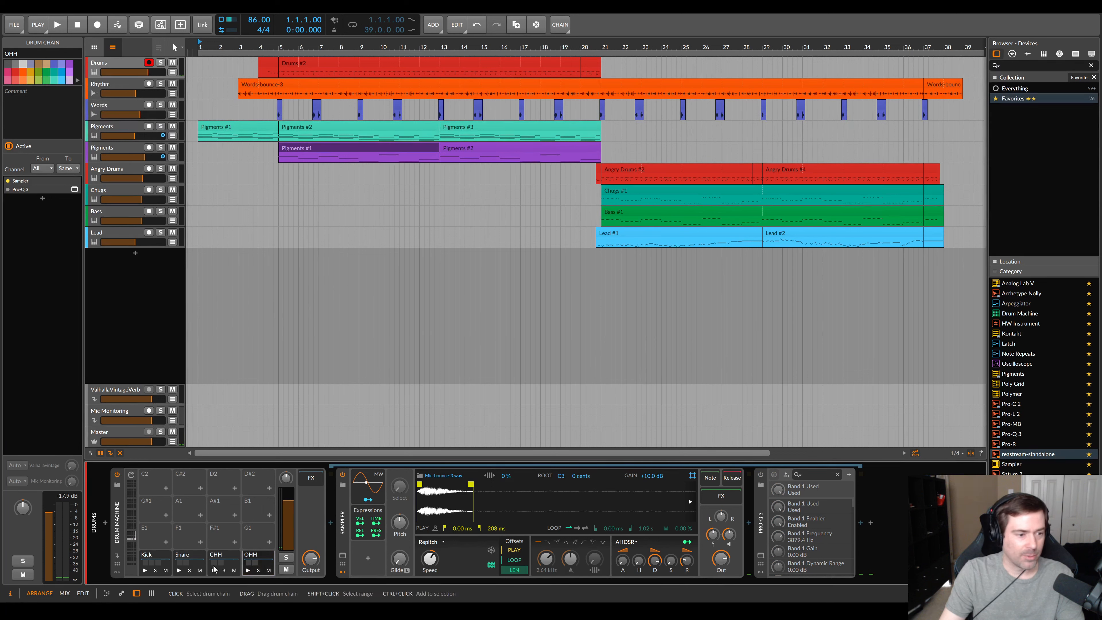
left_click(761, 475)
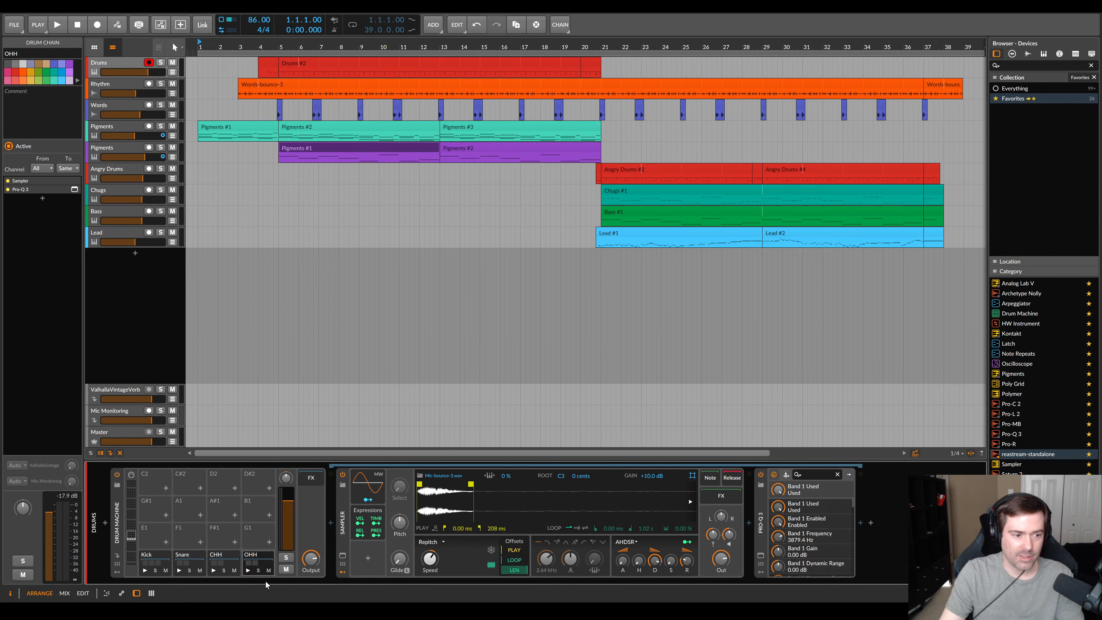
left_click(761, 556)
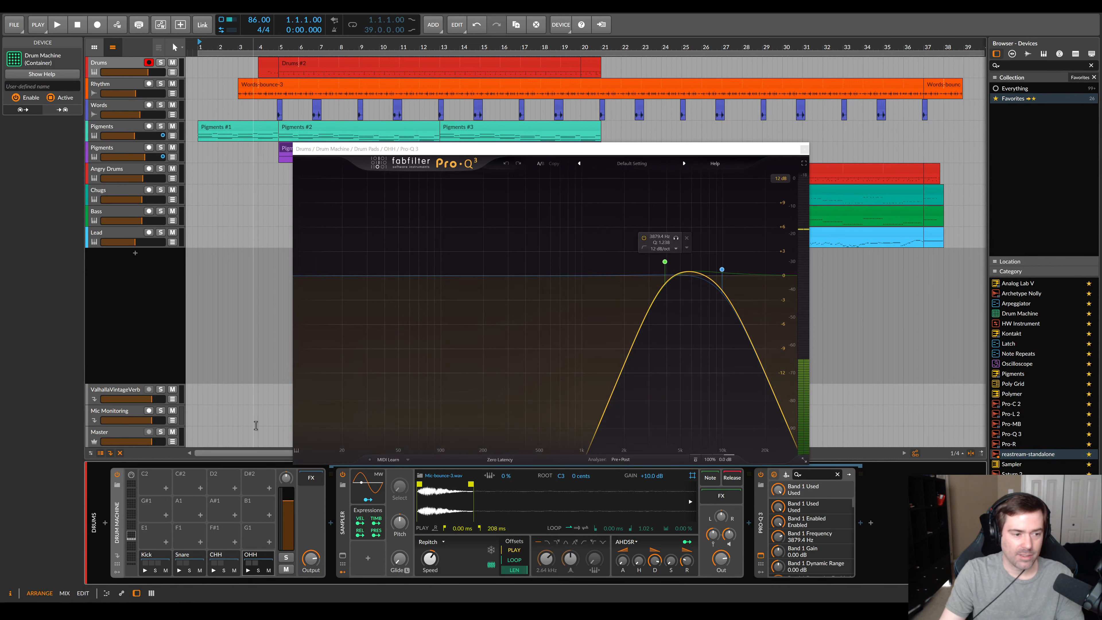
left_click(246, 572)
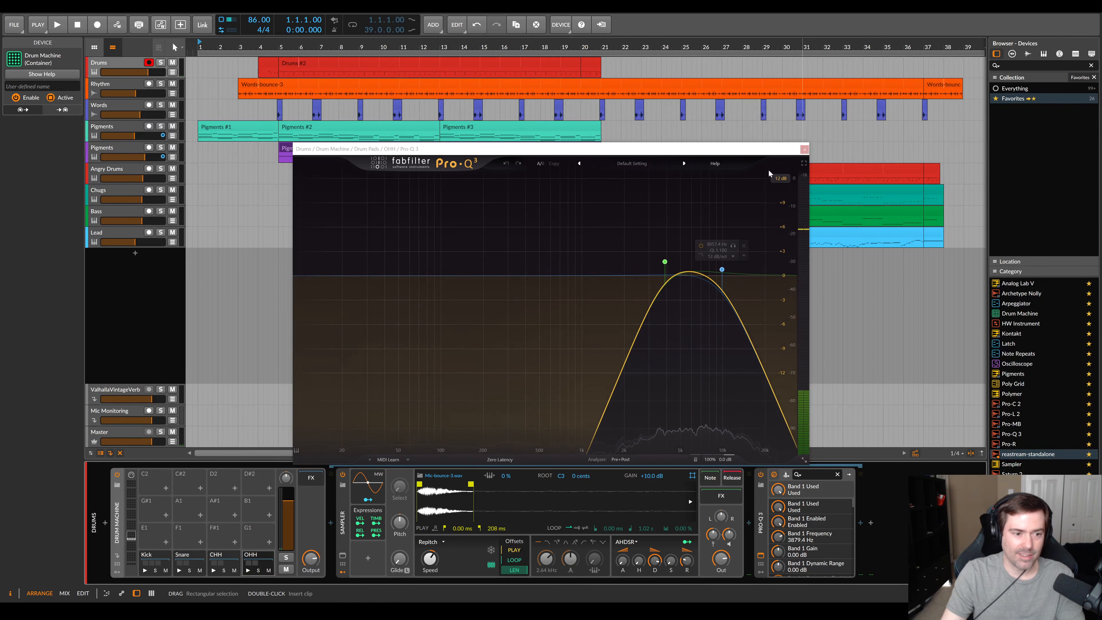
Inspect the CHH pad's Pro-Q 3 curve while playing the pad, and close the EQ window
left_click(221, 558)
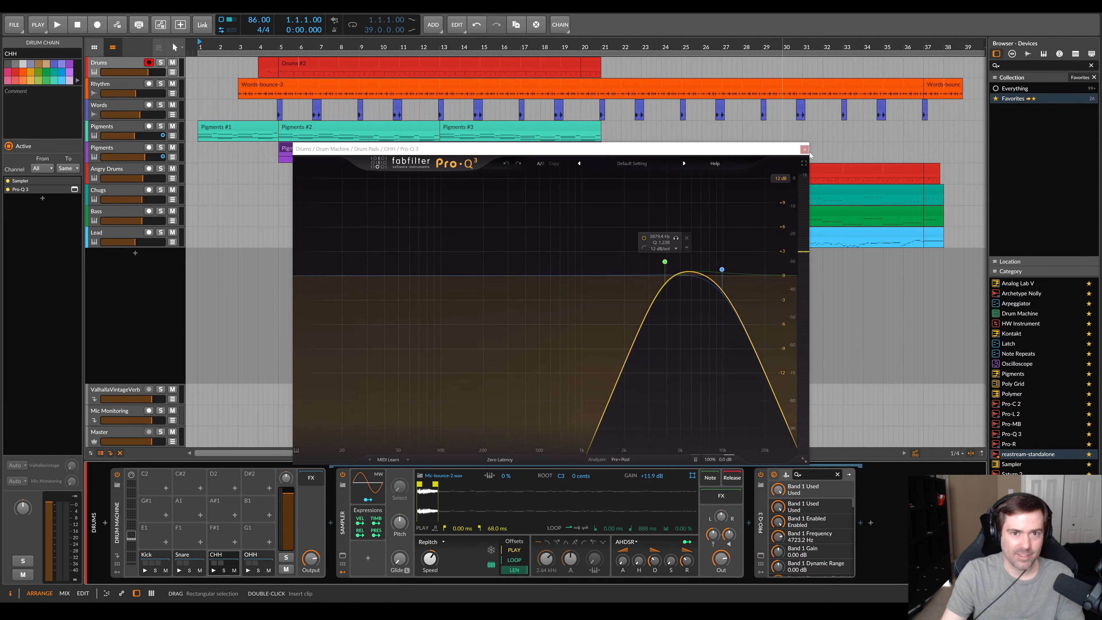
left_click(762, 556)
left_click(761, 556)
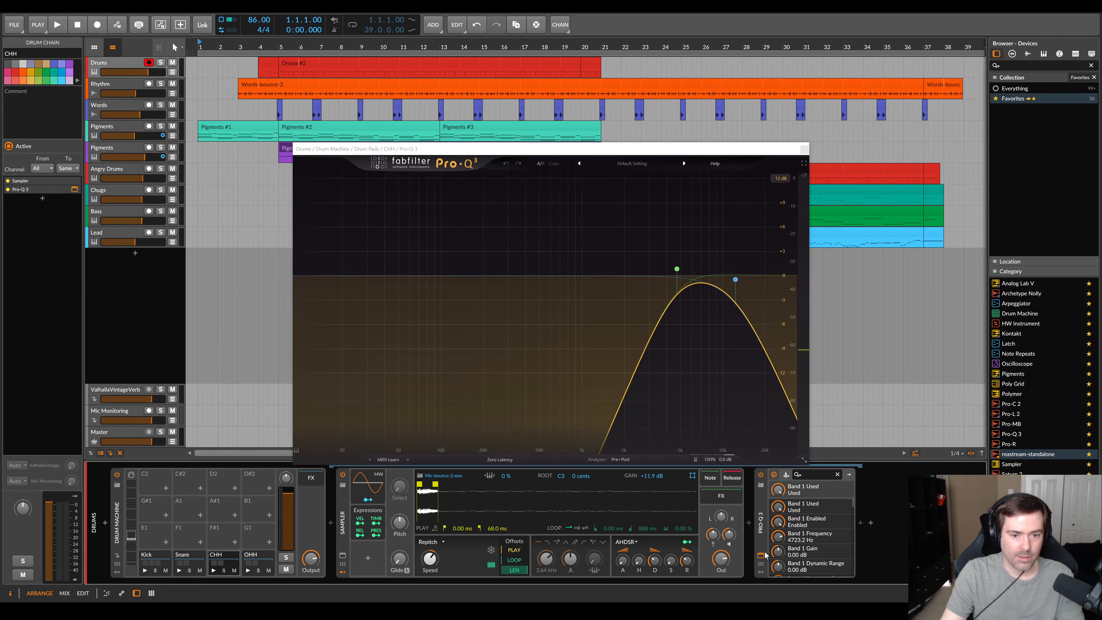
left_click(213, 571)
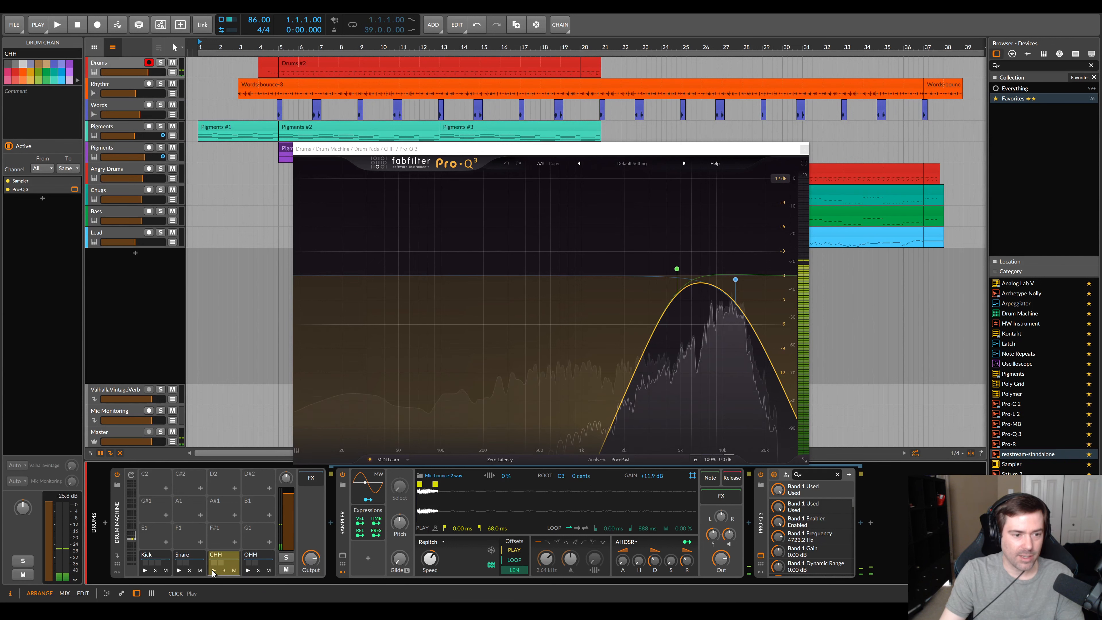
left_click(806, 151)
View the Snare pad's layers, and examine the Kick pad's Thump and Click sampler layers while playing the kick
left_click(191, 556)
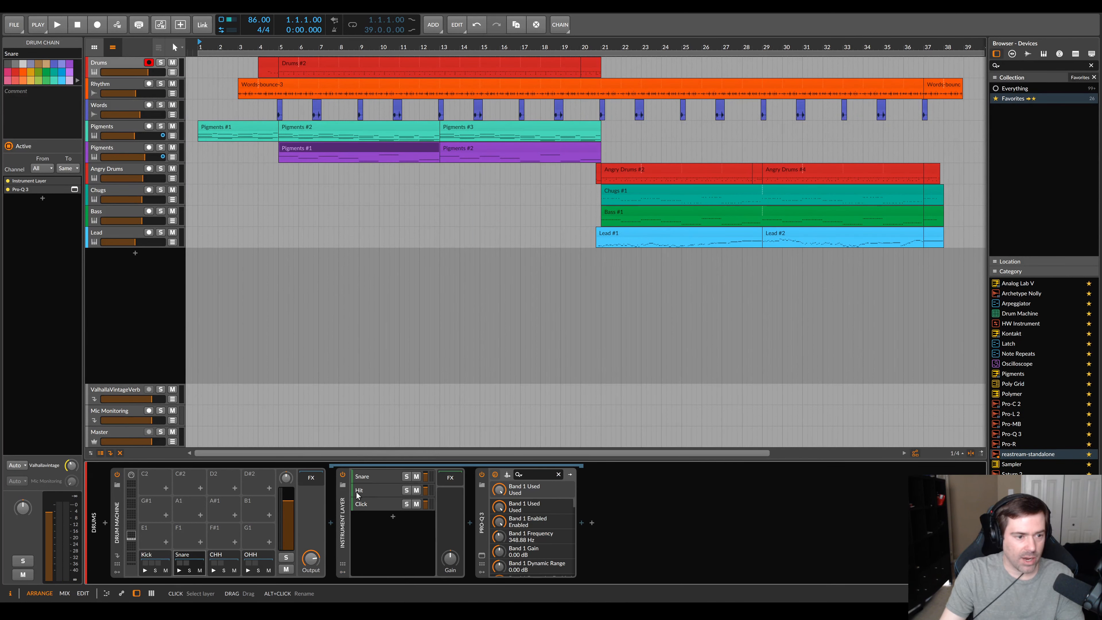
left_click(146, 555)
left_click(369, 476)
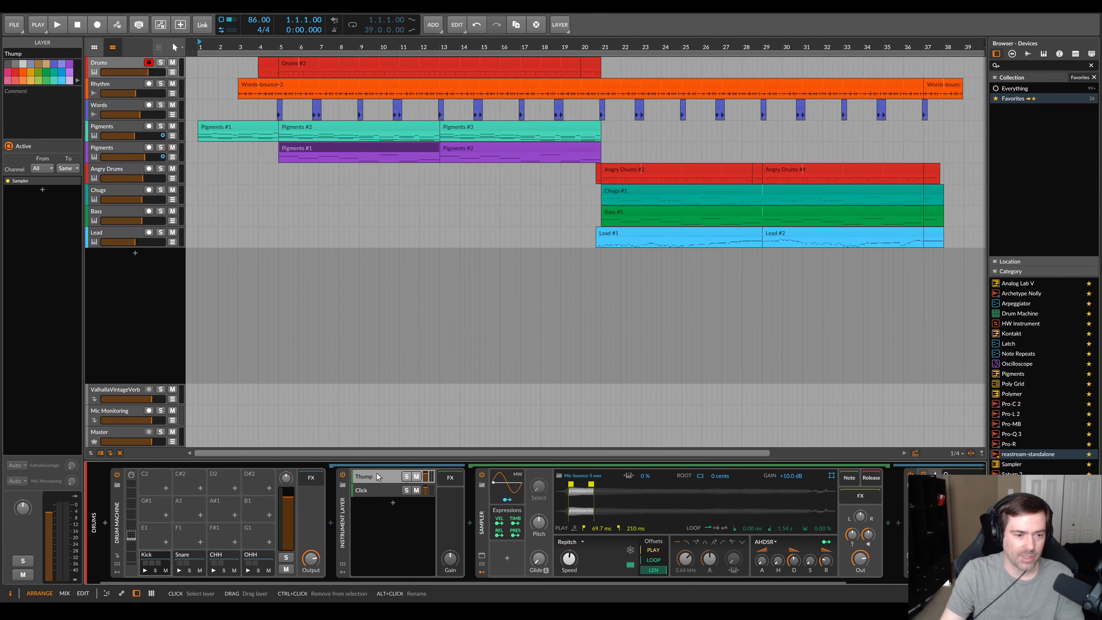
left_click(144, 569)
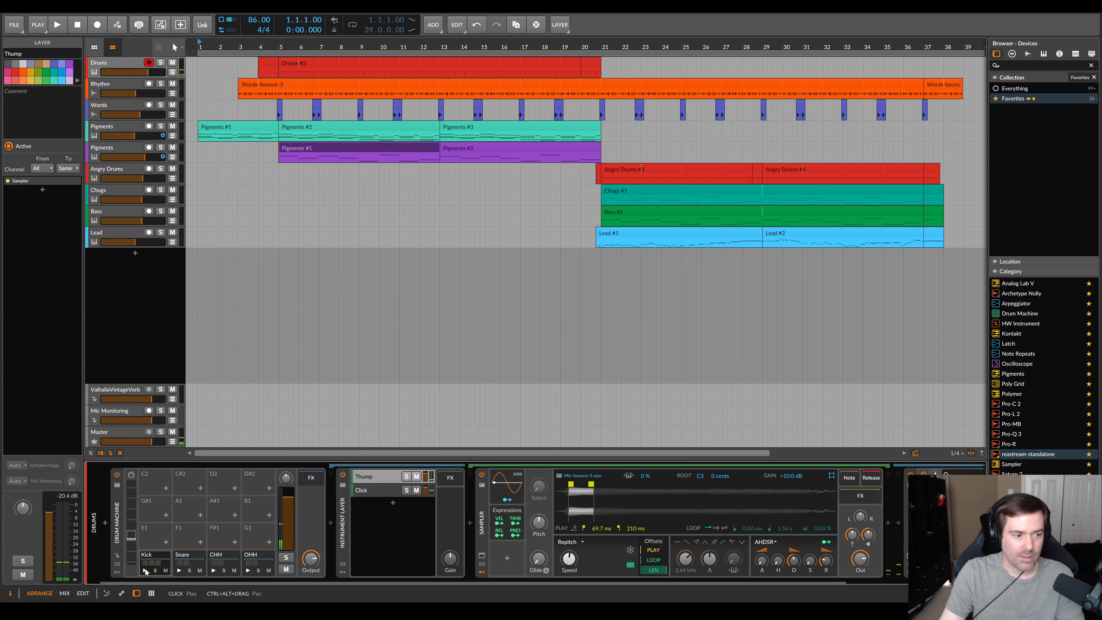
left_click(381, 494)
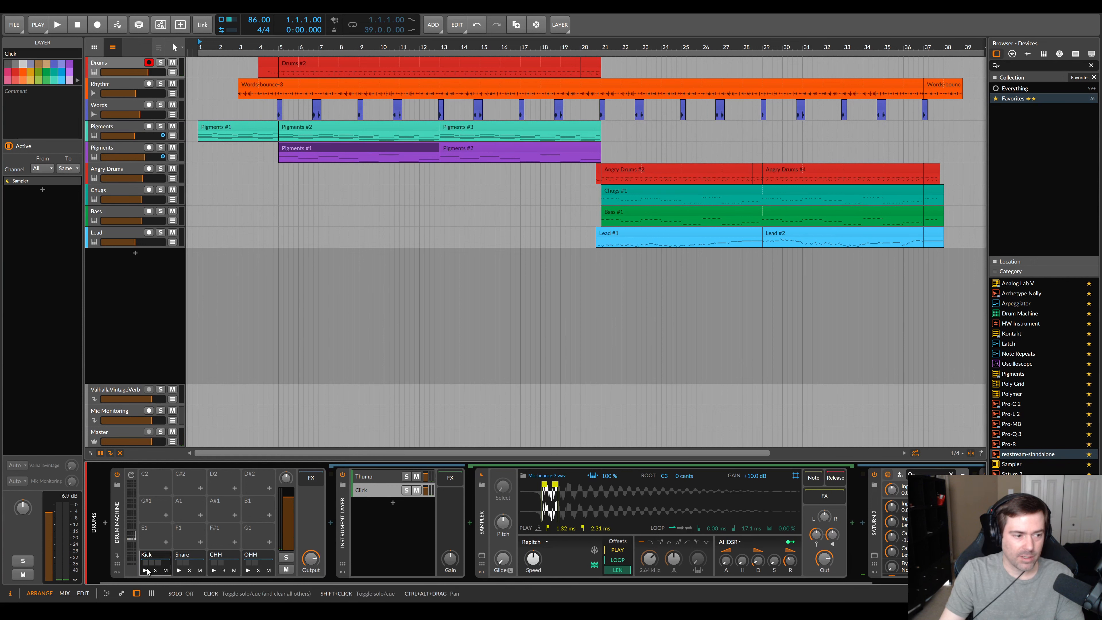
left_click(370, 482)
Audition the kick with only the Click layer soloed, and again with only the Thump layer soloed
left_click(406, 491)
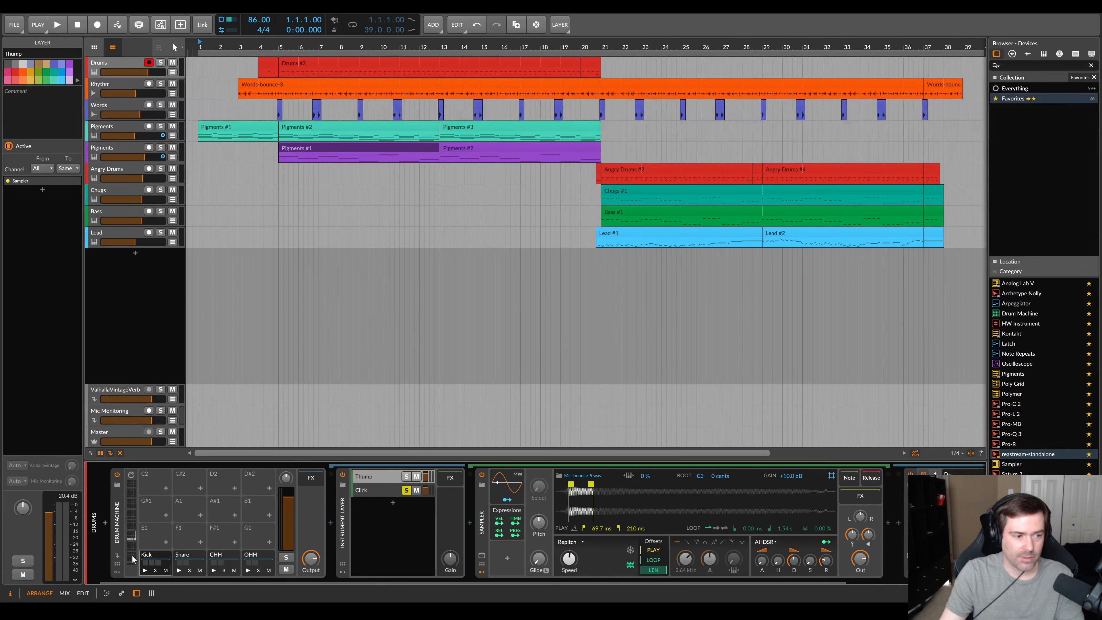
left_click(147, 570)
left_click(147, 571)
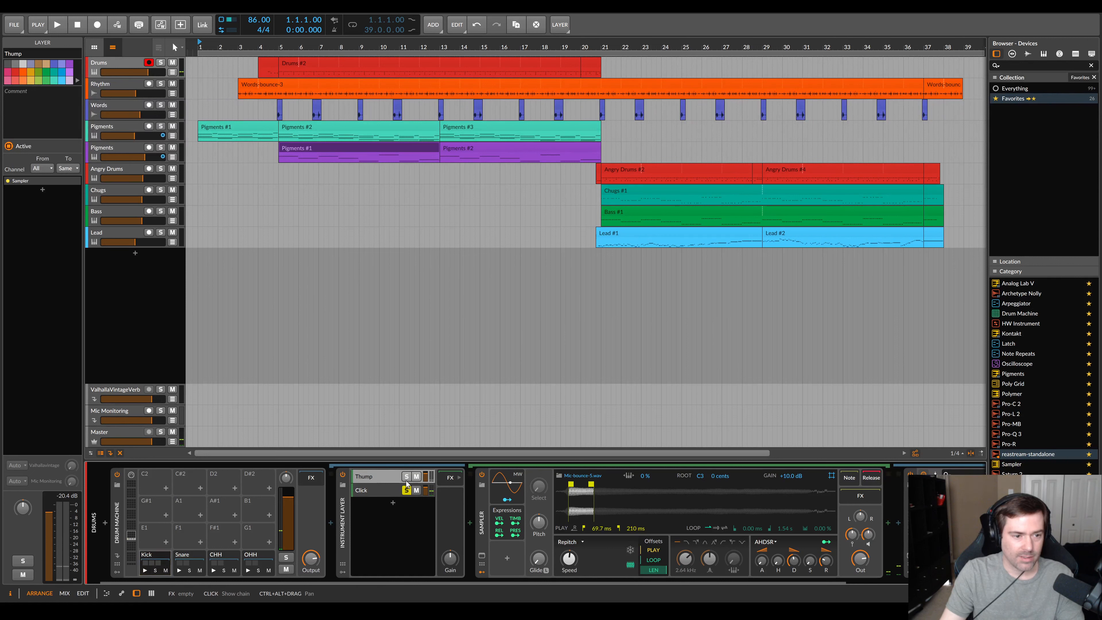
left_click(407, 477)
left_click(146, 570)
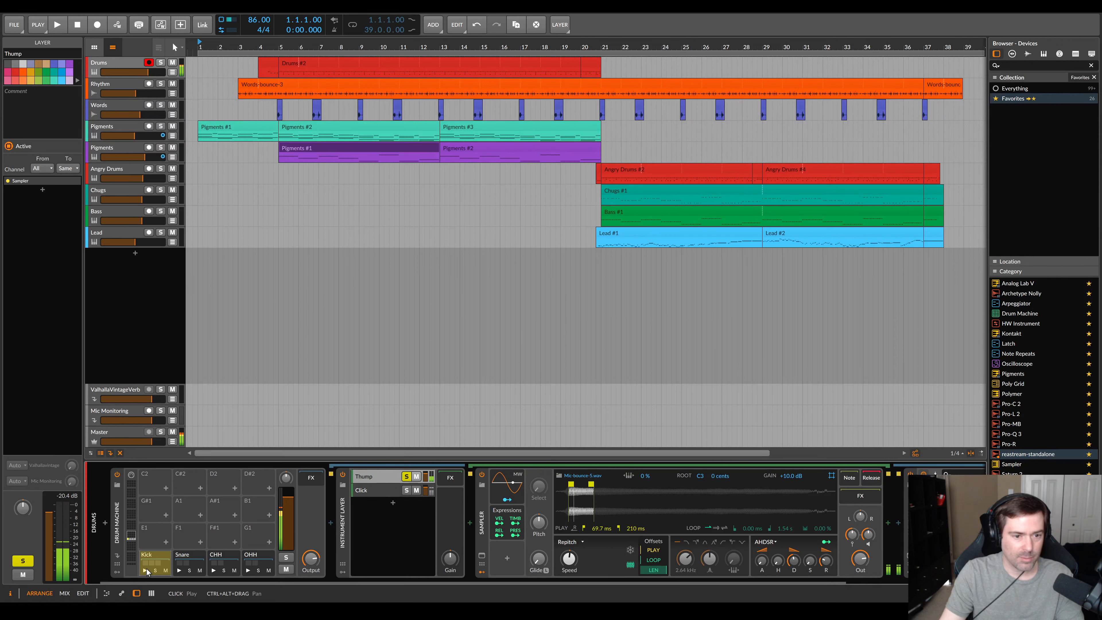
Show the Click layer's sampler, solo Click in place of Thump, and play the kick
left_click(369, 491)
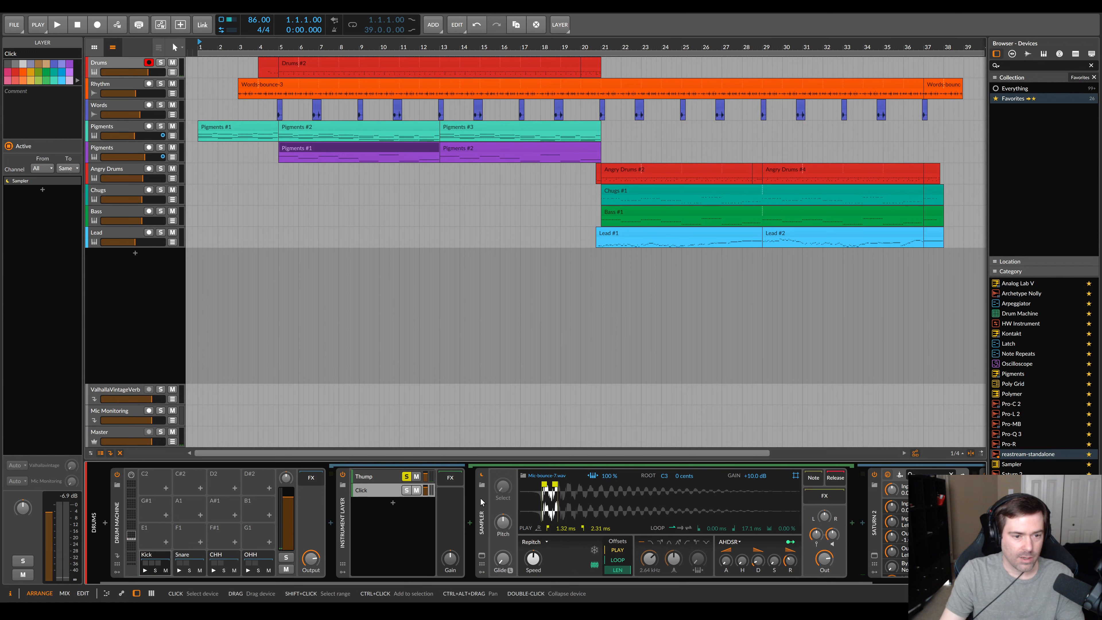
left_click(406, 491)
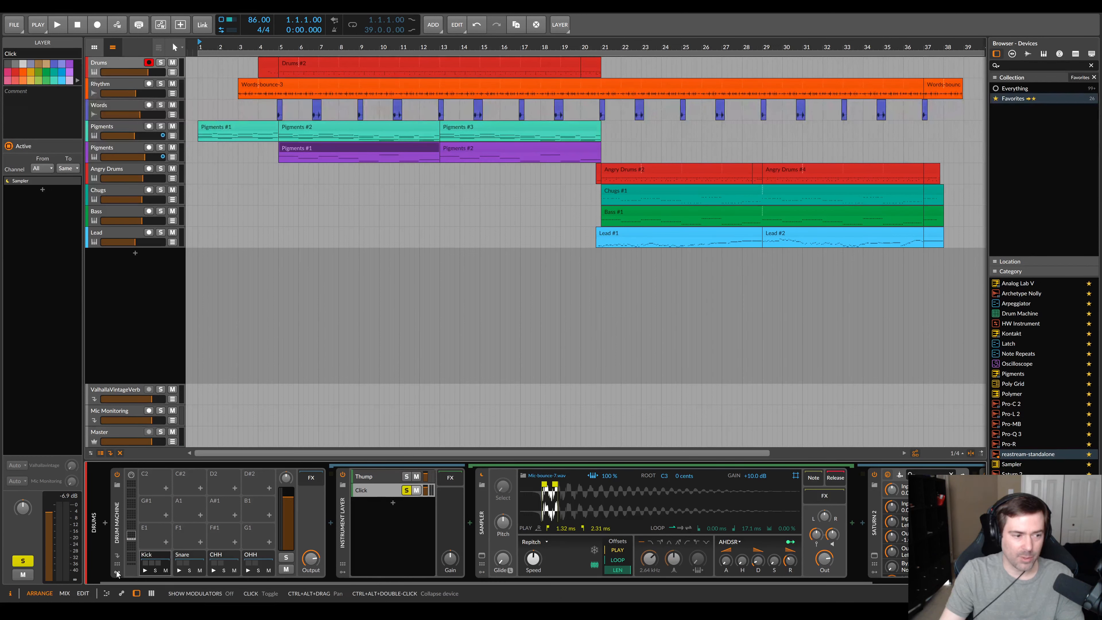
left_click(145, 570)
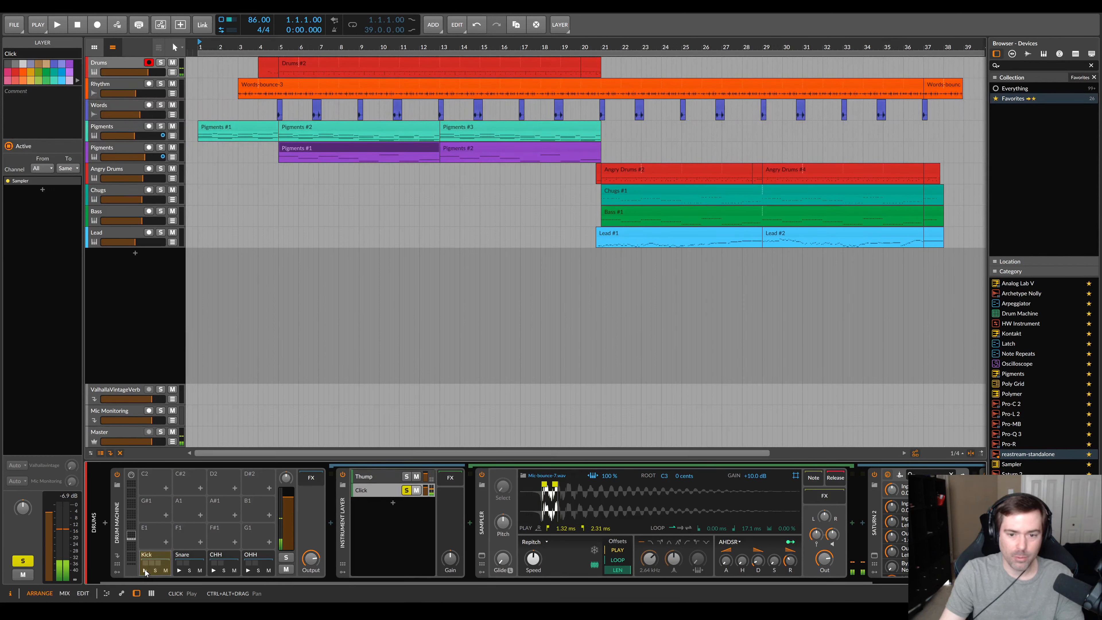
Bypass the Kick chain's Saturn 2 and Pro-Q, clear the Click layer's solo, and play the unprocessed kick
left_click(369, 489)
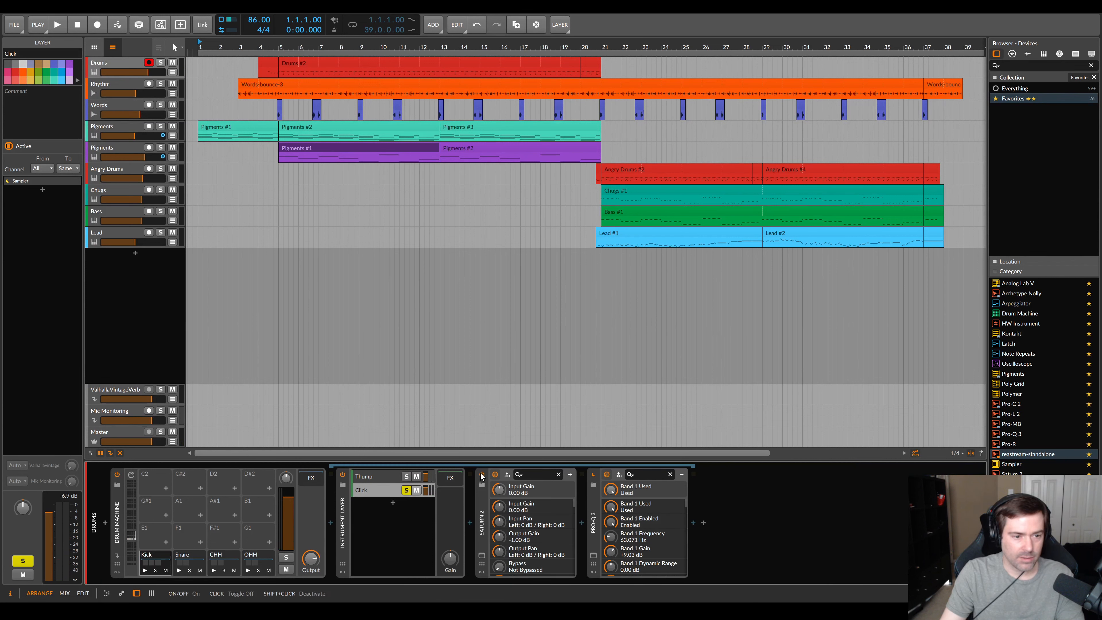
left_click(481, 475)
left_click(593, 474)
left_click(406, 490)
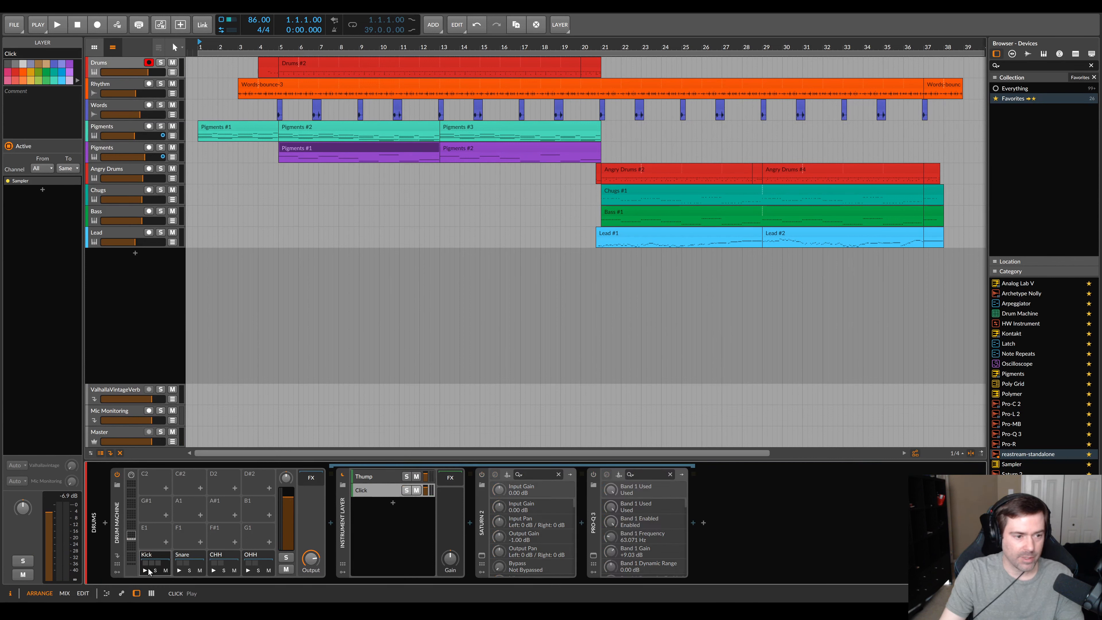
left_click(149, 569)
left_click(148, 569)
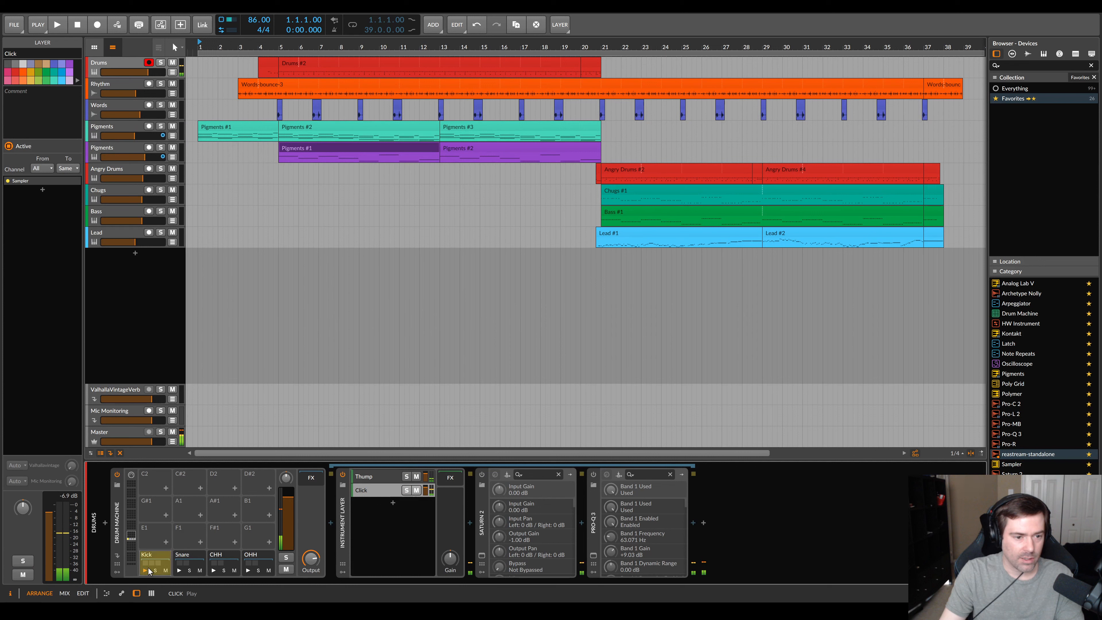
left_click(148, 569)
Re-enable Saturn 2 on the Kick chain and audition the kick with the Saturn 2 window open
left_click(482, 475)
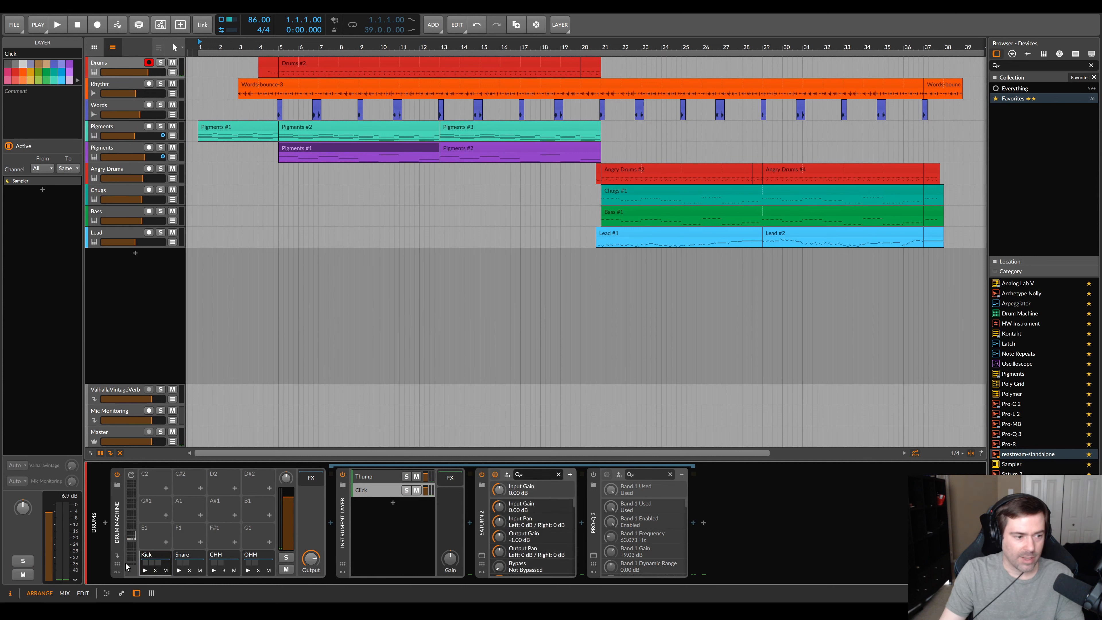
left_click(145, 570)
left_click(145, 570)
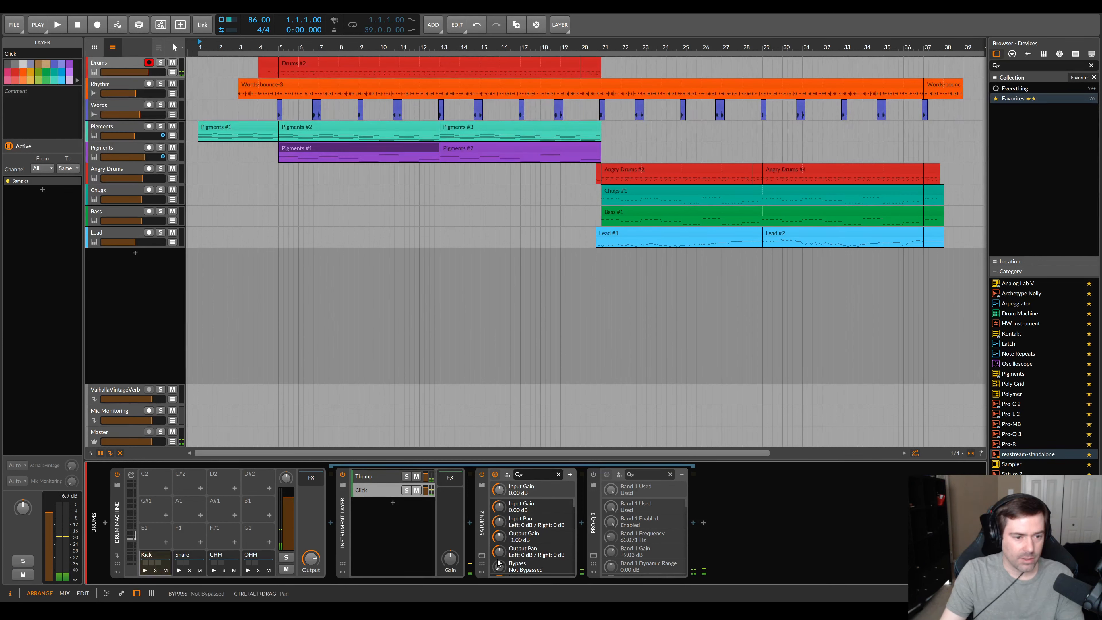
left_click(482, 556)
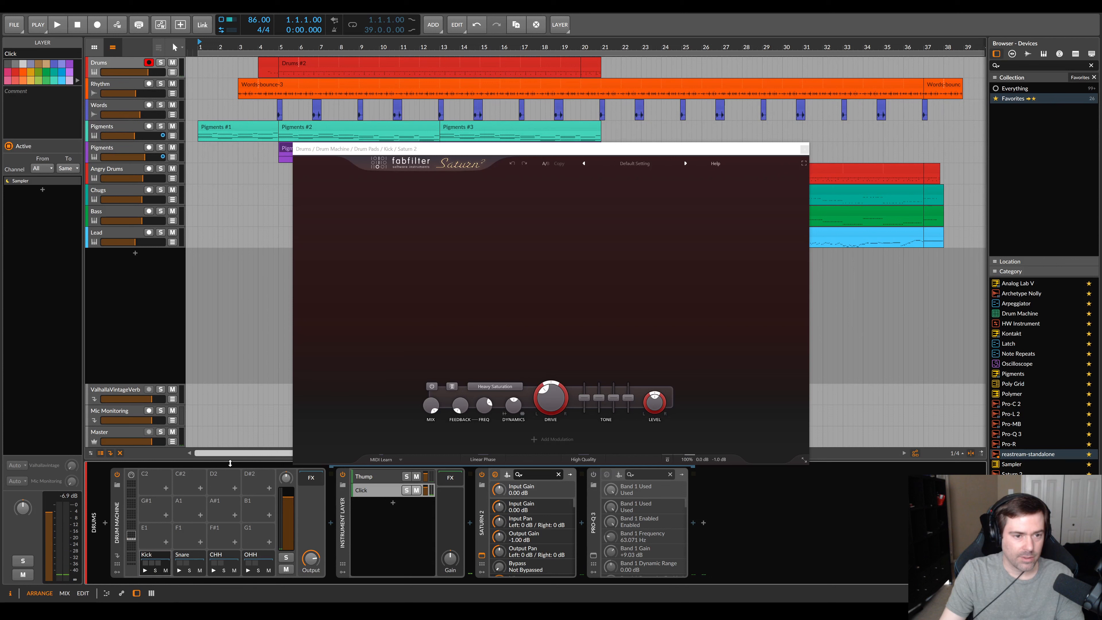
left_click(146, 571)
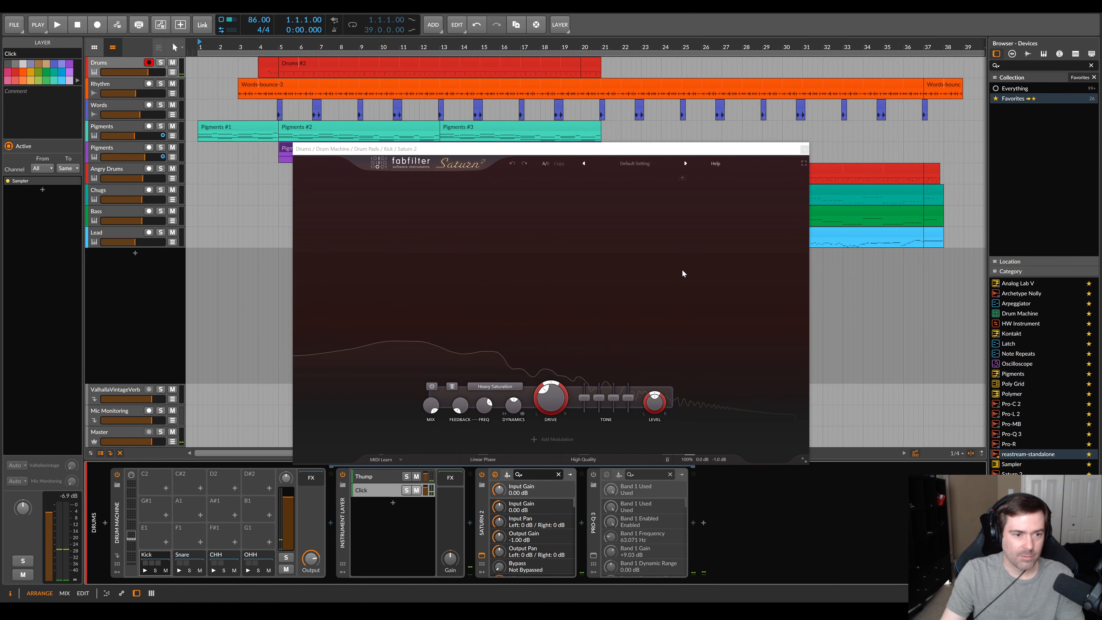
Close Saturn 2, re-enable the Kick chain's Pro-Q, and audition the kick with the Pro-Q 3 window open
left_click(805, 149)
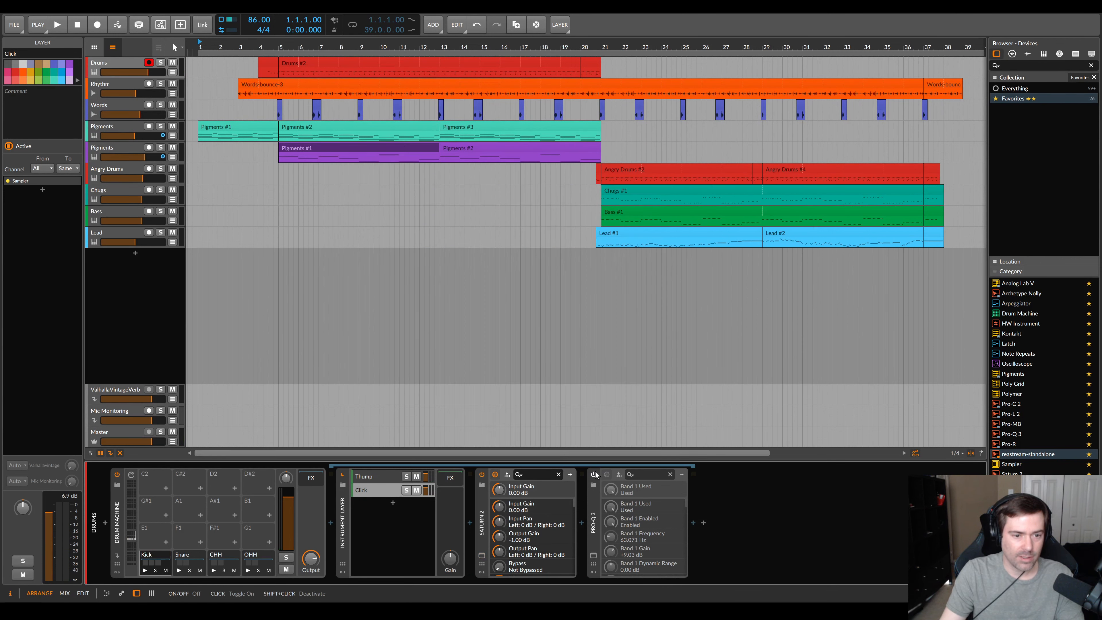
left_click(594, 556)
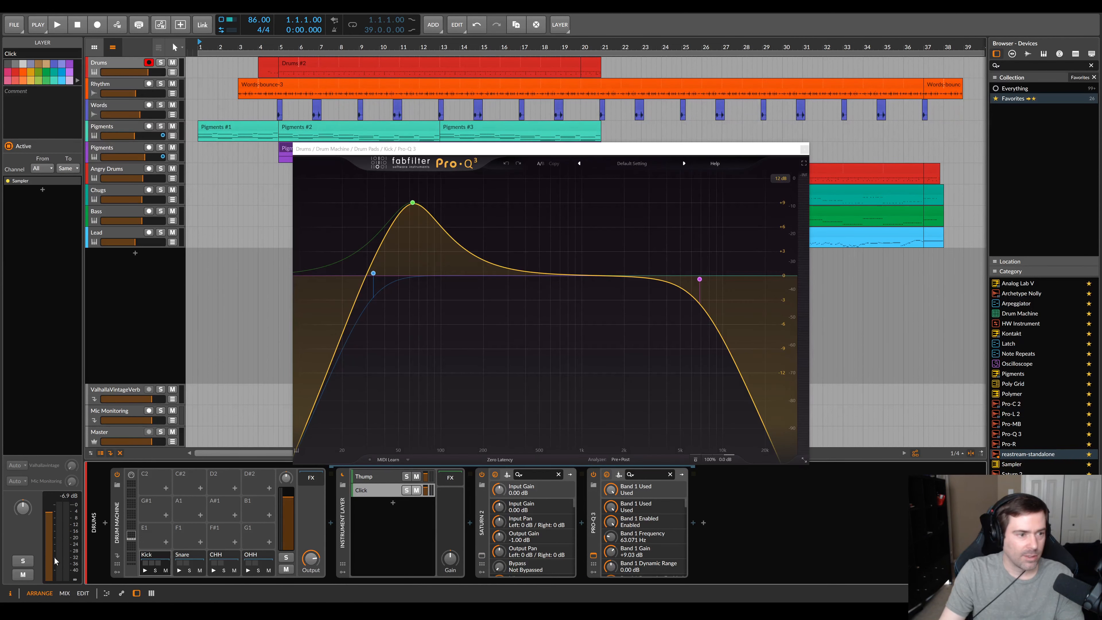
left_click(144, 569)
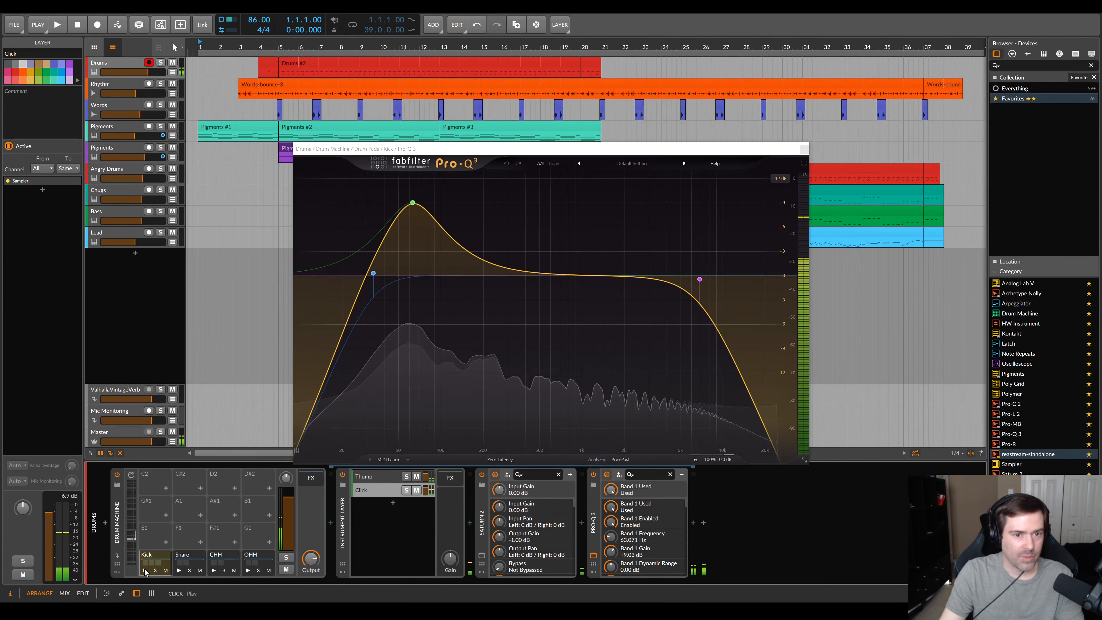
left_click(144, 569)
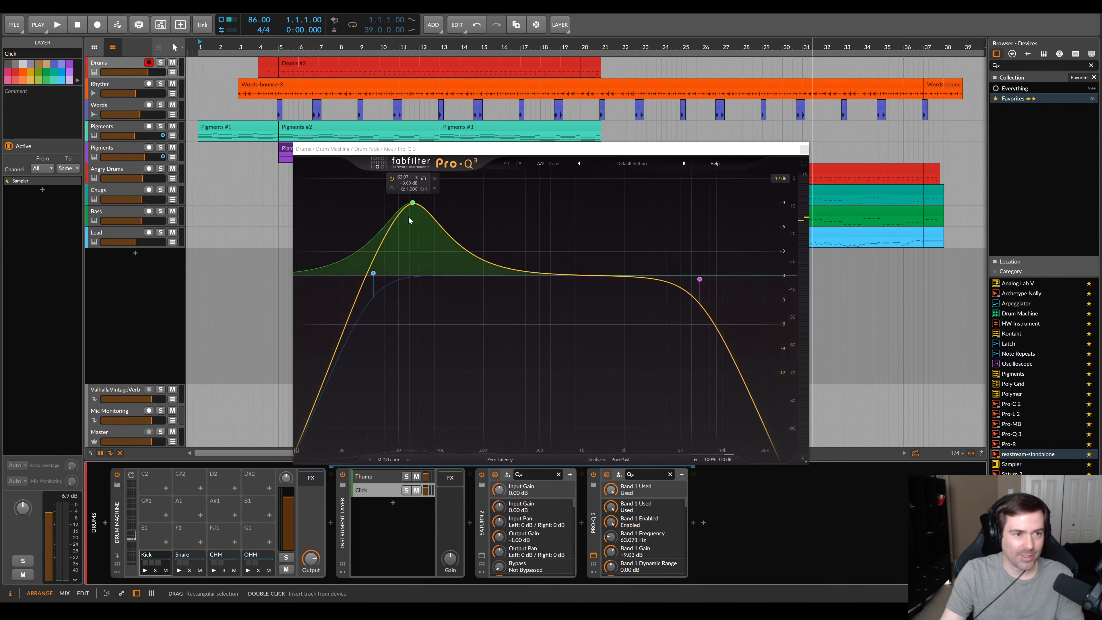
left_click(146, 572)
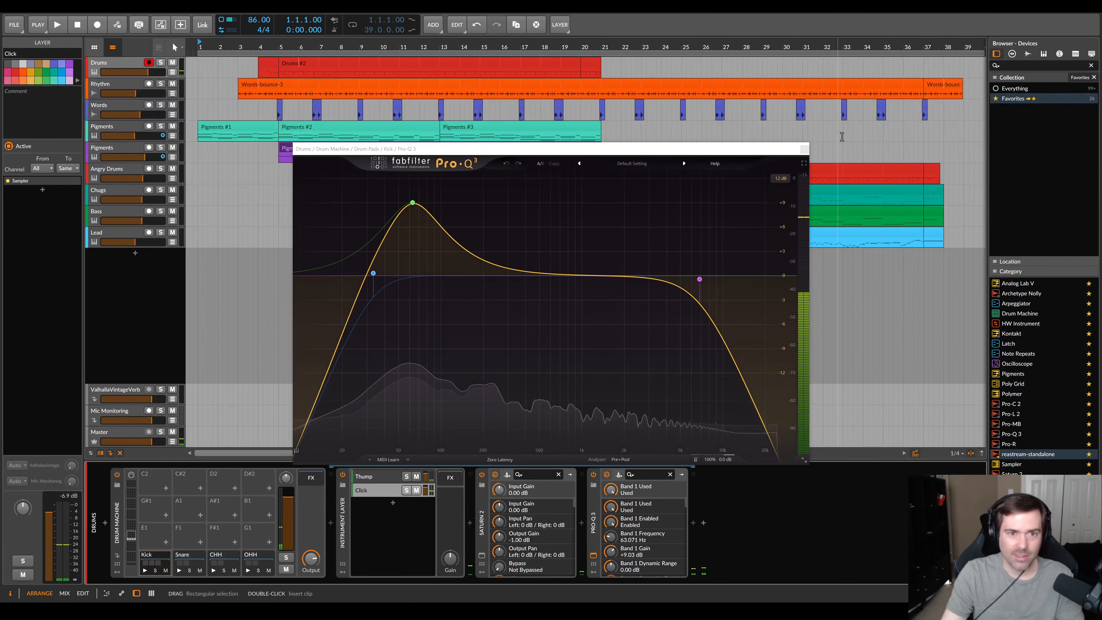
left_click(804, 149)
Show the Snare pad's layers, solo its Snare layer, and play the snare
left_click(187, 558)
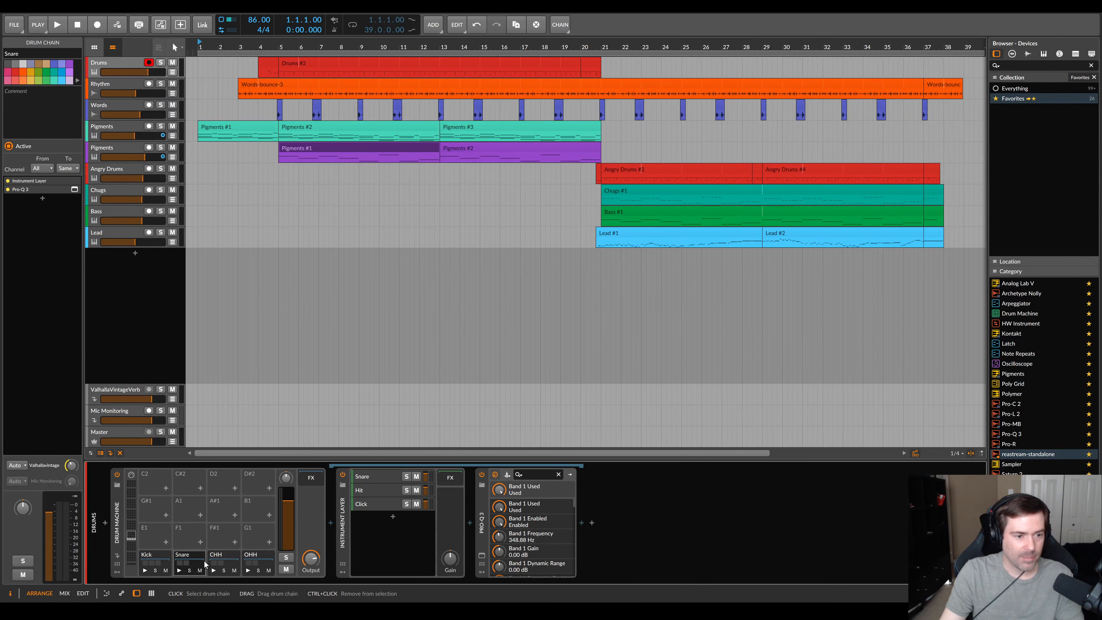
left_click(387, 478)
left_click(406, 476)
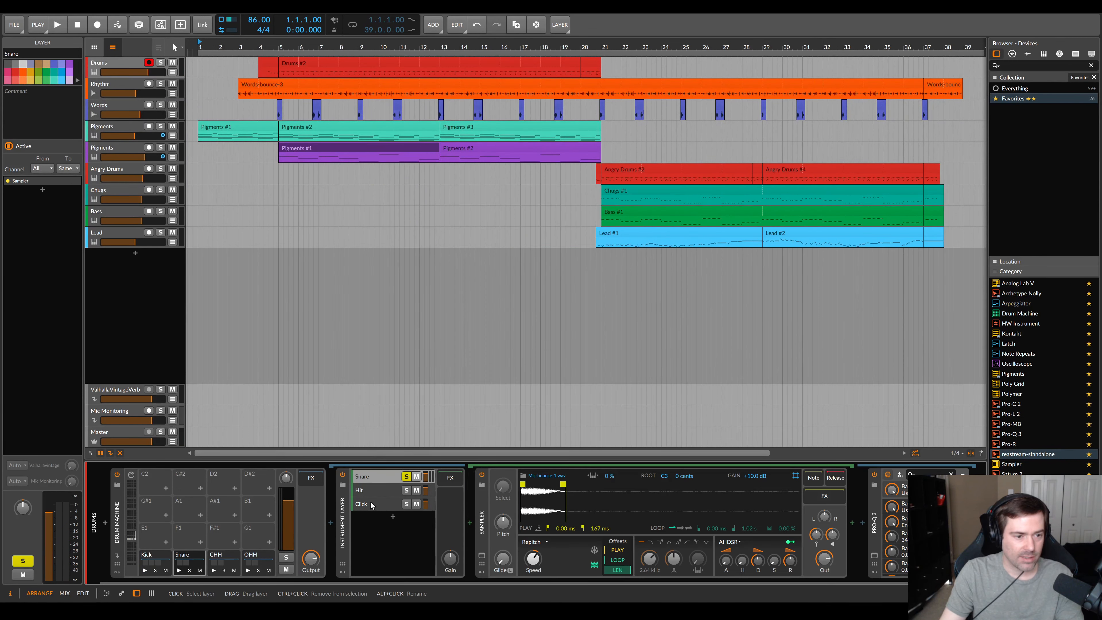
left_click(179, 571)
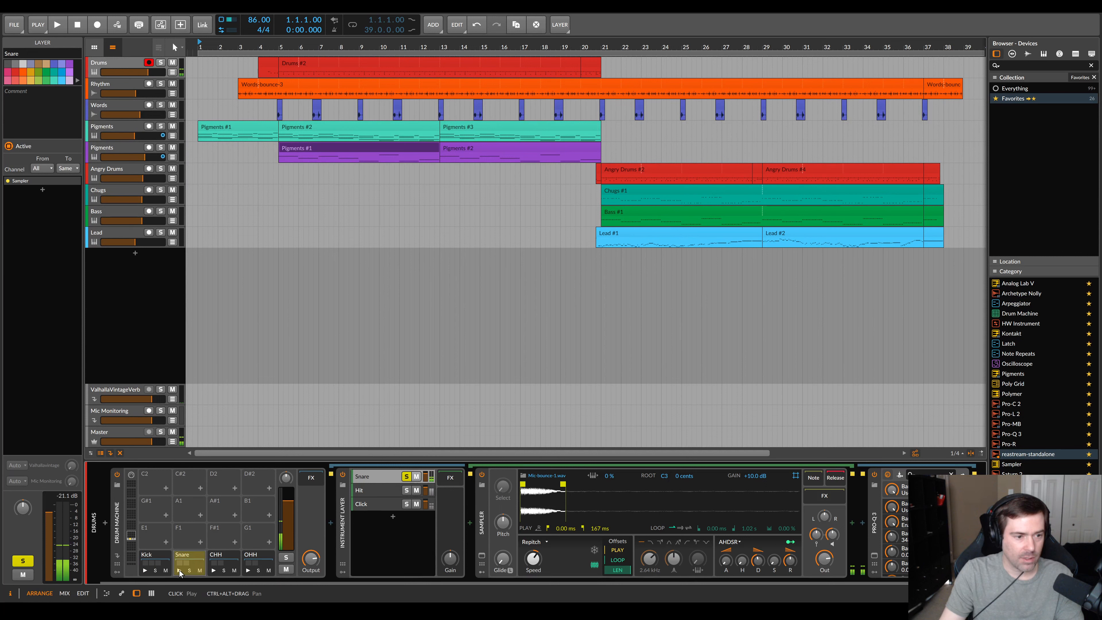
Show the Hit layer's sampler, solo Hit in place of the Snare layer, and play the snare repeatedly
left_click(388, 490)
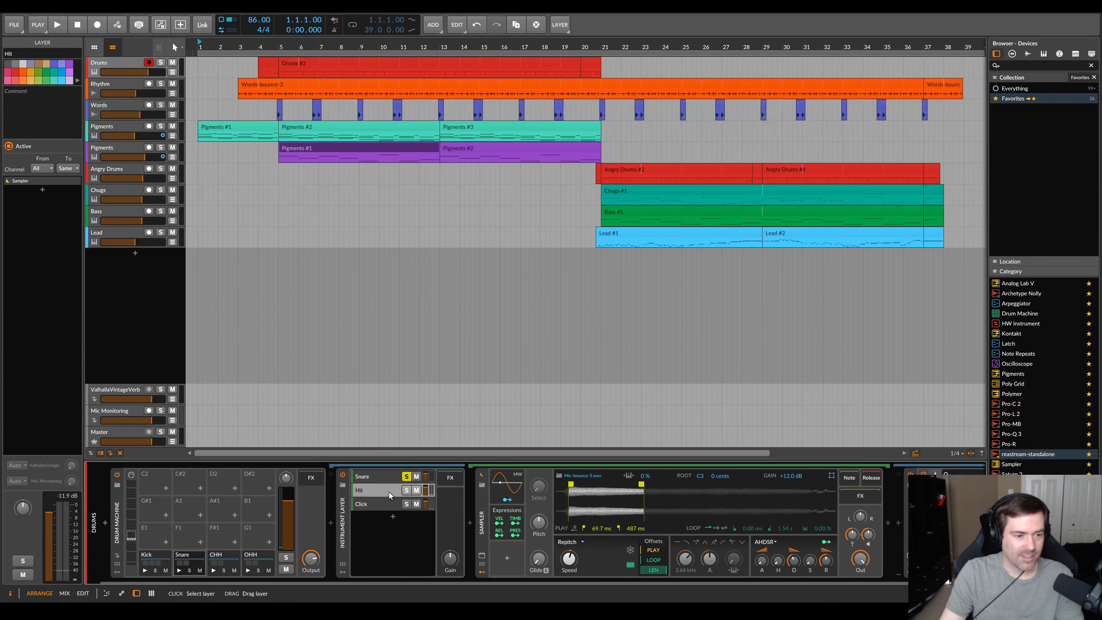
left_click(407, 490)
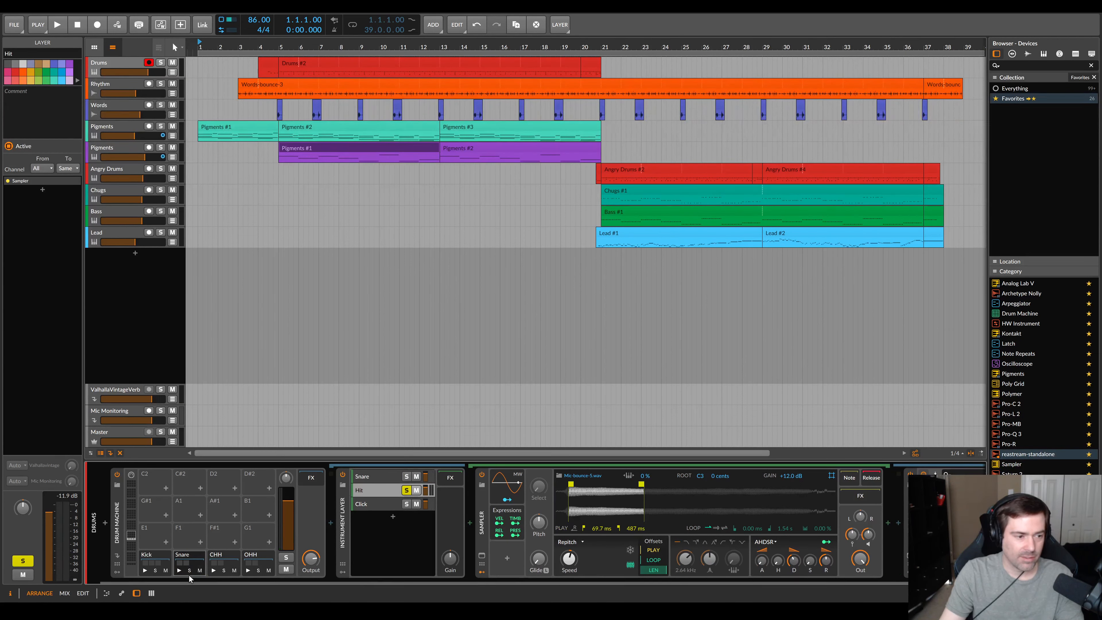
left_click(179, 571)
left_click(180, 569)
left_click(180, 570)
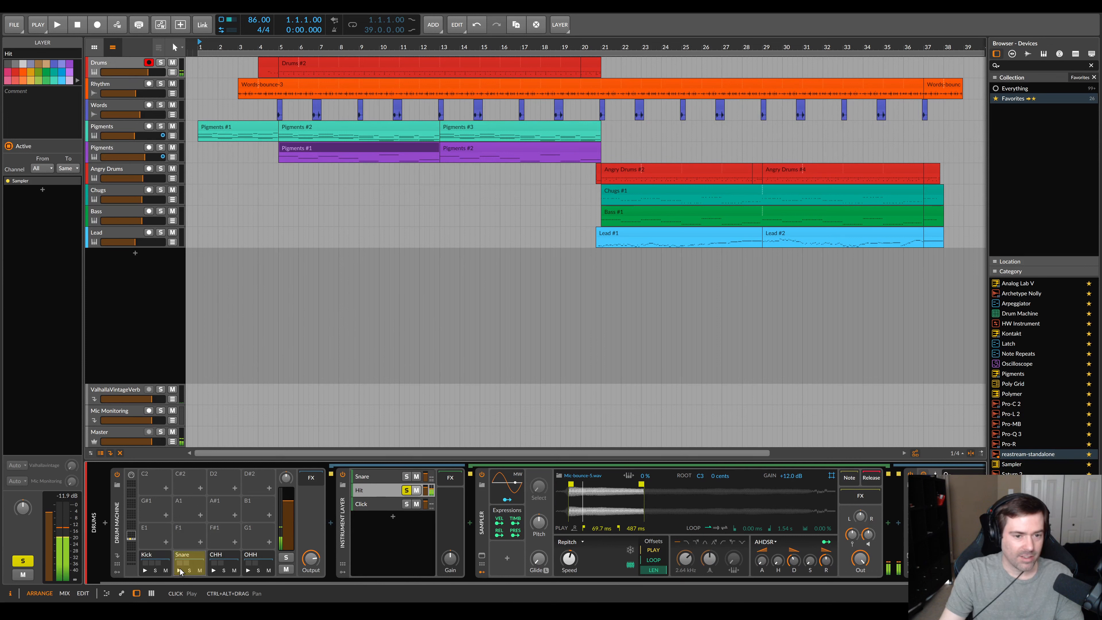
left_click(179, 570)
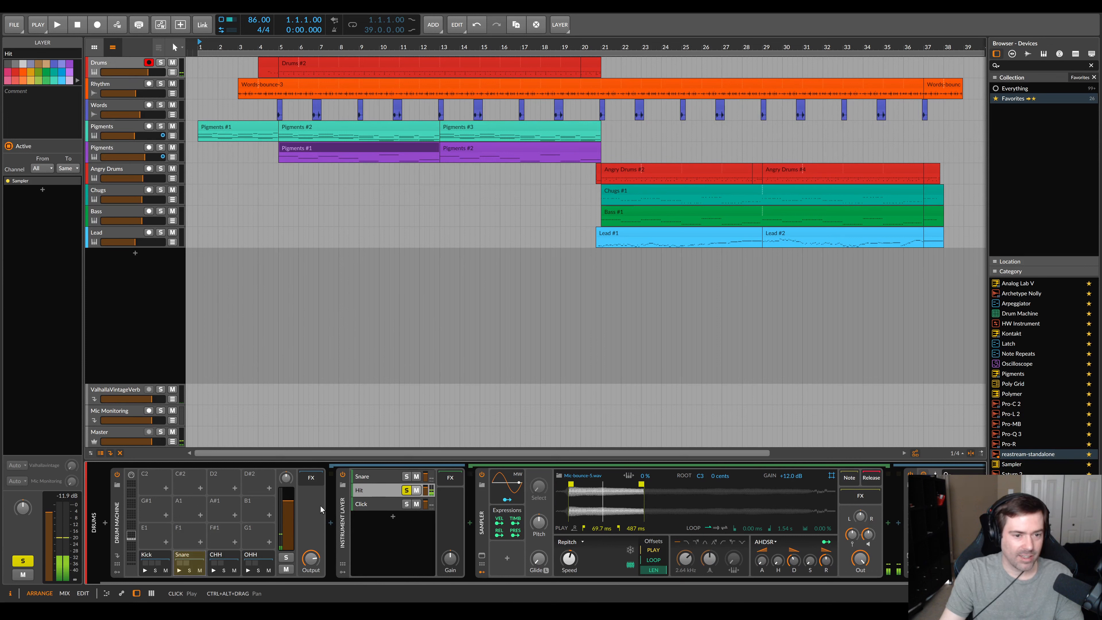
Show the snare's Click layer sampler, solo Click in place of Hit, and play the snare
left_click(384, 507)
left_click(406, 504)
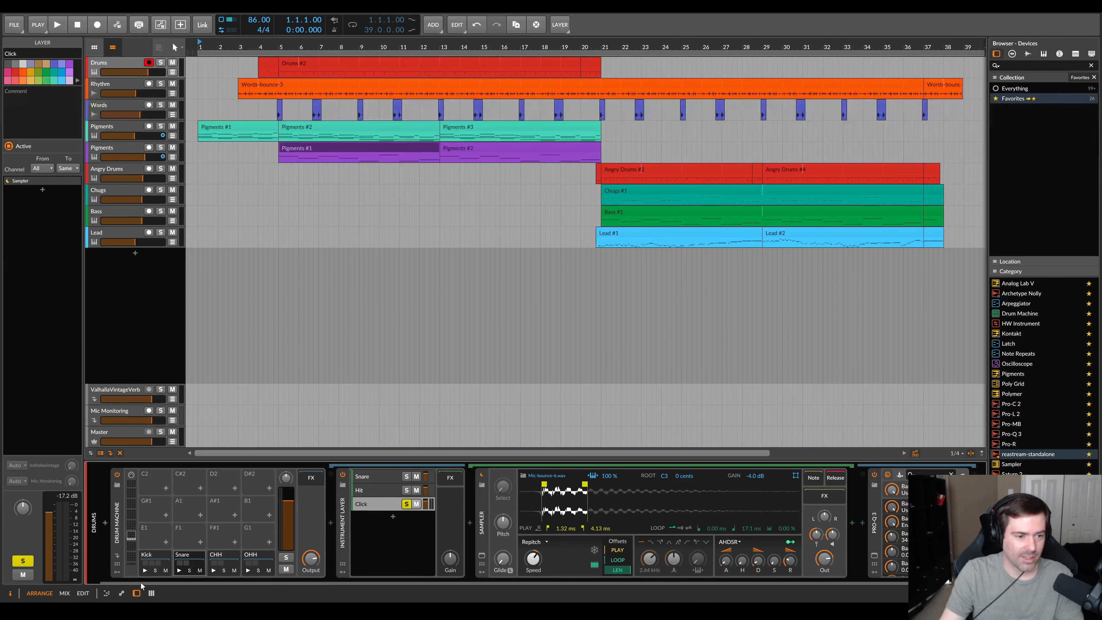
left_click(178, 570)
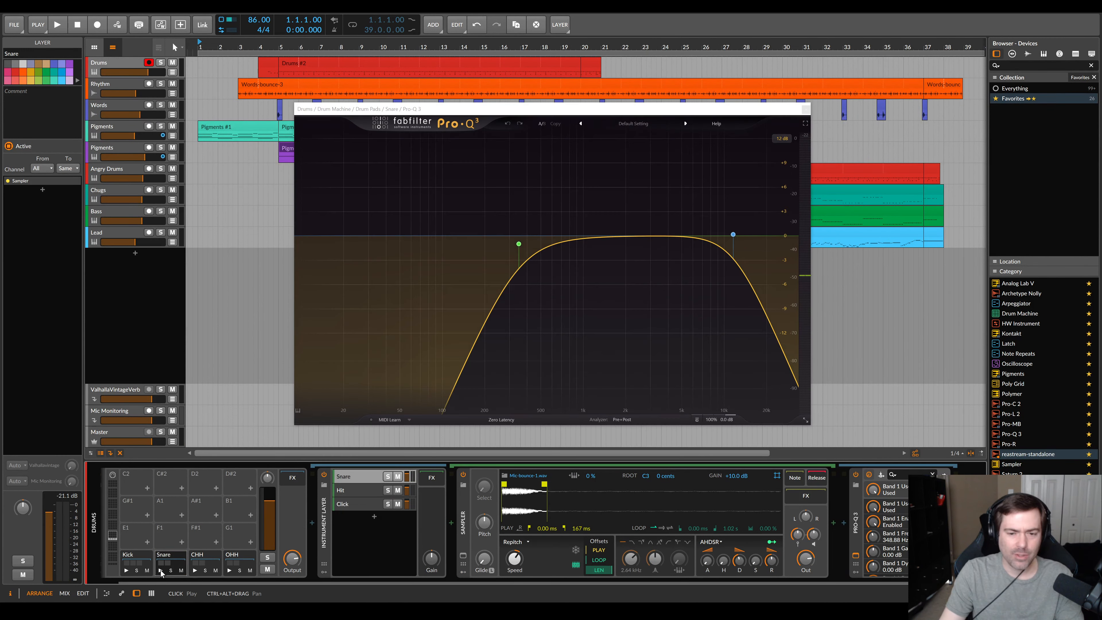
Audition the full snare with no layer soloed and the Snare chain's Pro-Q 3 window open
left_click(160, 570)
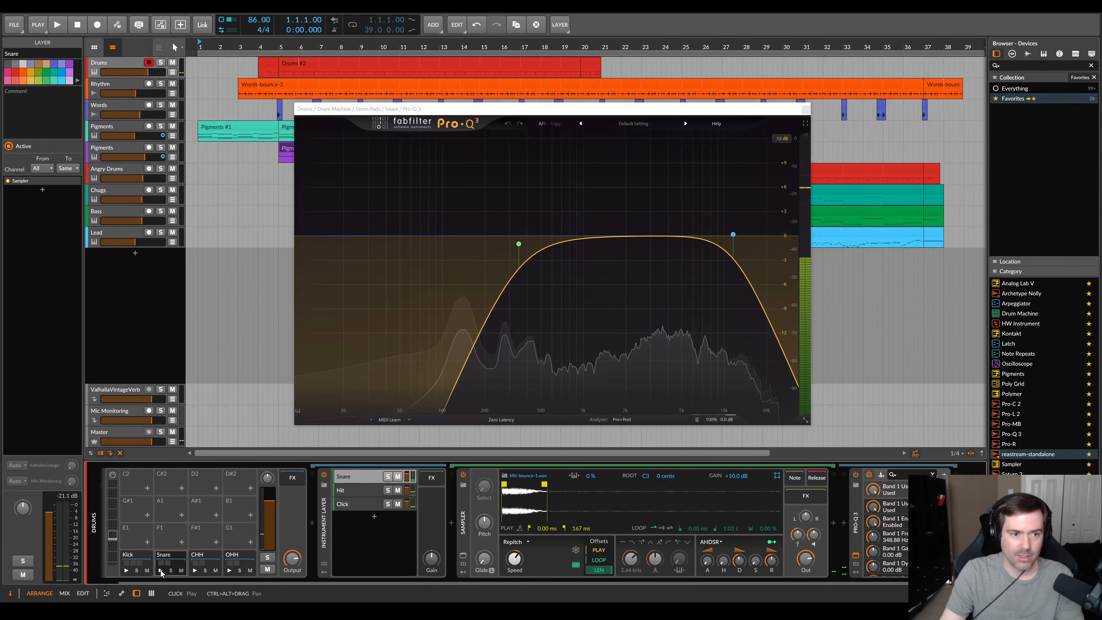
left_click(160, 570)
left_click(161, 571)
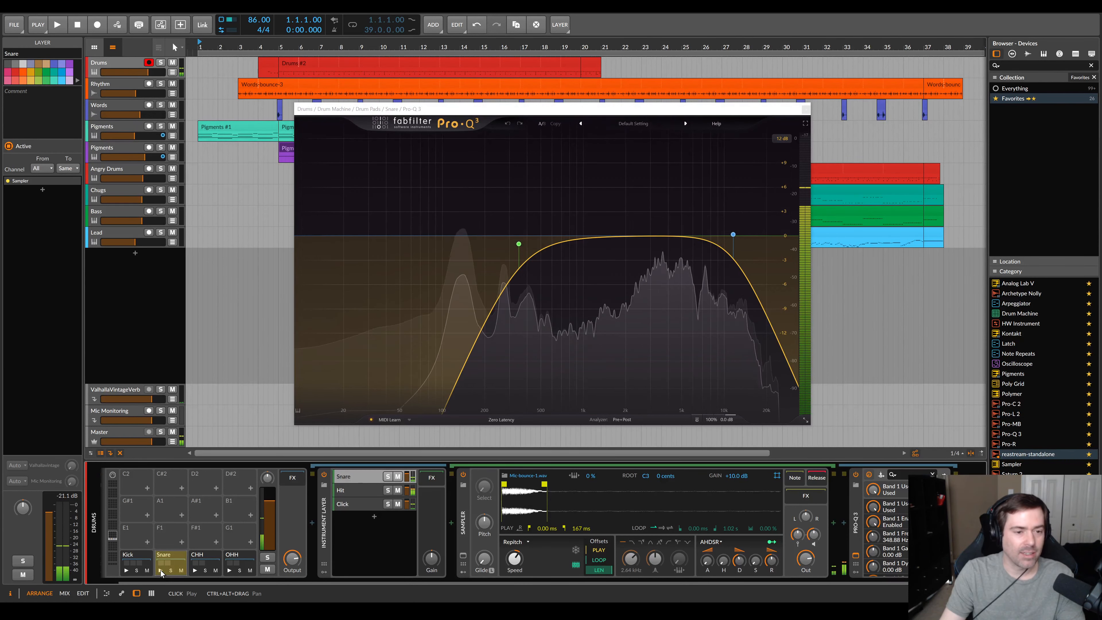
left_click(160, 570)
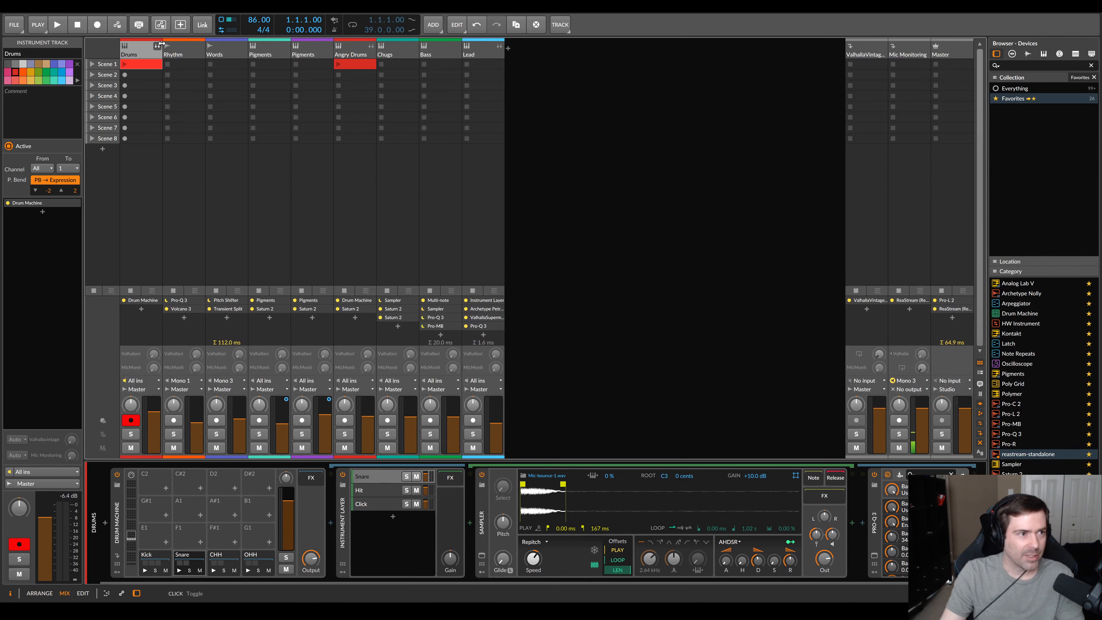
Expand the Drums track's pad channels in the mixer, open the ValhallaVintageVerb send effect, and play the snare through it
left_click(157, 45)
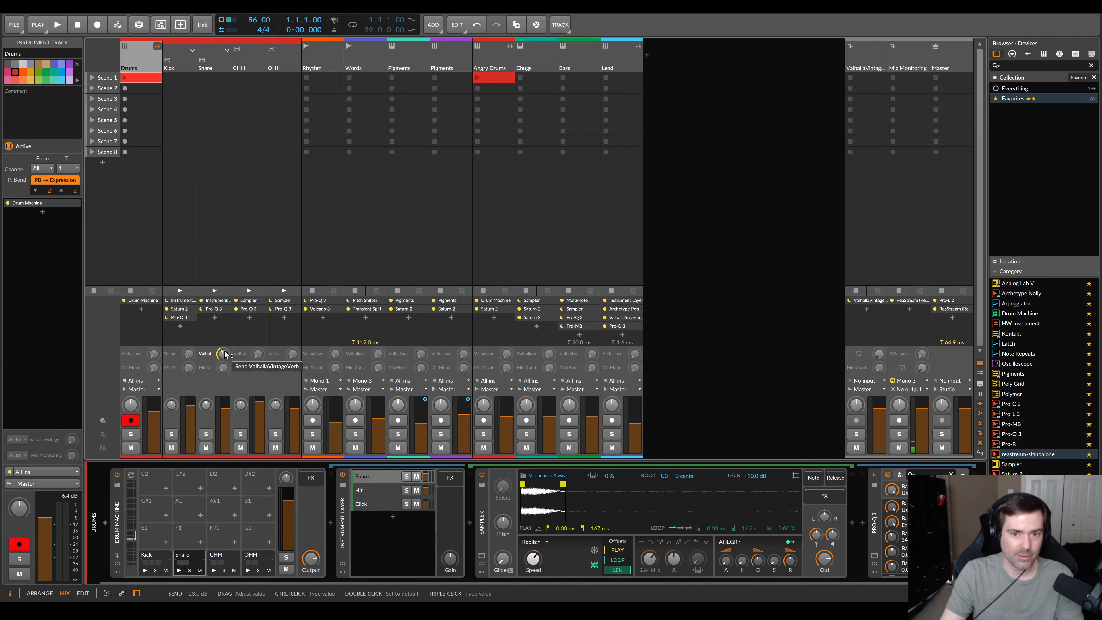
left_click(878, 300)
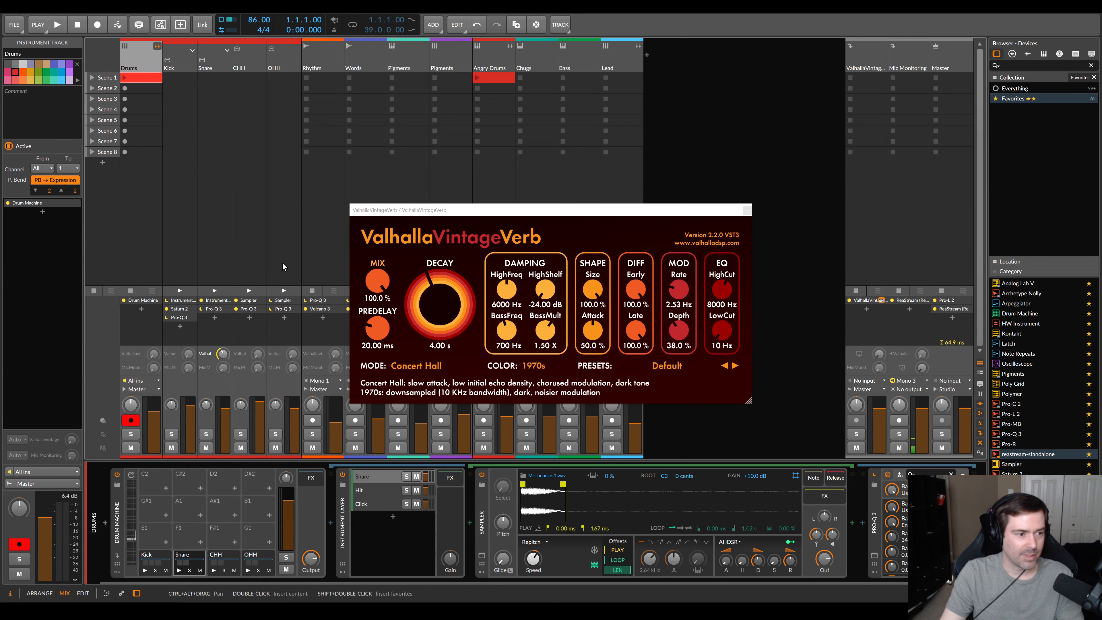
left_click(179, 572)
left_click(748, 210)
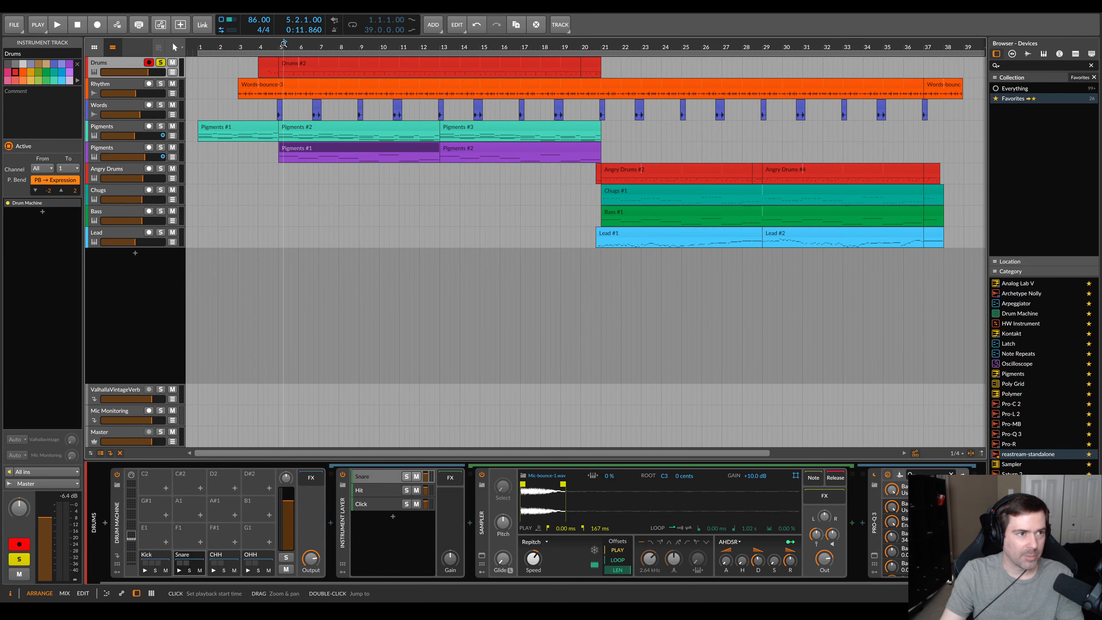
Play the soloed Drums track in the arrangement from bar 5, stop playback, and clear the Drums solo
key("space")
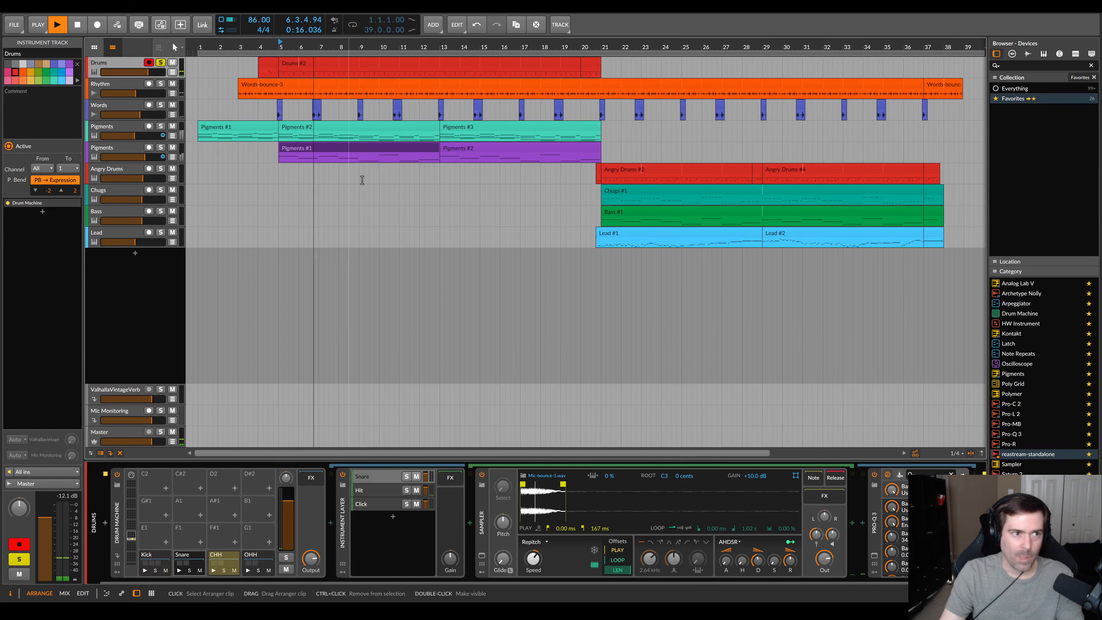
key("space")
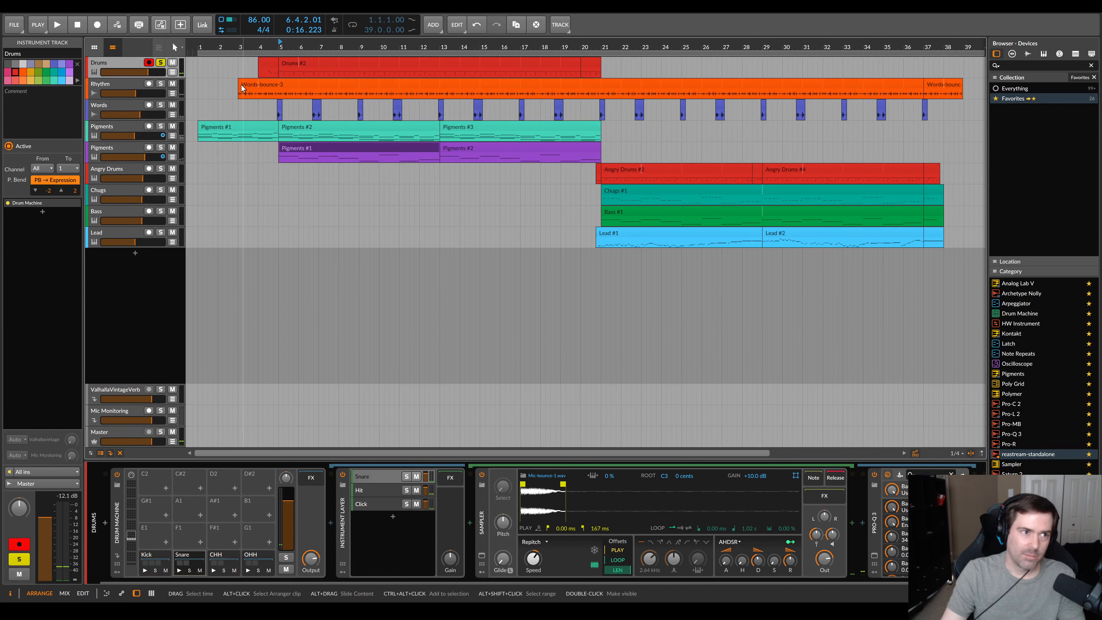
left_click(161, 63)
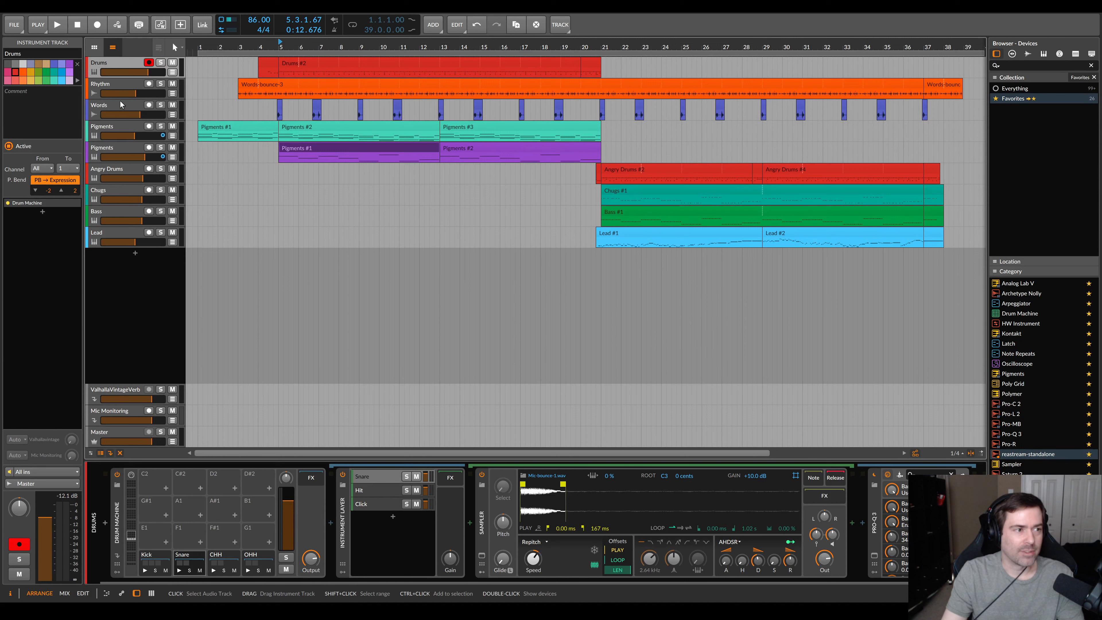
Solo the Words track and audition its short clips around bars 5, 7, 9 and 11
left_click(161, 106)
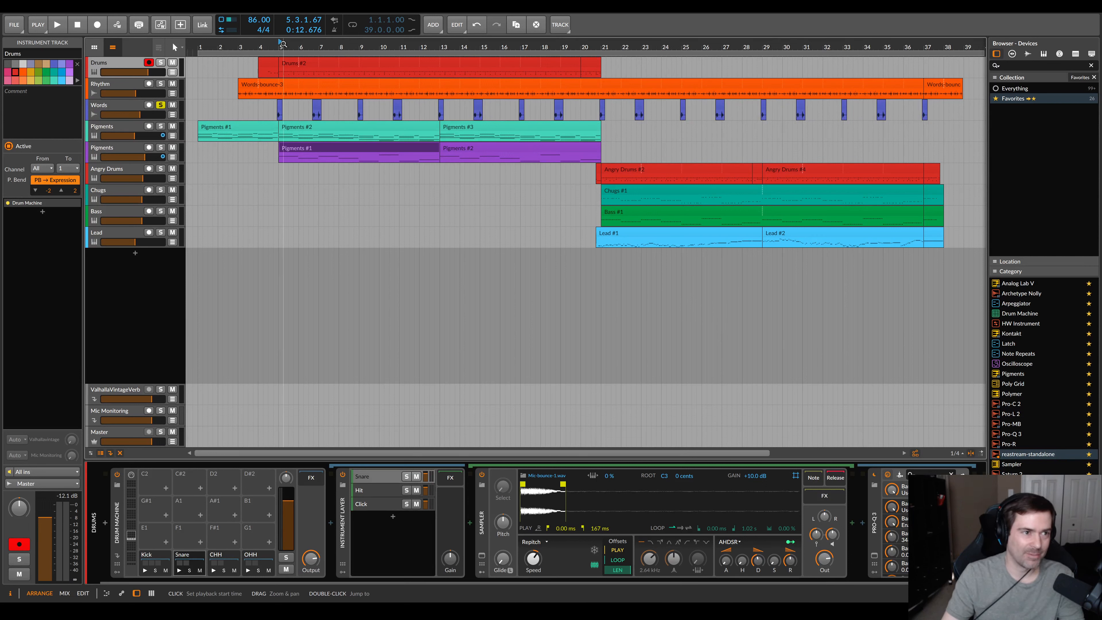
key("space")
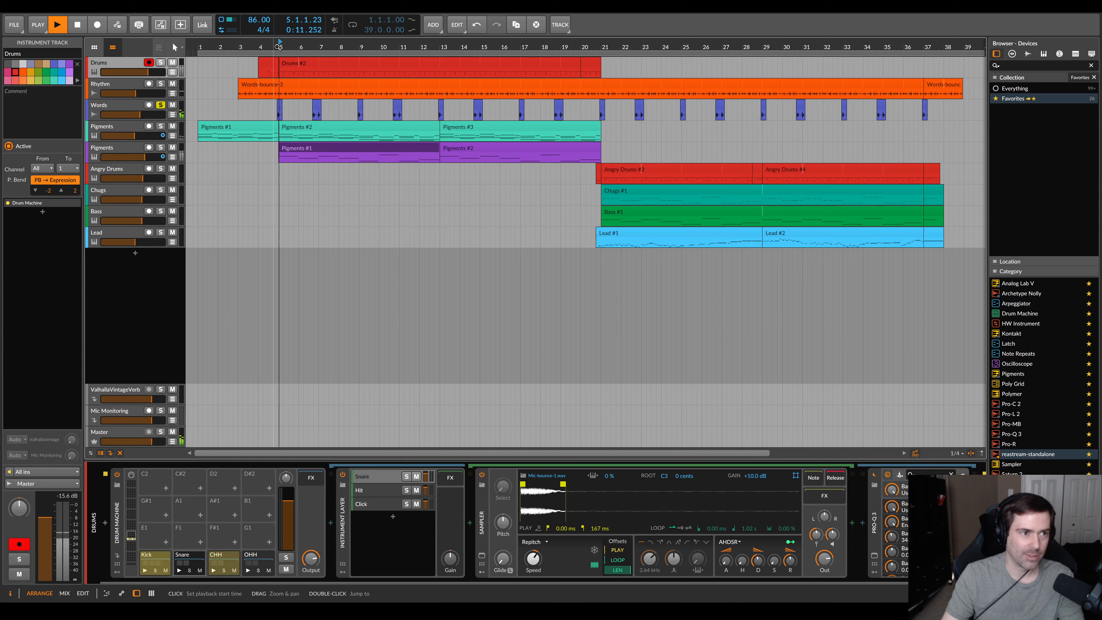
double_click(312, 47)
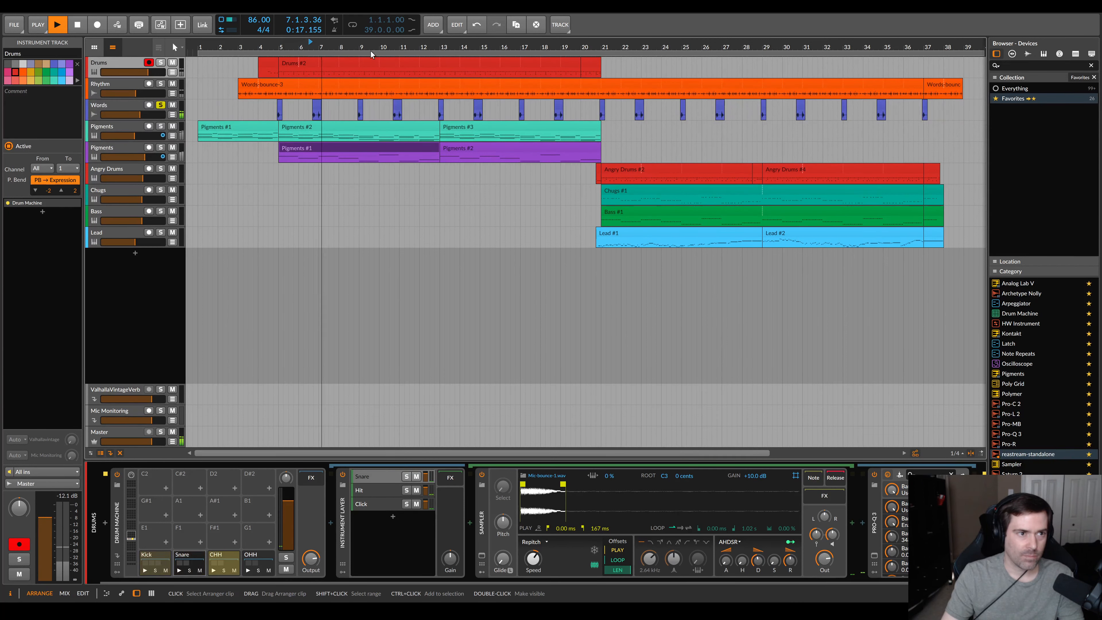
left_click(358, 47)
key("space")
key("space")
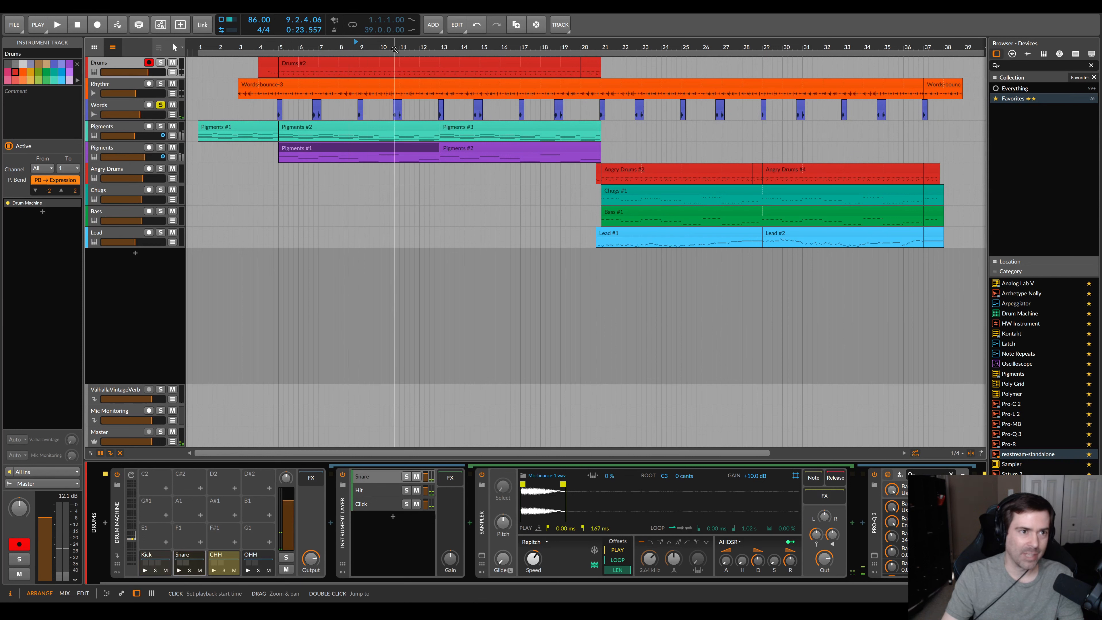
key("space")
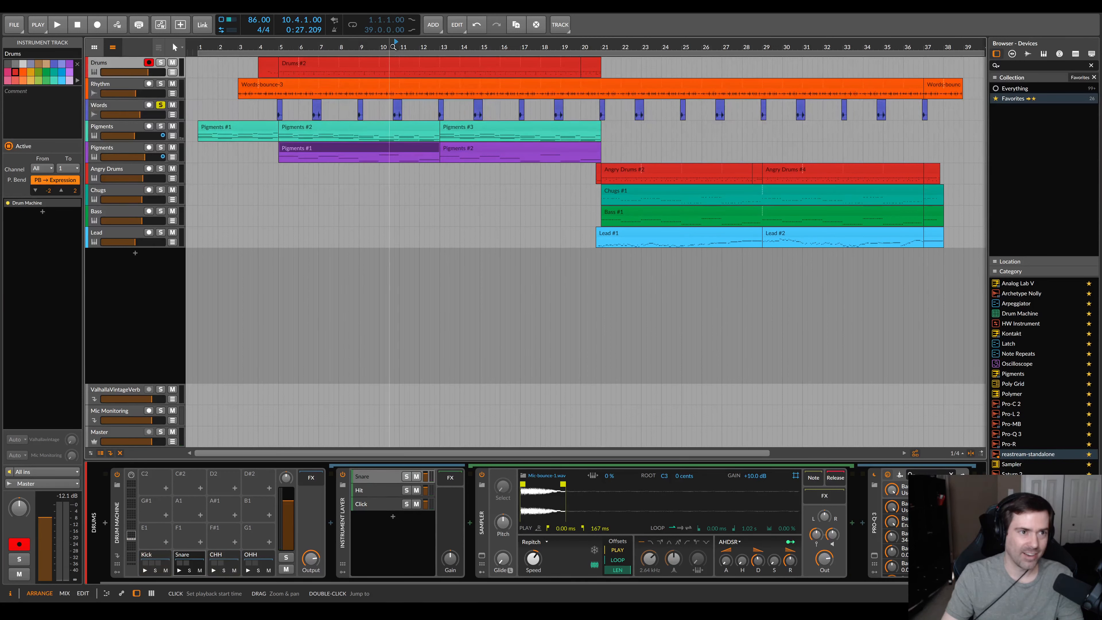
key("space")
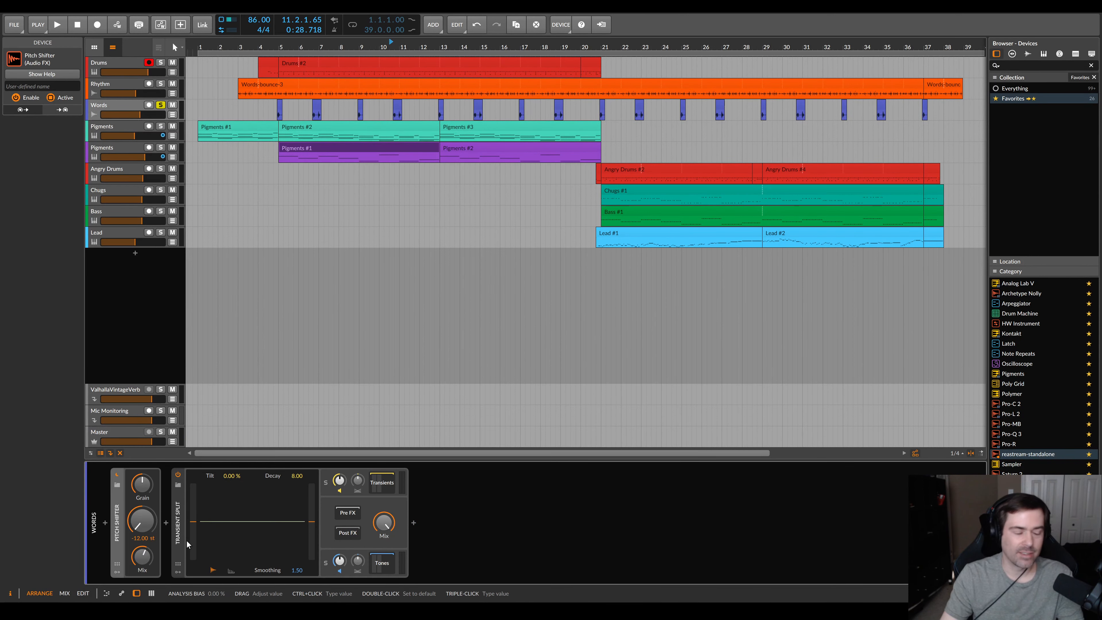
Compare the Words clip near bar 11 with the Pitch Shifter bypassed and with it re-enabled
left_click(117, 475)
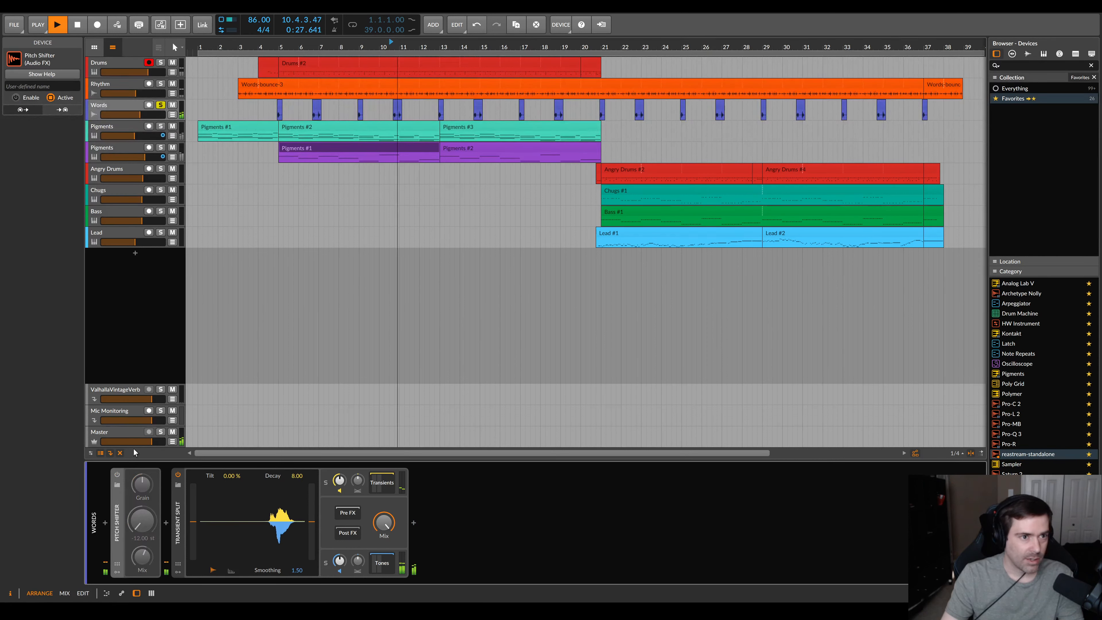
key("space")
left_click(117, 475)
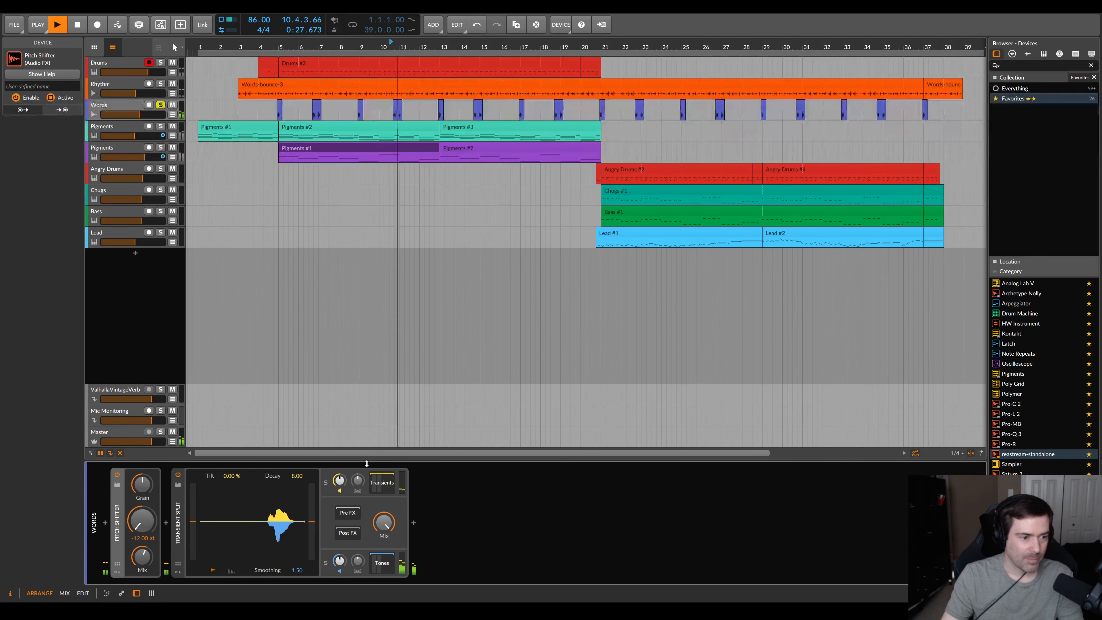
key("space")
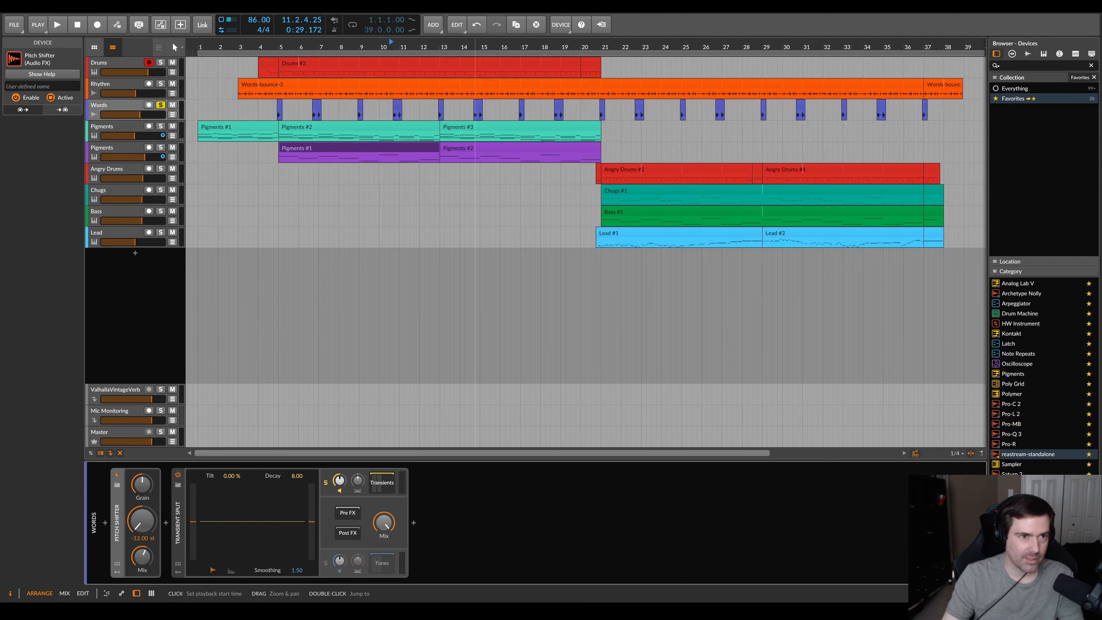
Play the Words clip at bar 14 with only Transient Split's Transients soloed, and open the Transients chain's Pro-Q 3
left_click(478, 104)
key("space")
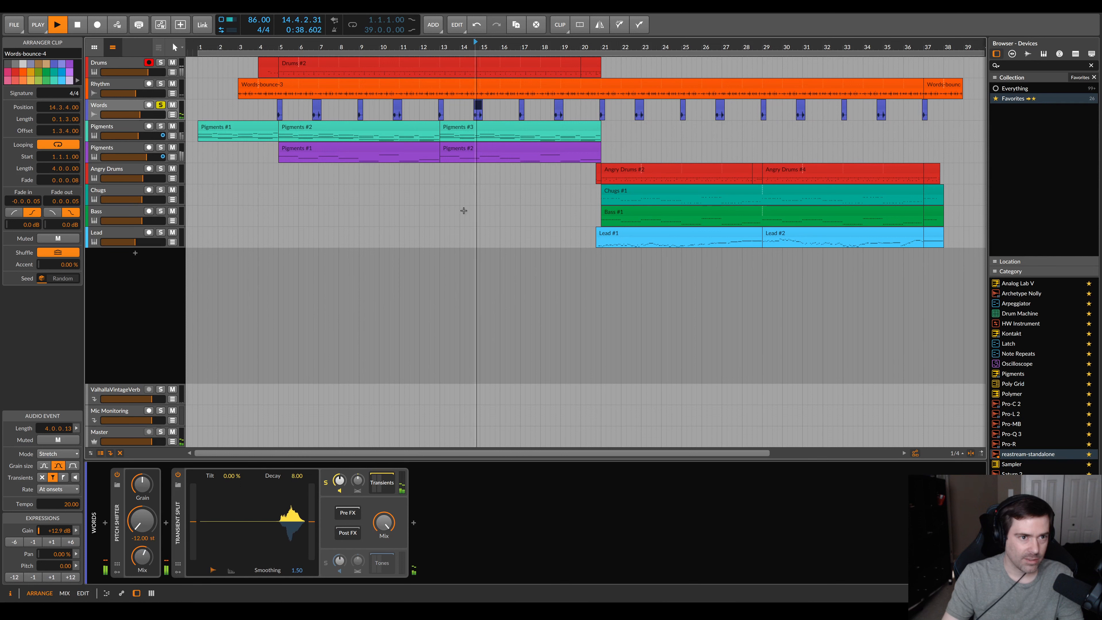
key("space")
left_click(382, 483)
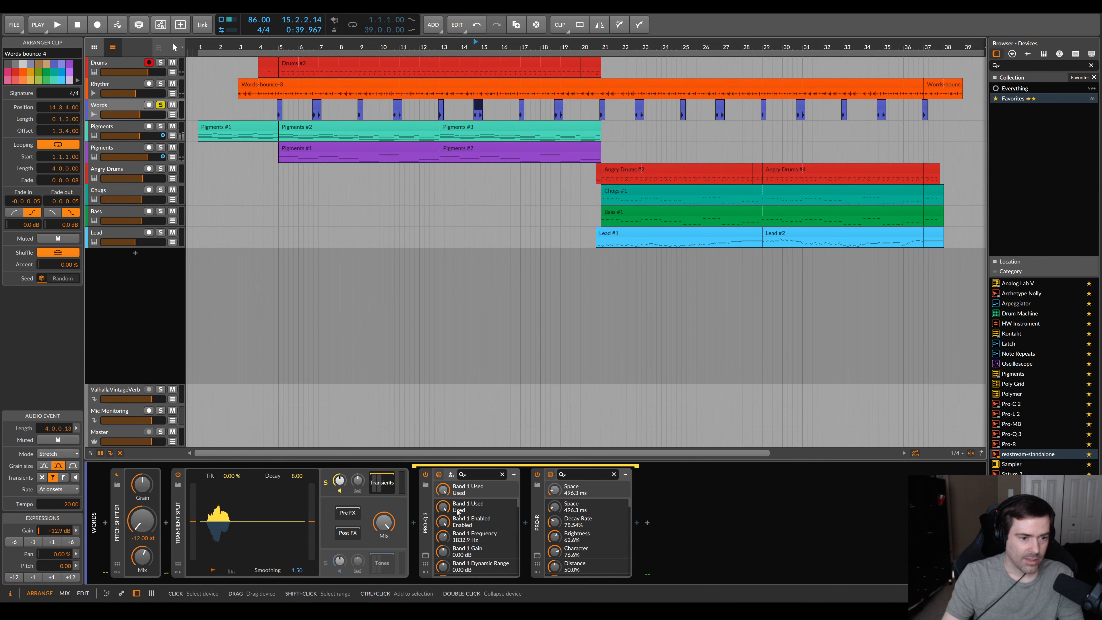
left_click(426, 556)
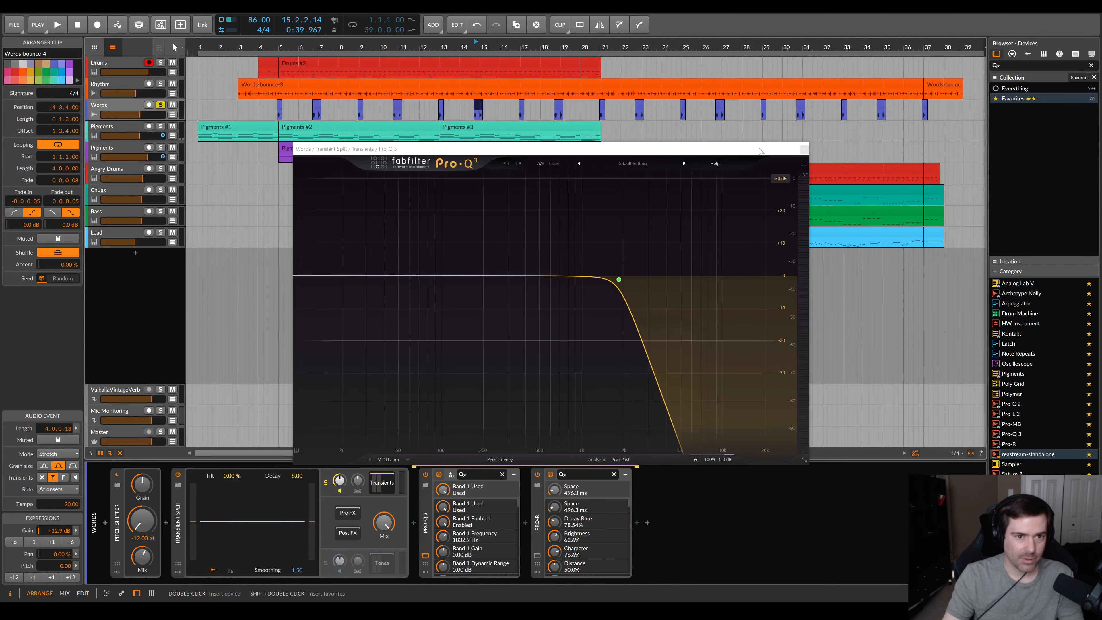
Open the Transients chain's Pro-R, move its window aside, and play the soloed Transients of the Words clip at bar 14
left_click(537, 556)
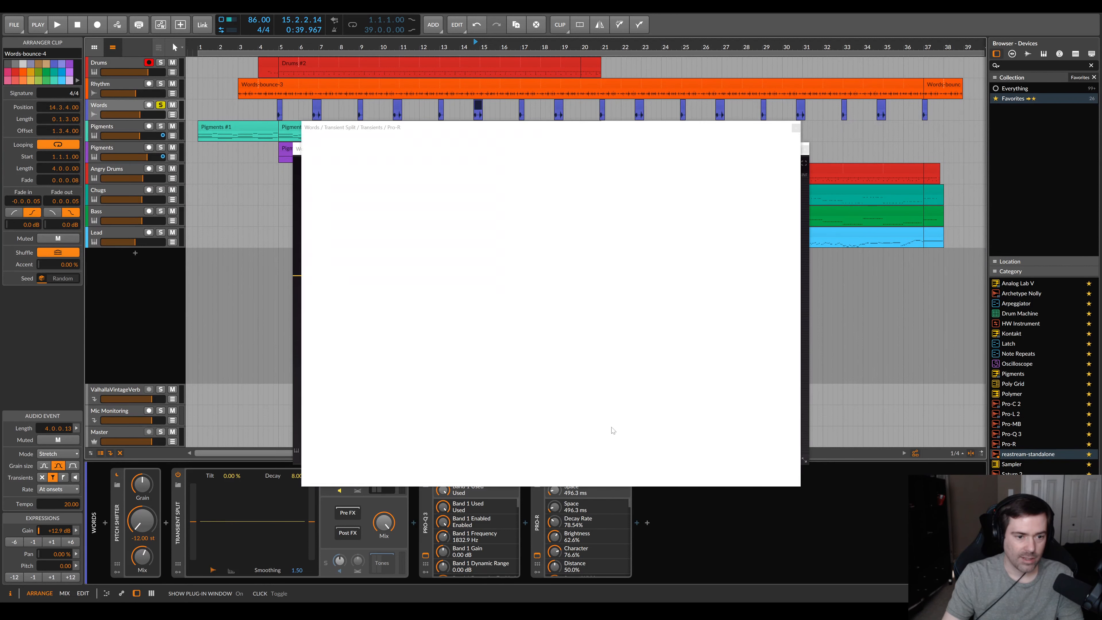
key("space")
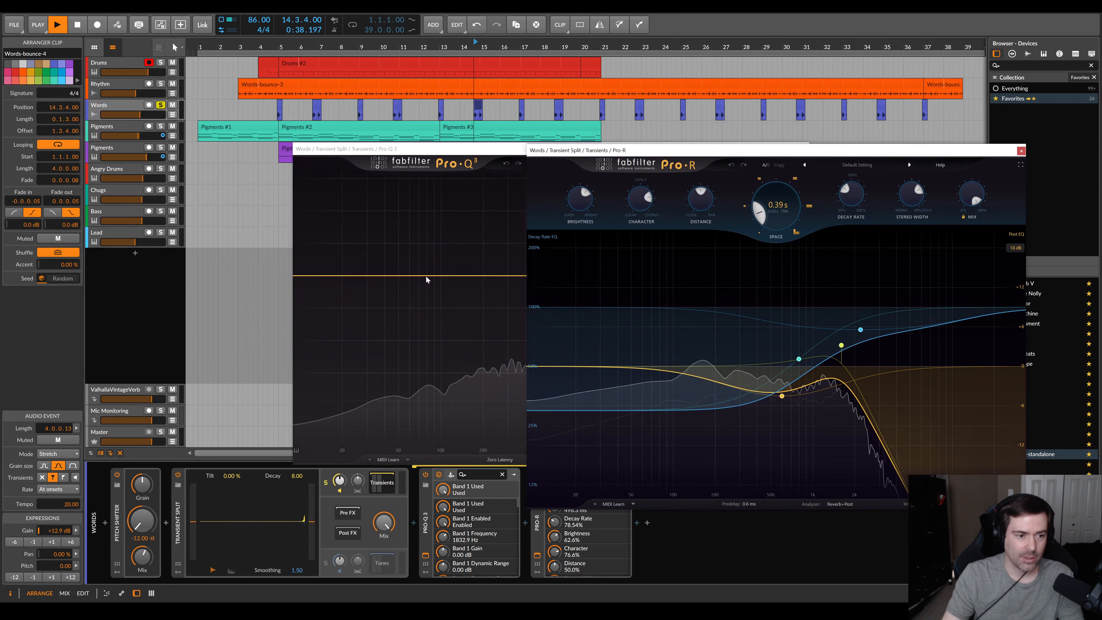
left_click_drag(662, 151, 699, 54)
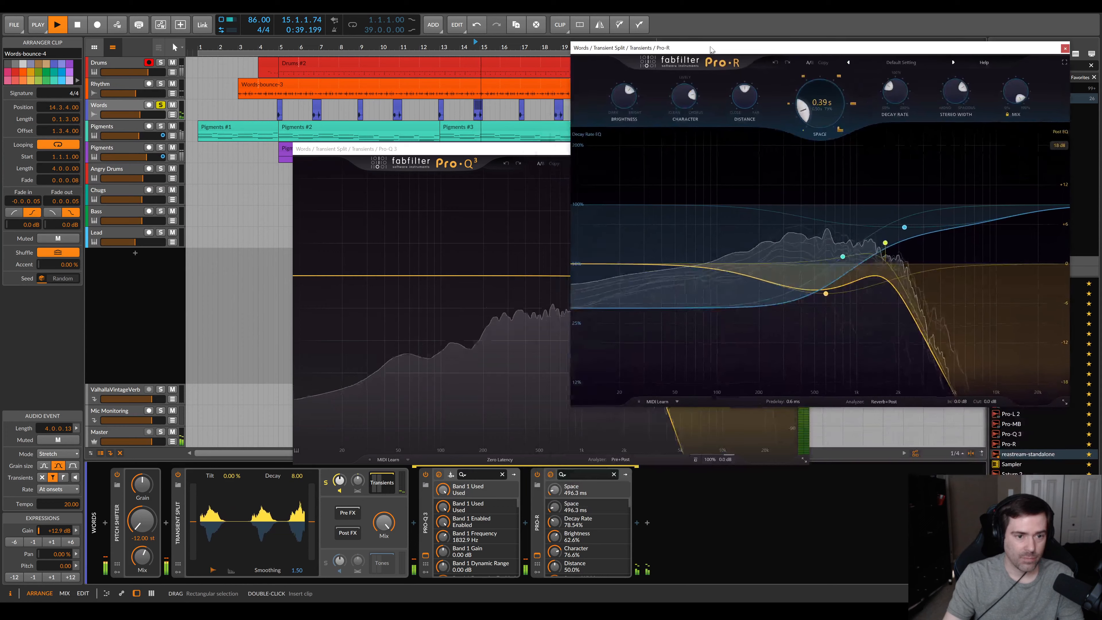
key("space")
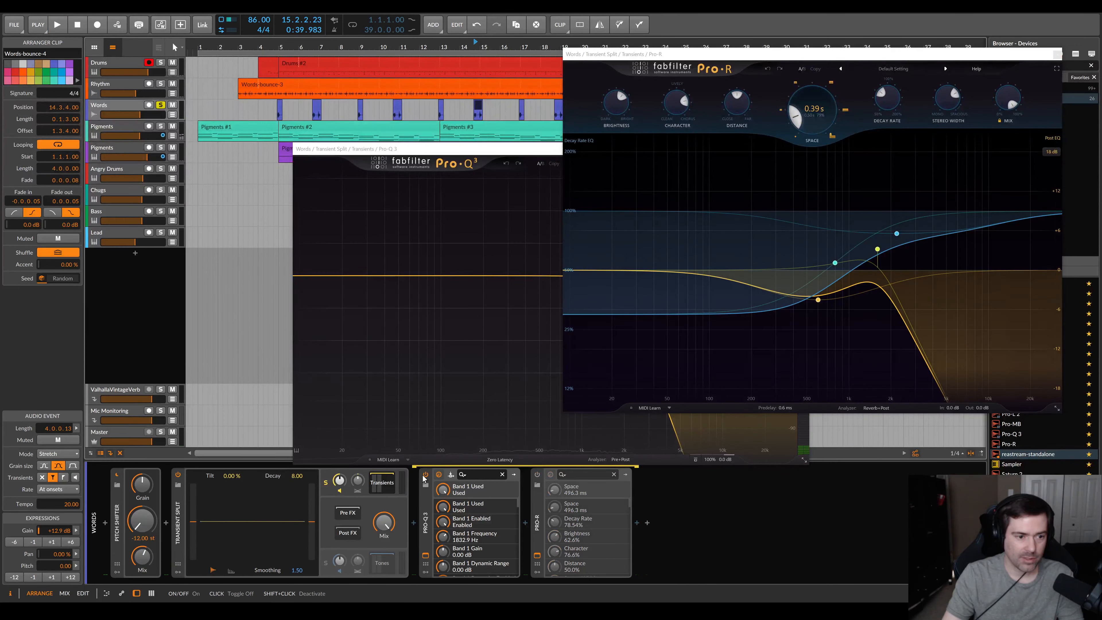
Play the Words clip's Transients with both Pro-Q 3 and Pro-R bypassed, and place the Pro-Q 3 window beside Pro-R
left_click(426, 476)
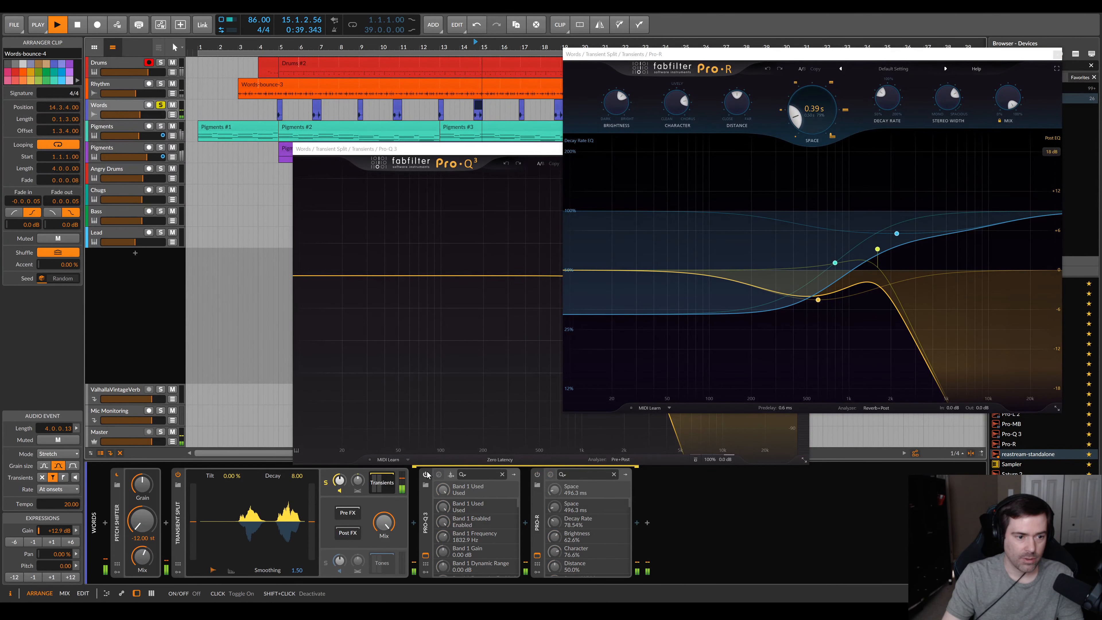
key("space")
left_click_drag(480, 151, 237, 158)
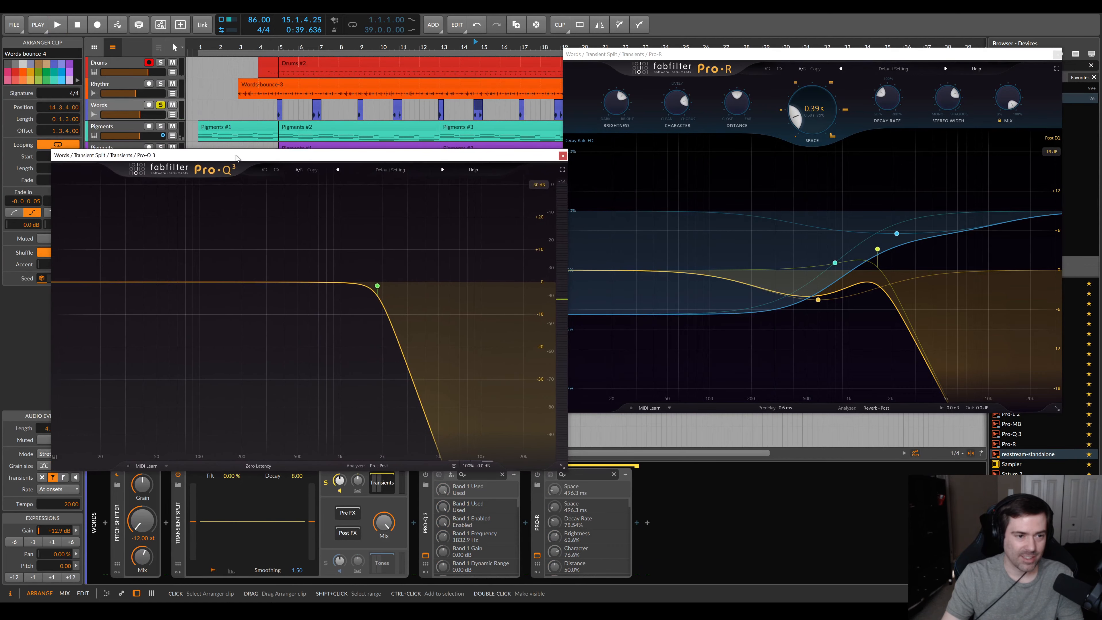
left_click_drag(428, 156, 413, 121)
Keep Pro-R bypassed and compare the Words clip's Transients with Pro-Q 3 enabled and with it bypassed
key("space")
left_click(427, 474)
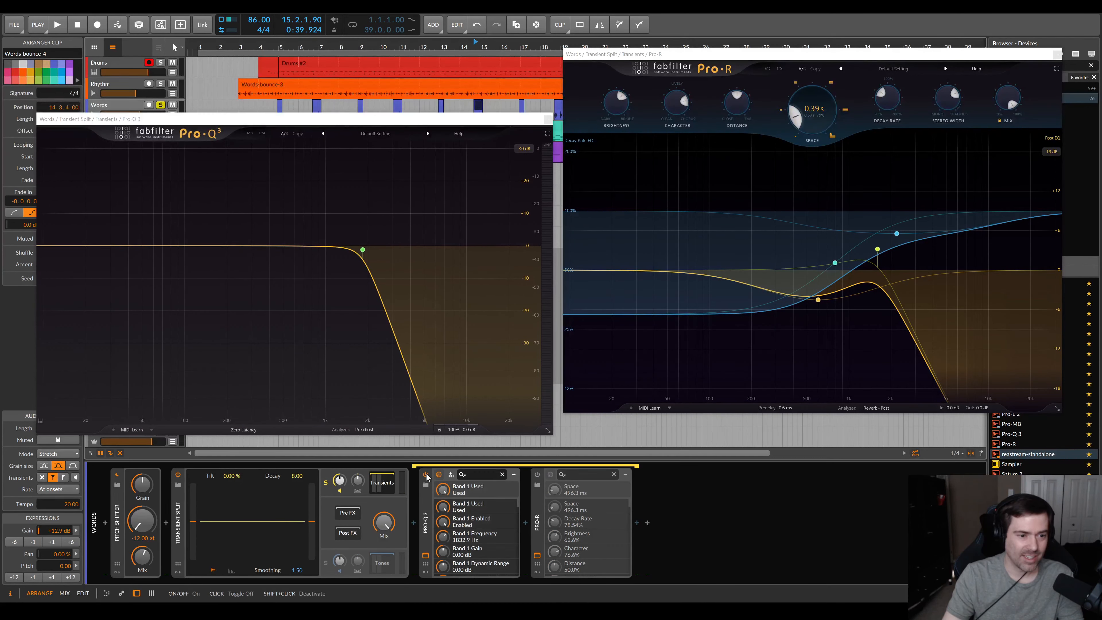
key("space")
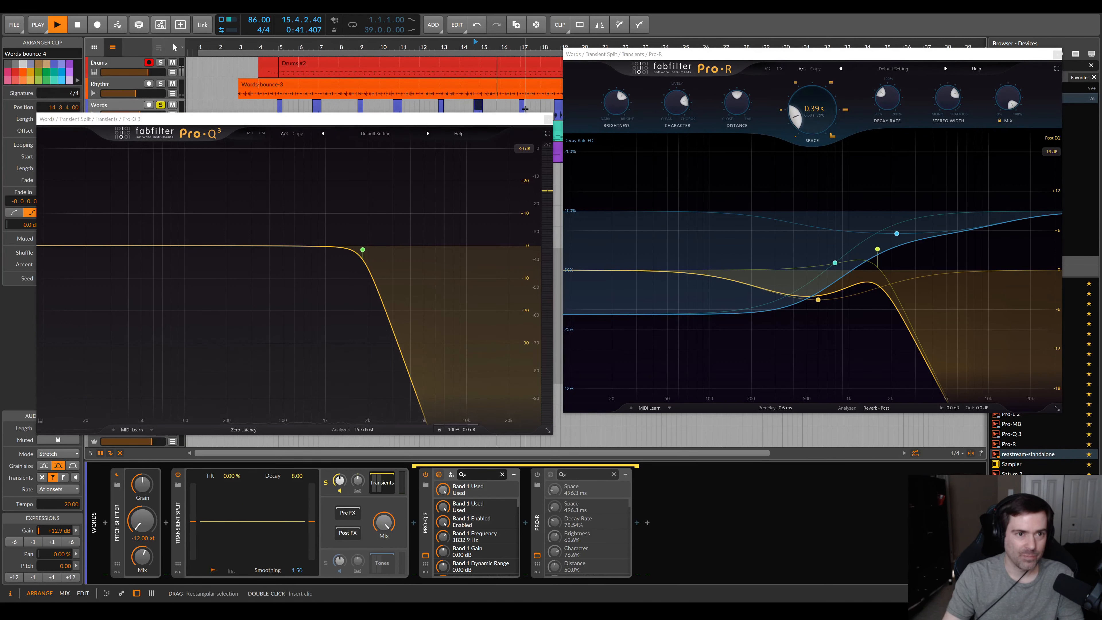
left_click(426, 474)
key("space")
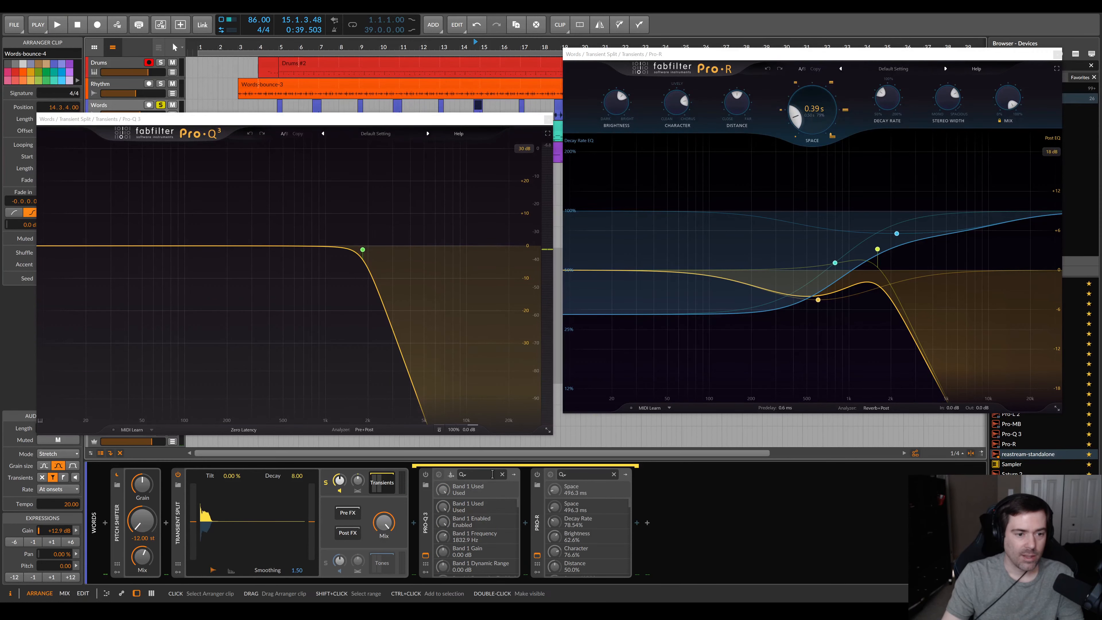
Play the Words clip's Transients with Pro-Q 3 and Pro-R both enabled, and close both plug-in windows
key("space")
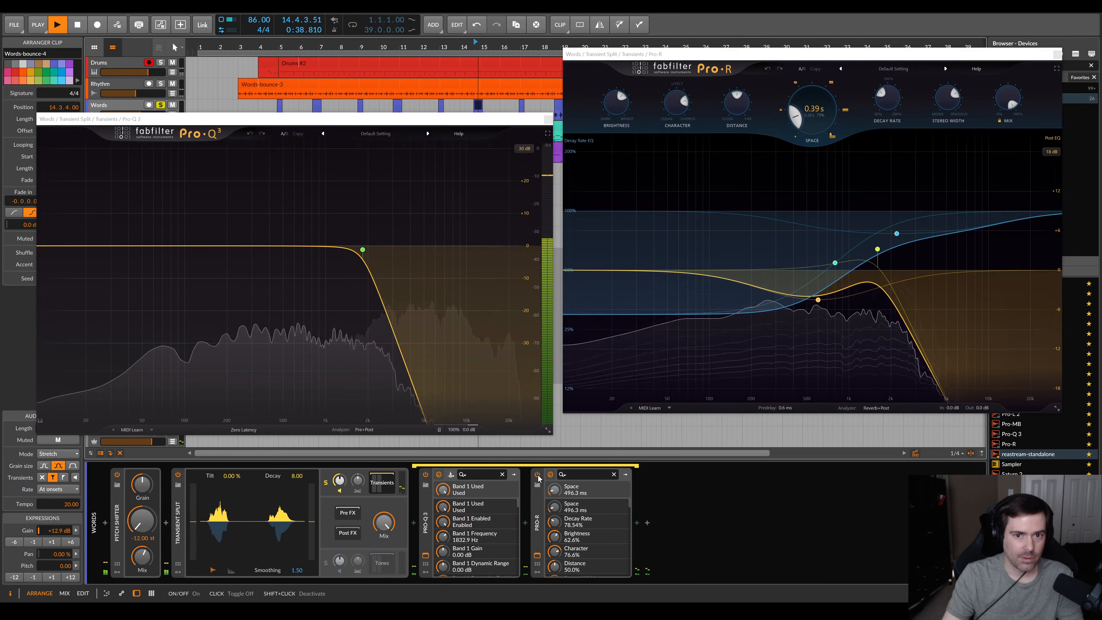
key("space")
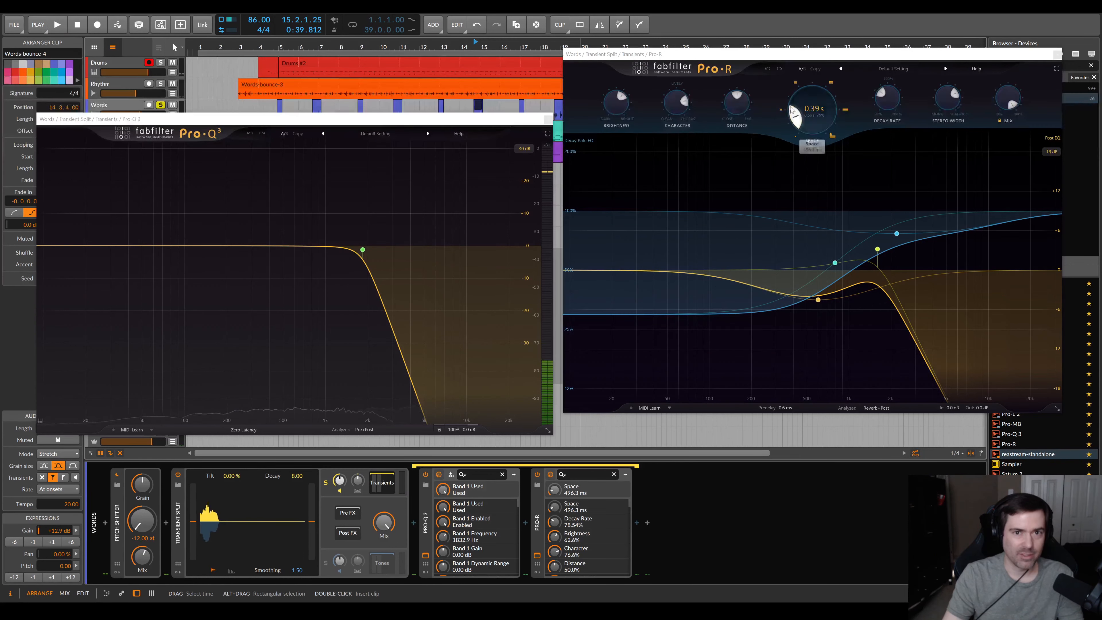
mouse_move(810, 99)
key("space")
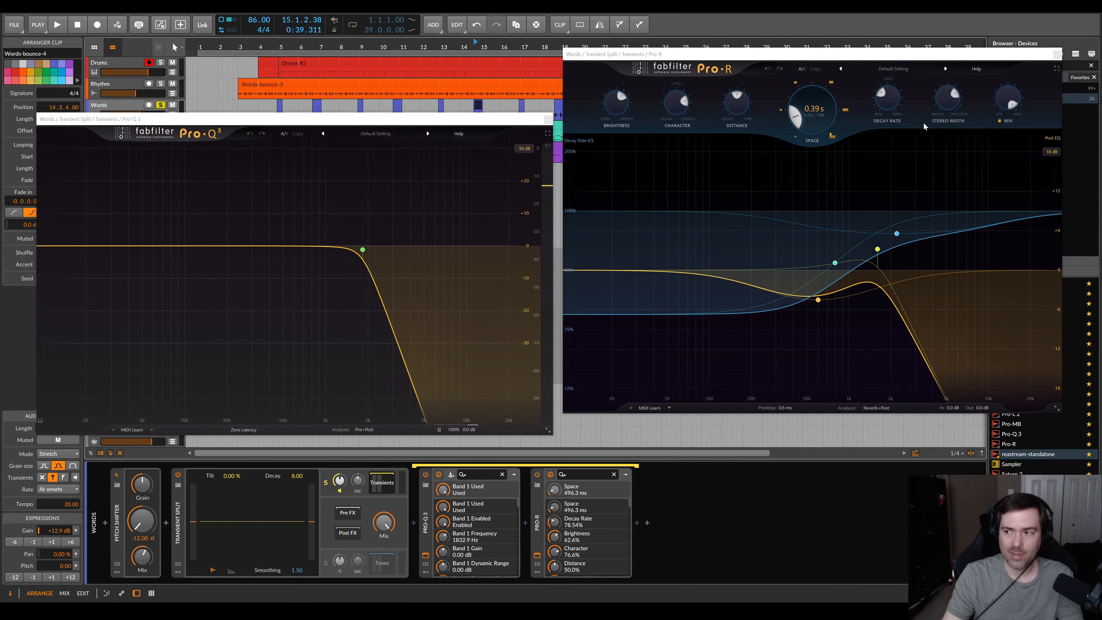
left_click(1058, 55)
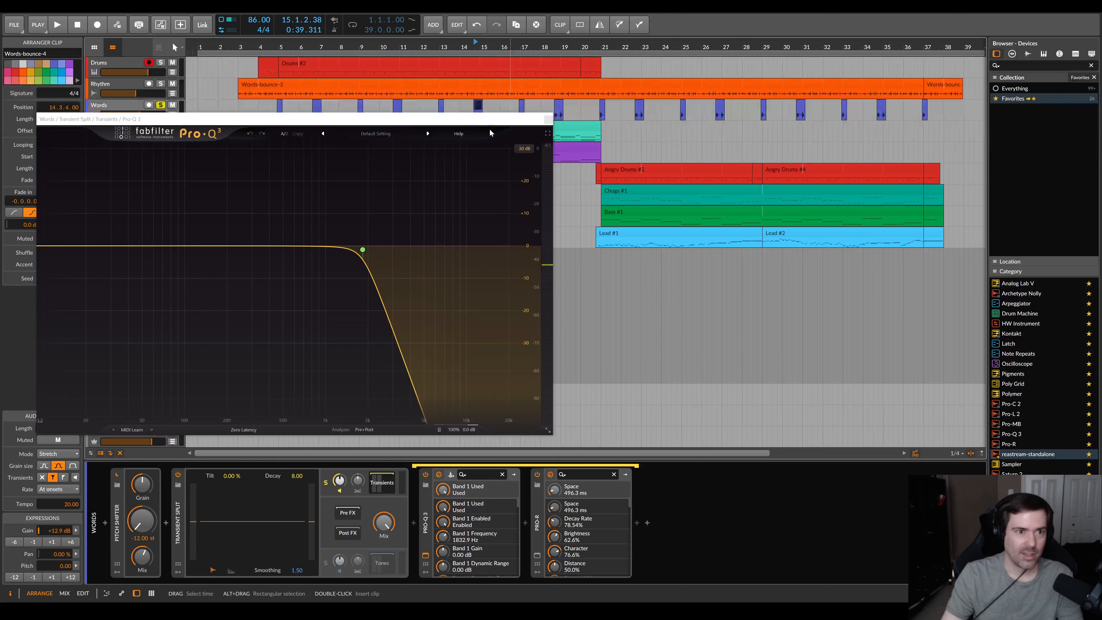
left_click(549, 119)
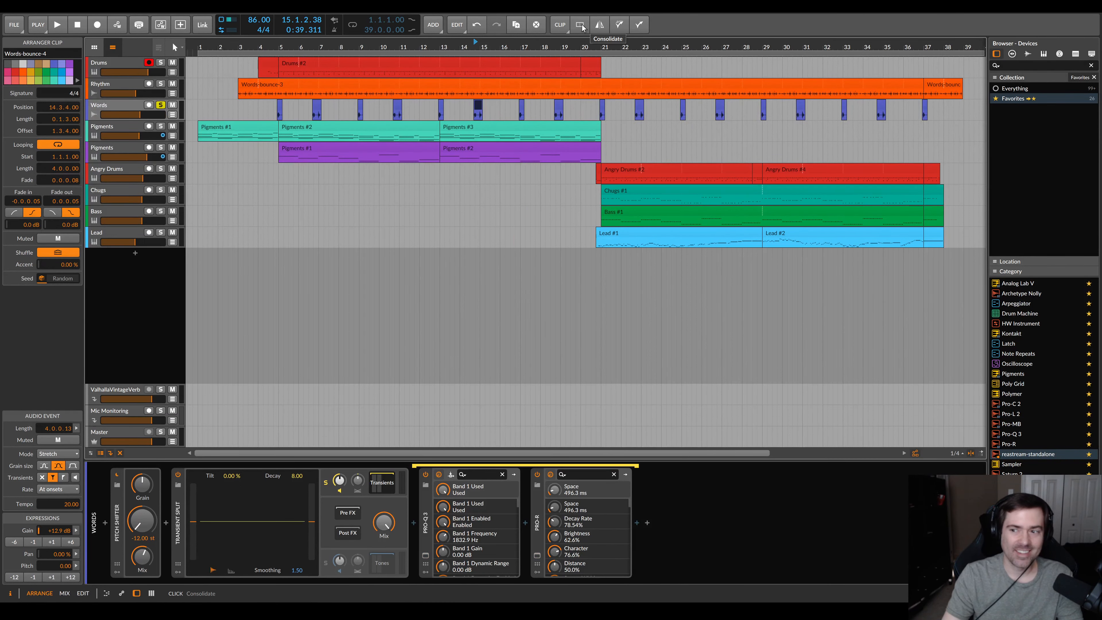
Play the Words clip at bar 14 with only Transient Split's Tones soloed, and show the Tones chain's devices
left_click(675, 538)
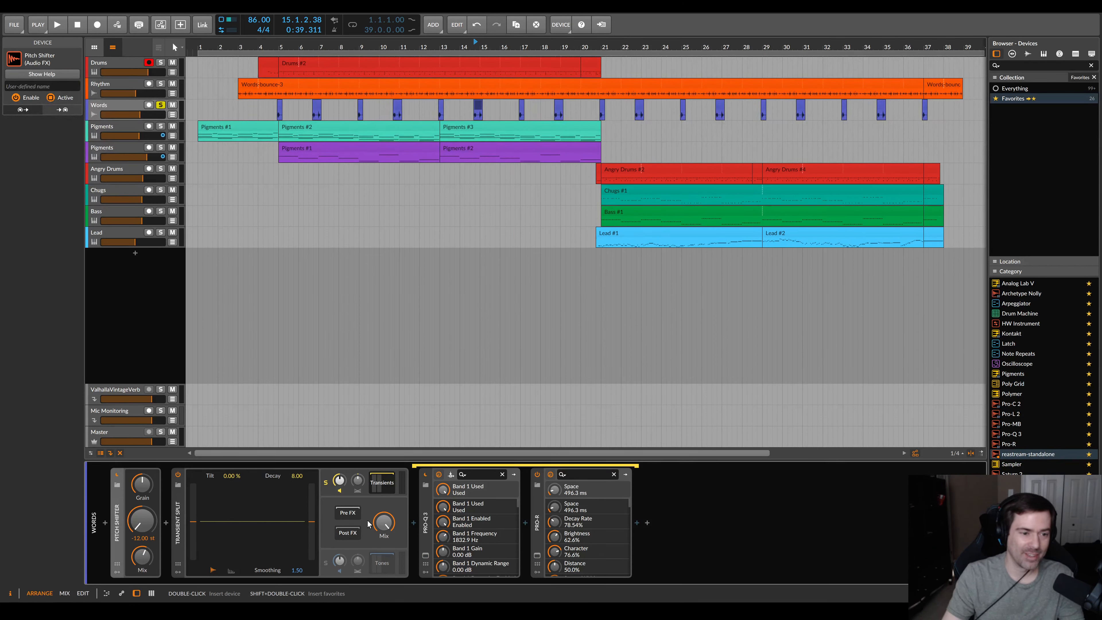
left_click(326, 563)
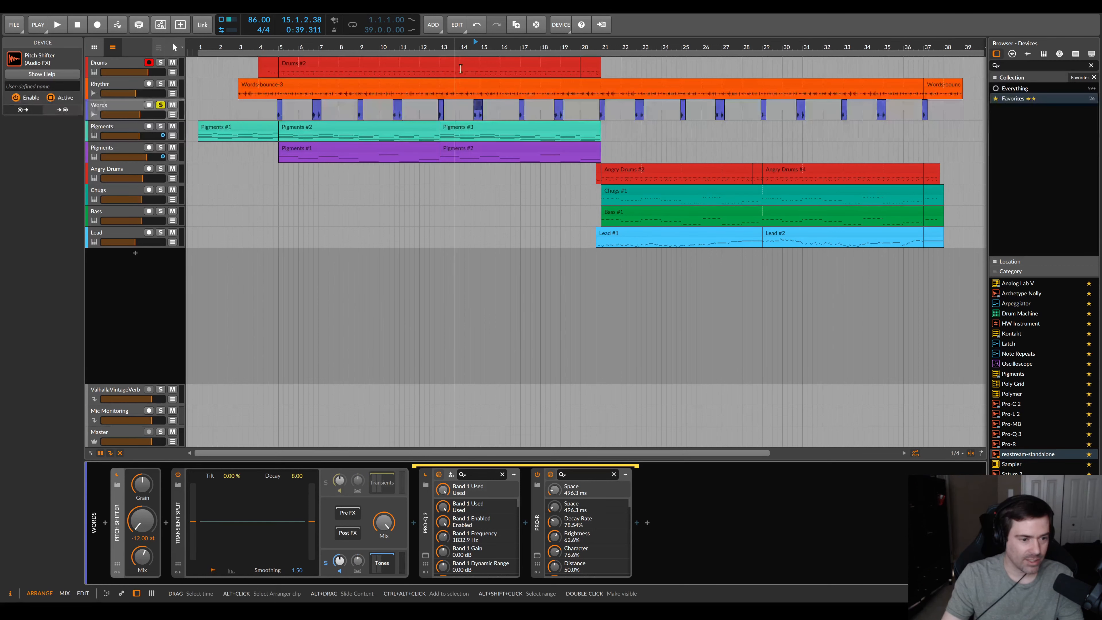
left_click(479, 107)
key("space")
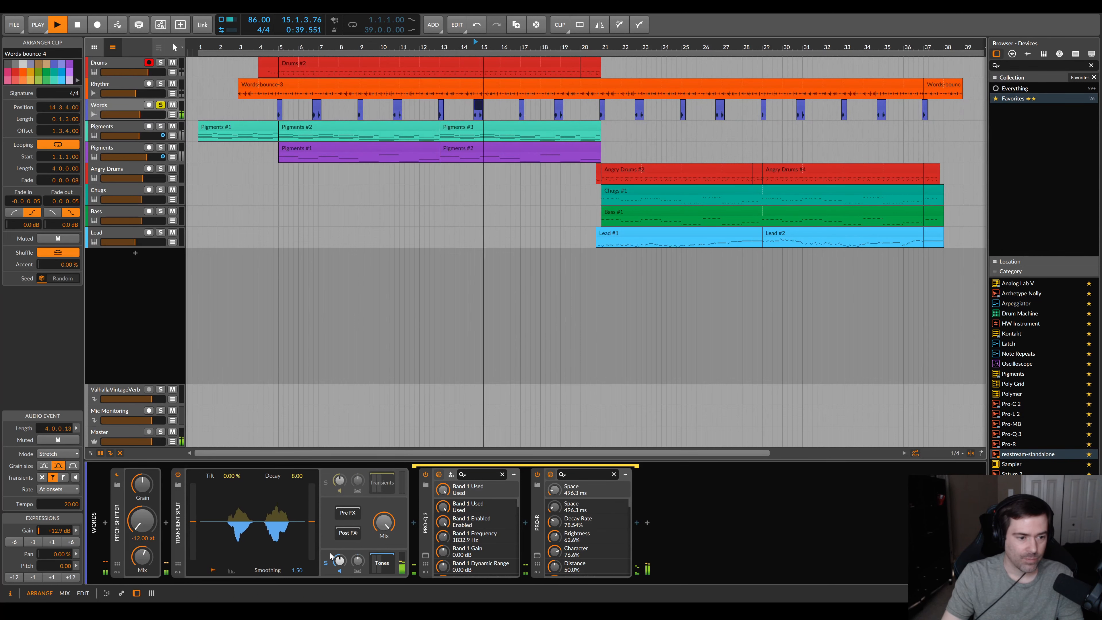
left_click(385, 566)
key("space")
Open the Tones chain's Pro-R and Timeless 3, and arrange their windows side by side
left_click(426, 557)
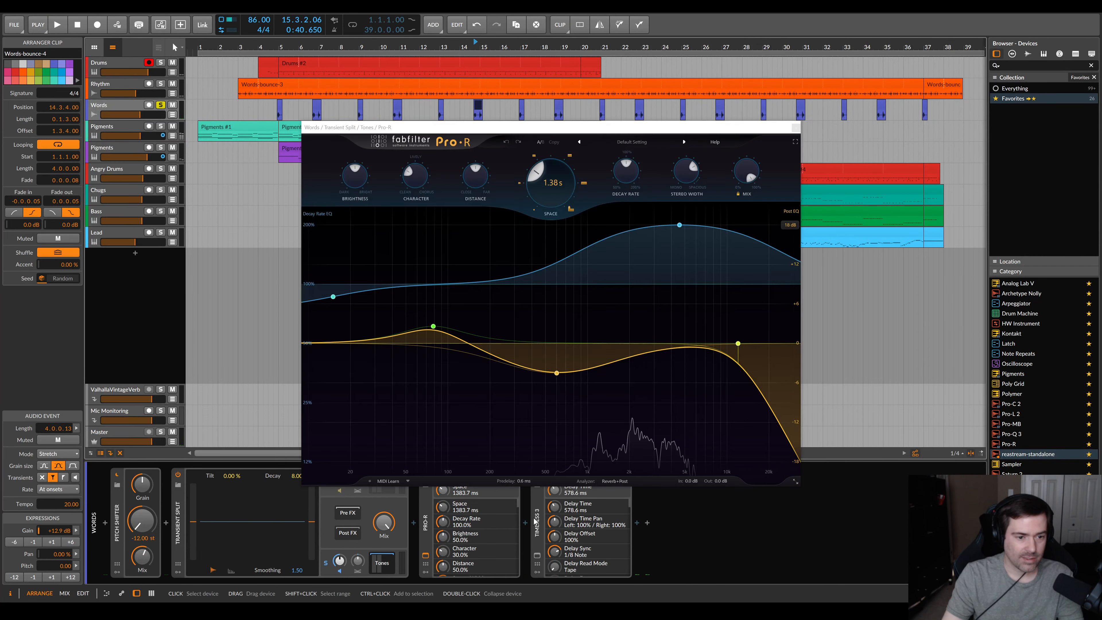
left_click_drag(511, 130, 269, 89)
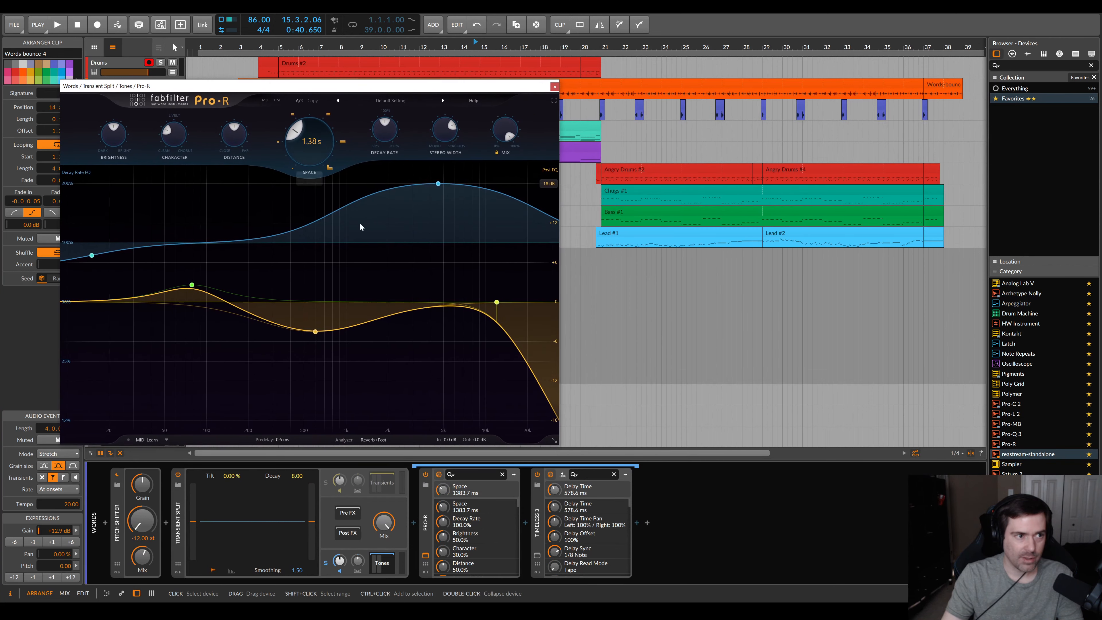
left_click(537, 474)
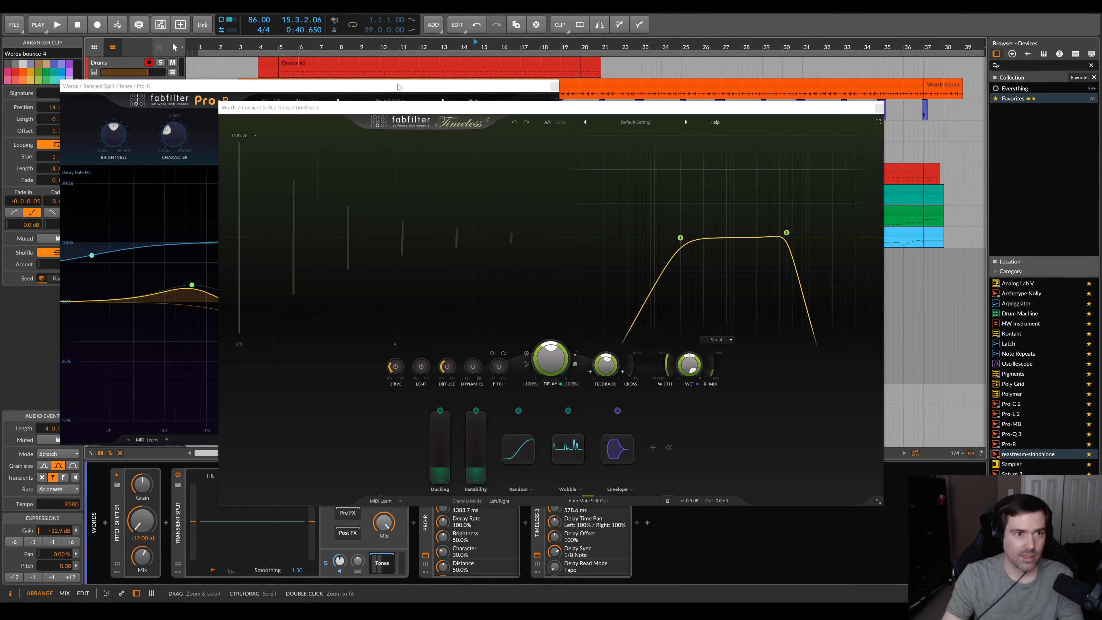
left_click_drag(473, 107, 685, 76)
left_click_drag(290, 88, 263, 72)
left_click_drag(263, 72, 278, 59)
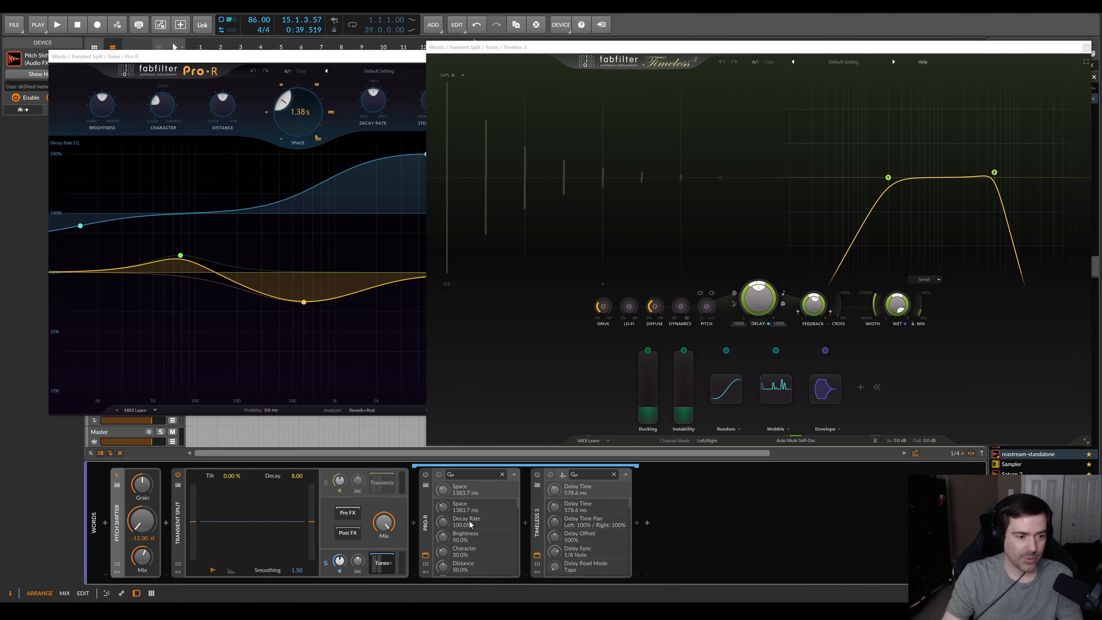
Compare the Words clip's Tones with Pro-R and Timeless 3 both bypassed and with only Pro-R enabled
key("space")
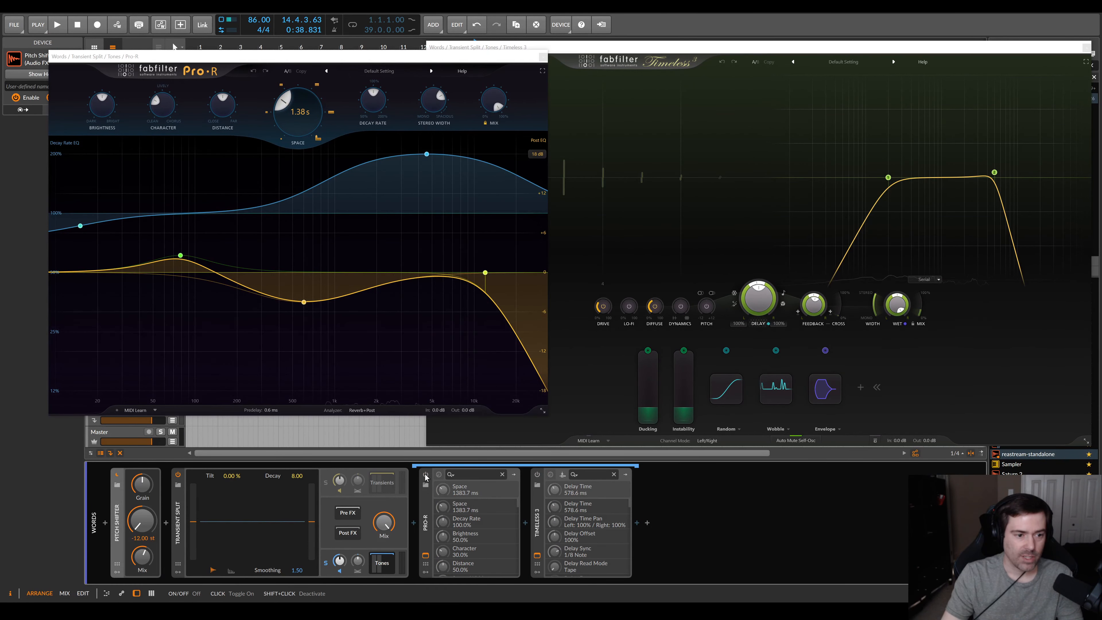
left_click(426, 475)
key("space")
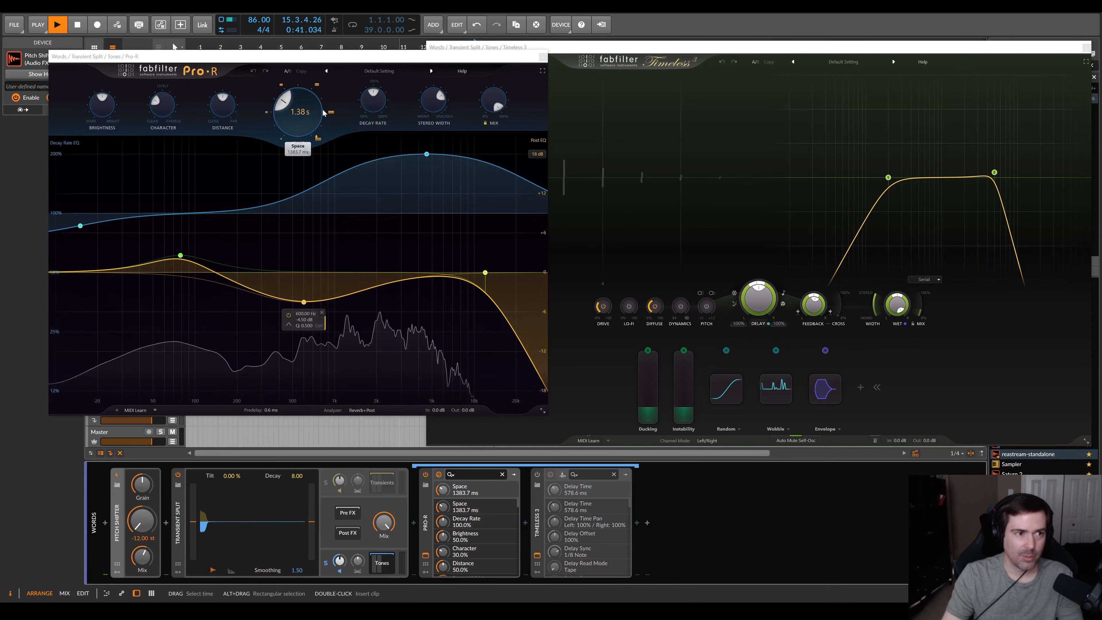
key("space")
key("space")
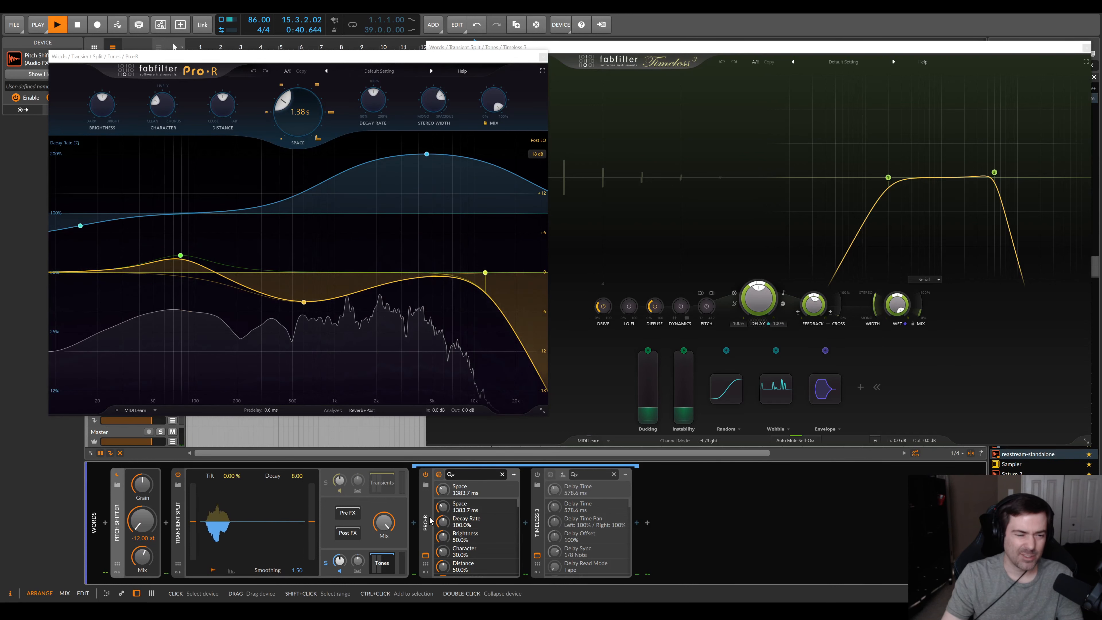
key("space")
Re-enable Timeless 3 and compare the Words clip's Tones with Pro-R enabled and with Pro-R bypassed
left_click(538, 474)
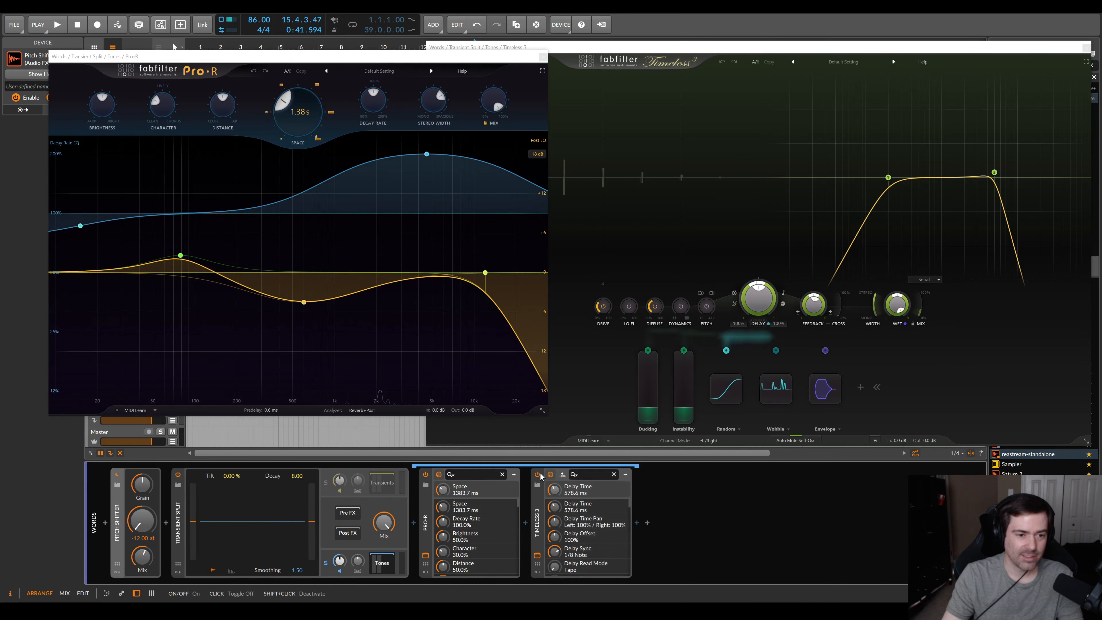
key("space")
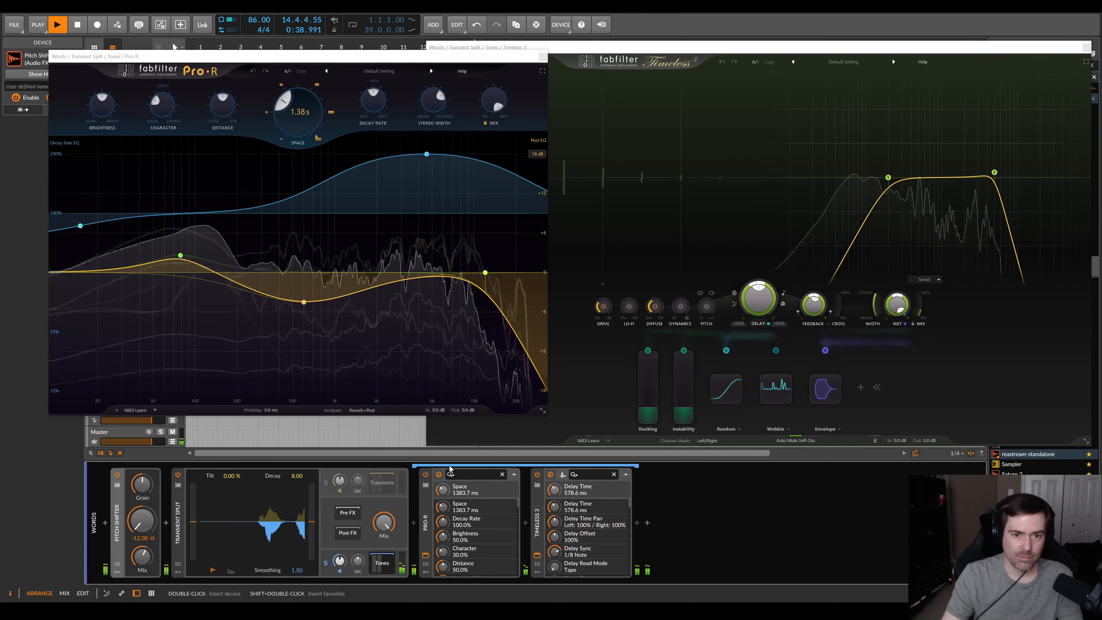
left_click(427, 475)
key("space")
key("space")
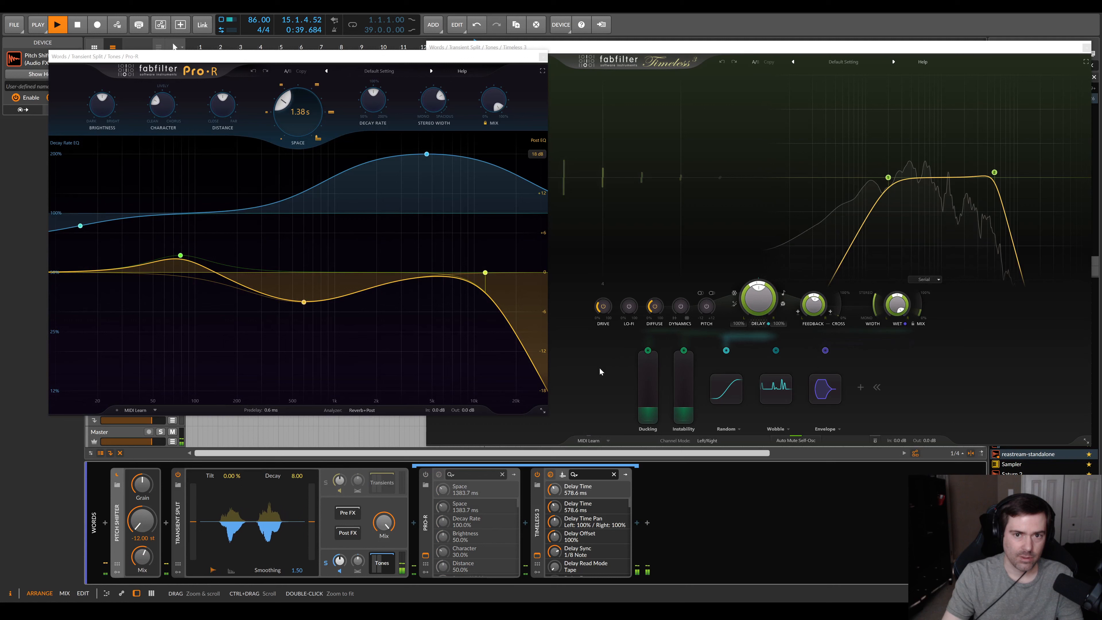
mouse_move(652, 315)
key("space")
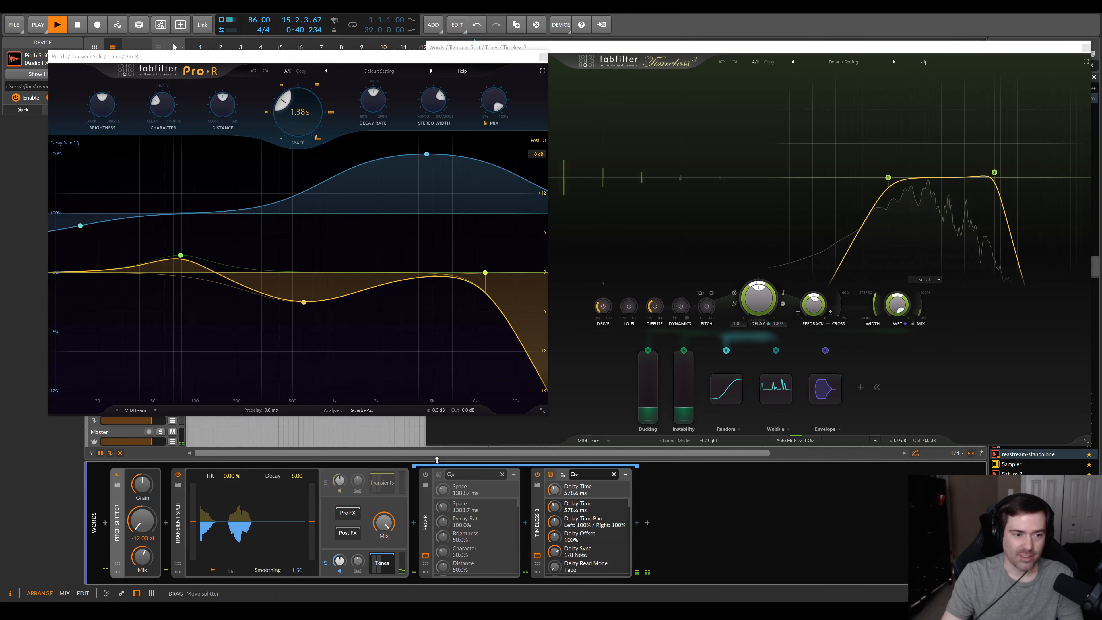
key("space")
Play the Words clip's Tones with Pro-R and Timeless 3 both enabled, stop playback, and close both plug-in windows
key("space")
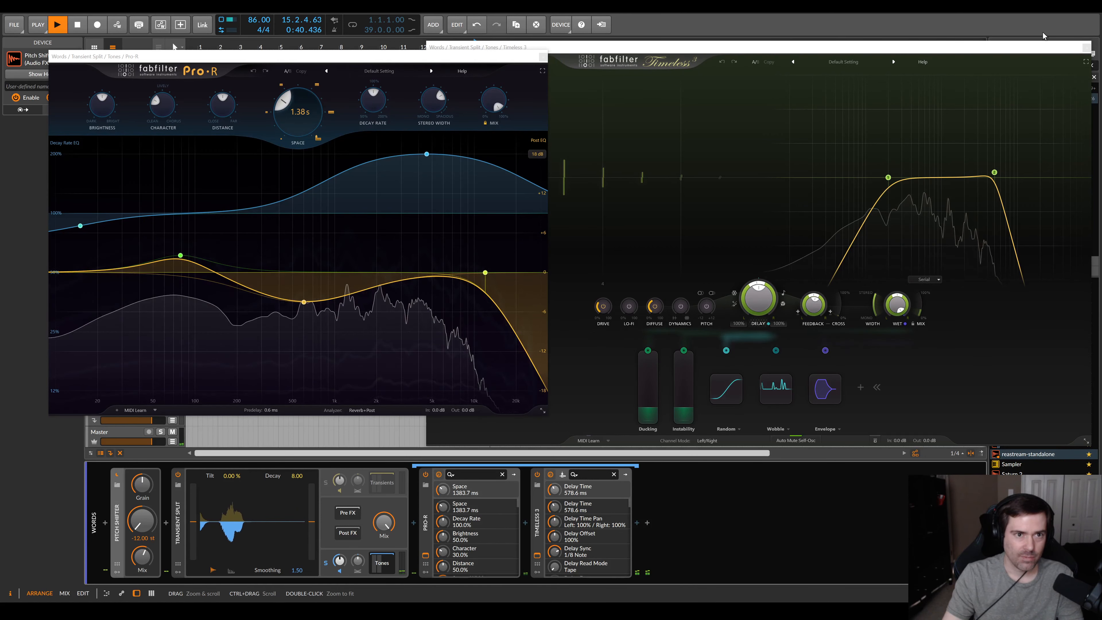
key("space")
left_click(1087, 47)
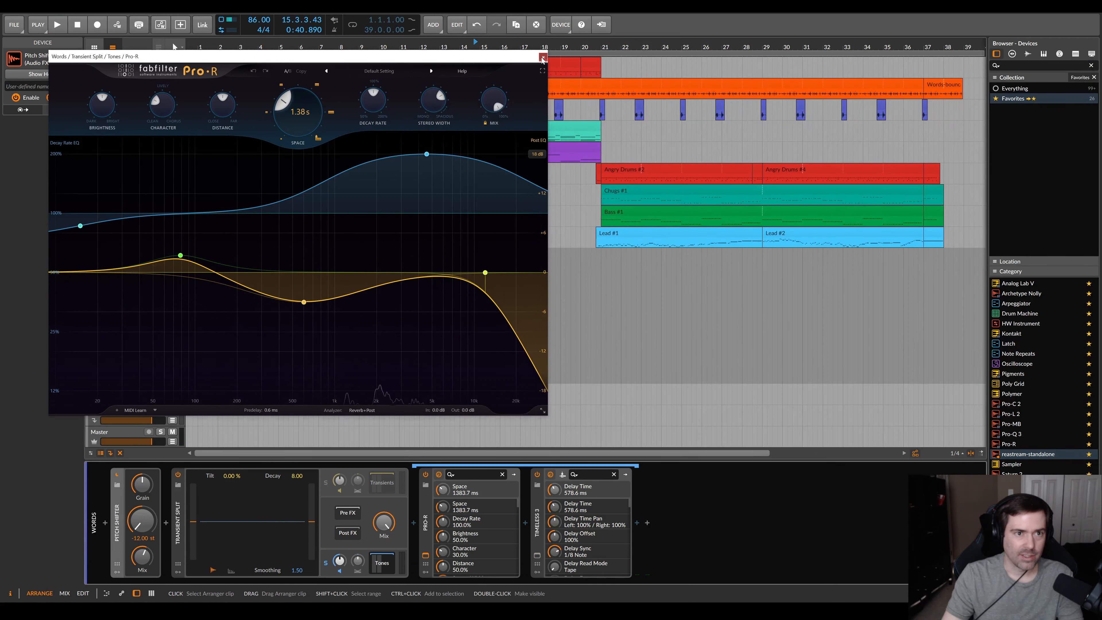
left_click(543, 57)
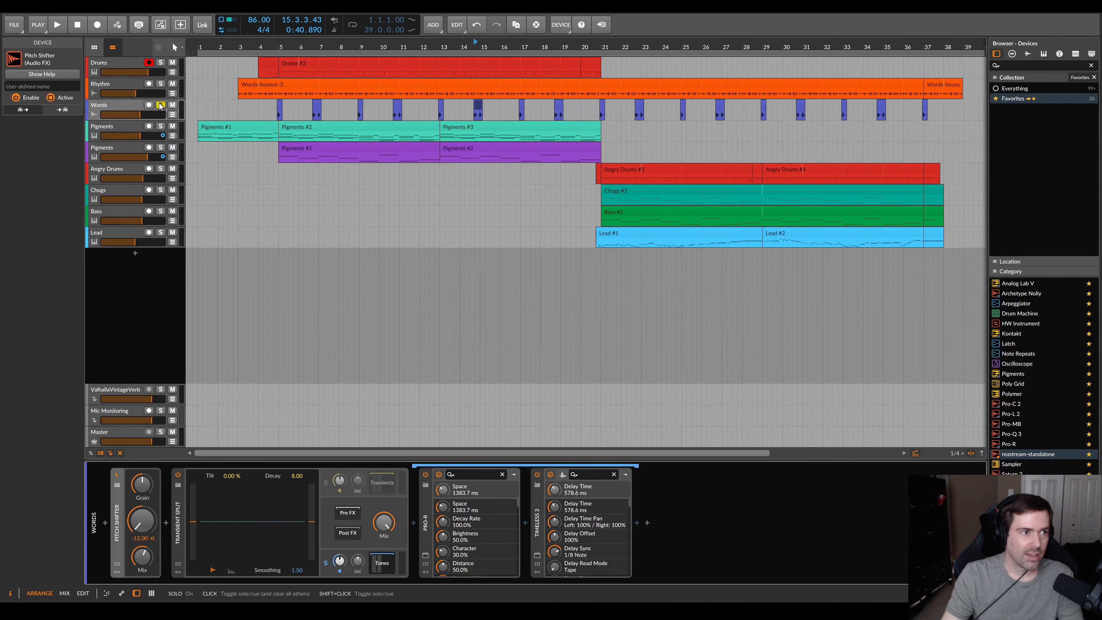
Clear the Words track's solo and the Tones solo in its Transient Split
left_click(133, 83)
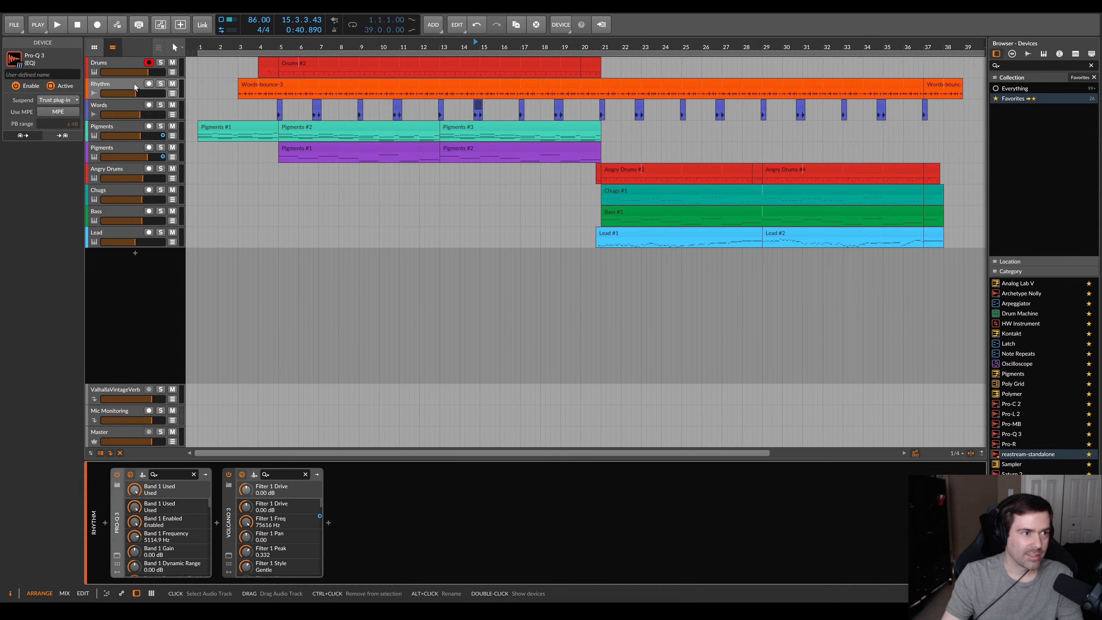
left_click(123, 104)
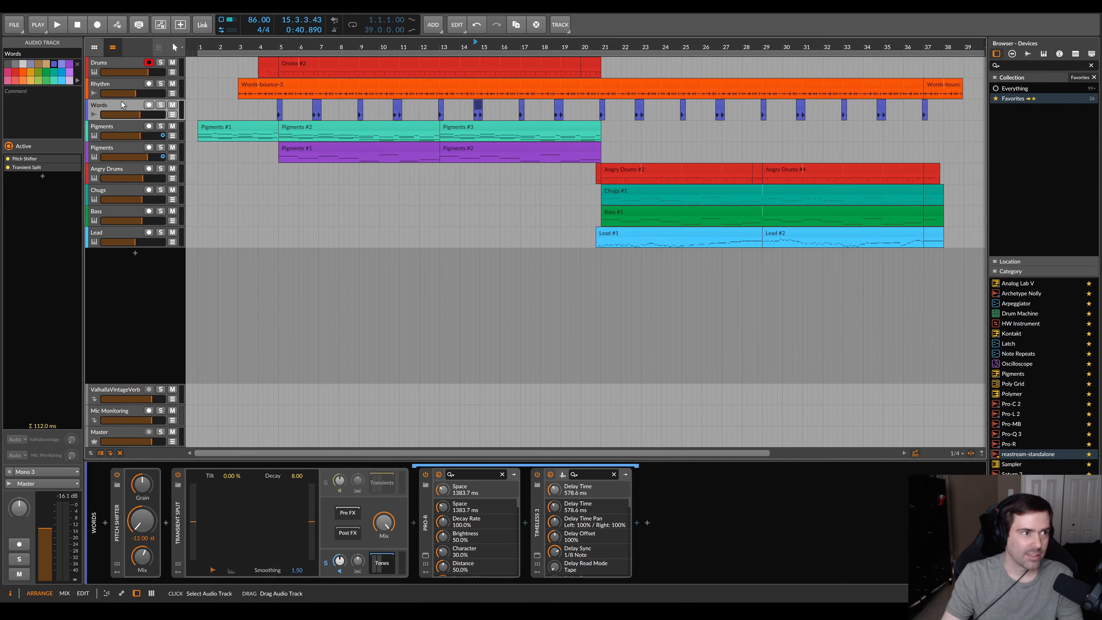
left_click(345, 489)
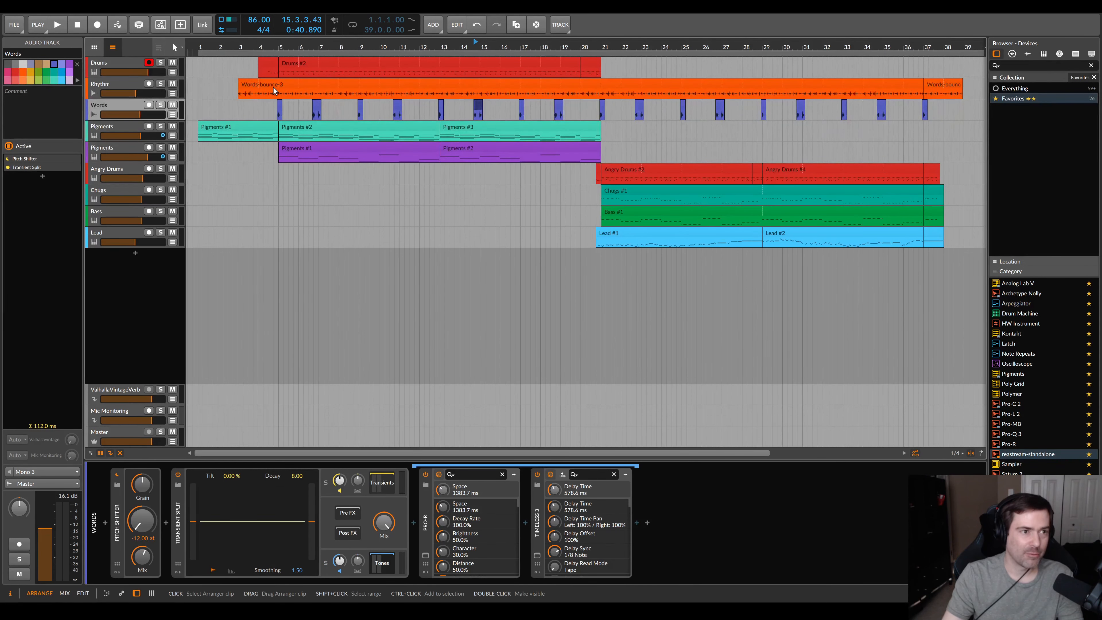
Solo the Rhythm track and play its Words-bounce-3 clip with its effects enabled
left_click(253, 82)
left_click(131, 83)
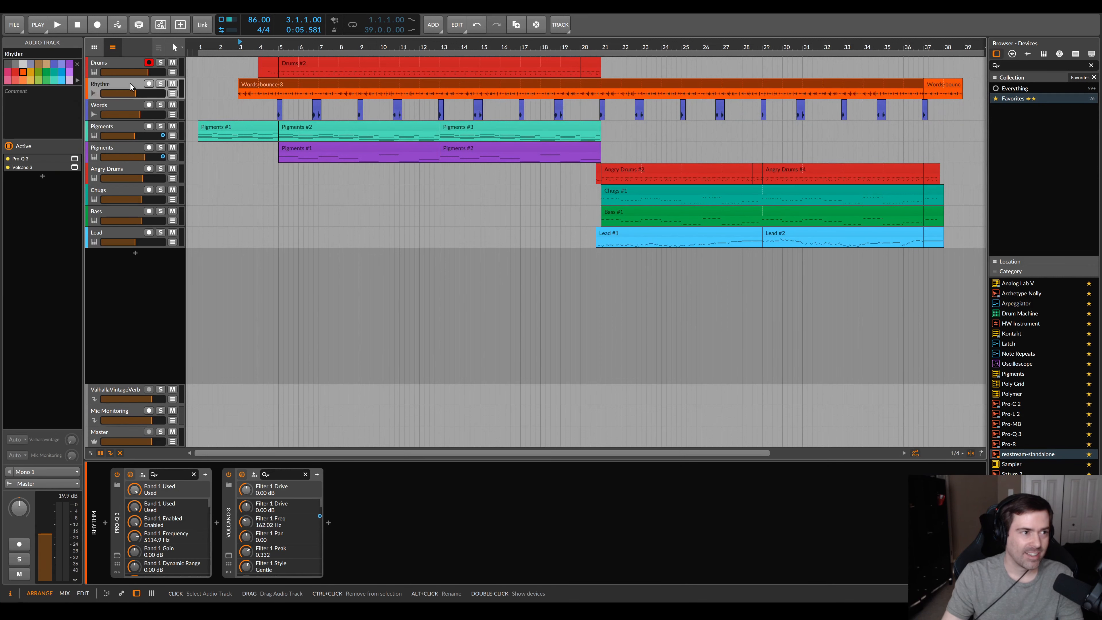
left_click(248, 82)
key("space")
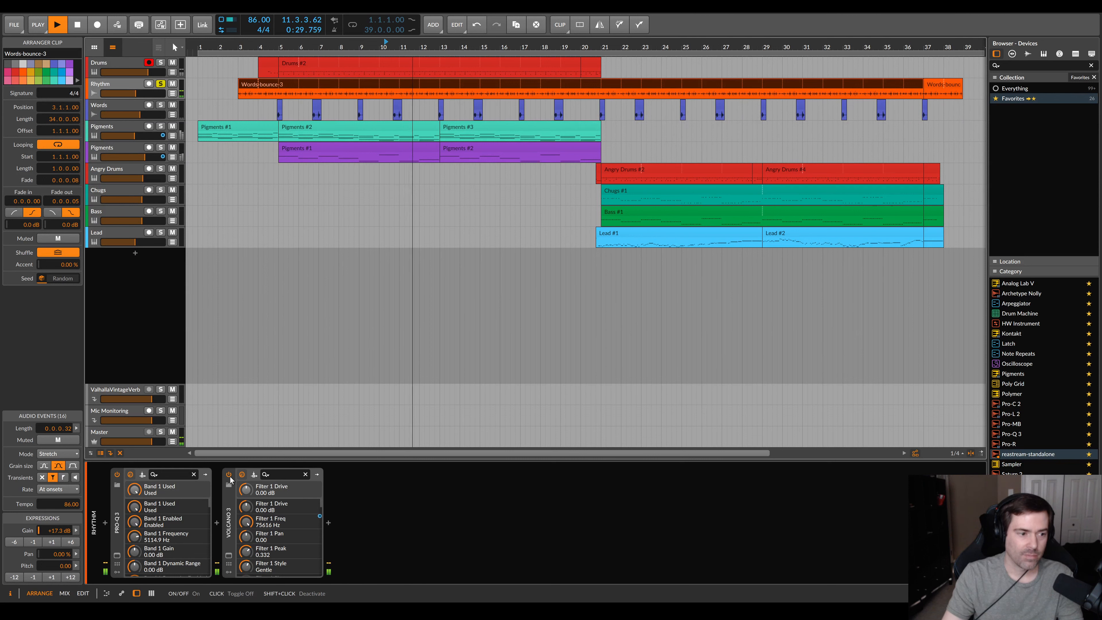
Compare the Rhythm clip with Pro-Q 3 and Volcano 3 both bypassed, with only Pro-Q 3 enabled, and with both enabled
left_click(230, 475)
left_click(117, 475)
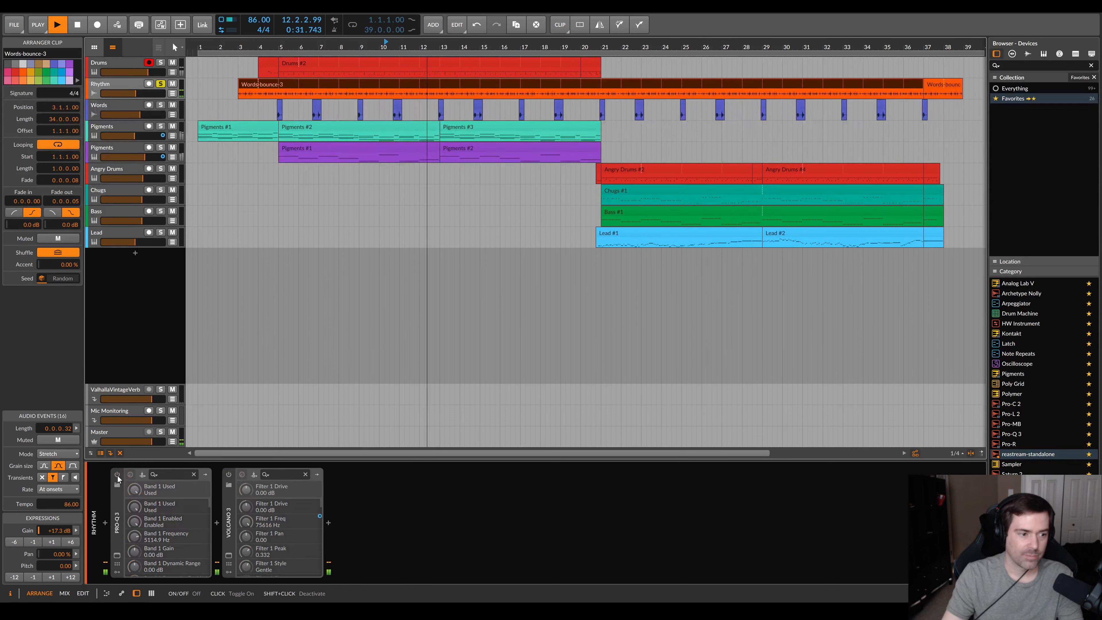
left_click(117, 474)
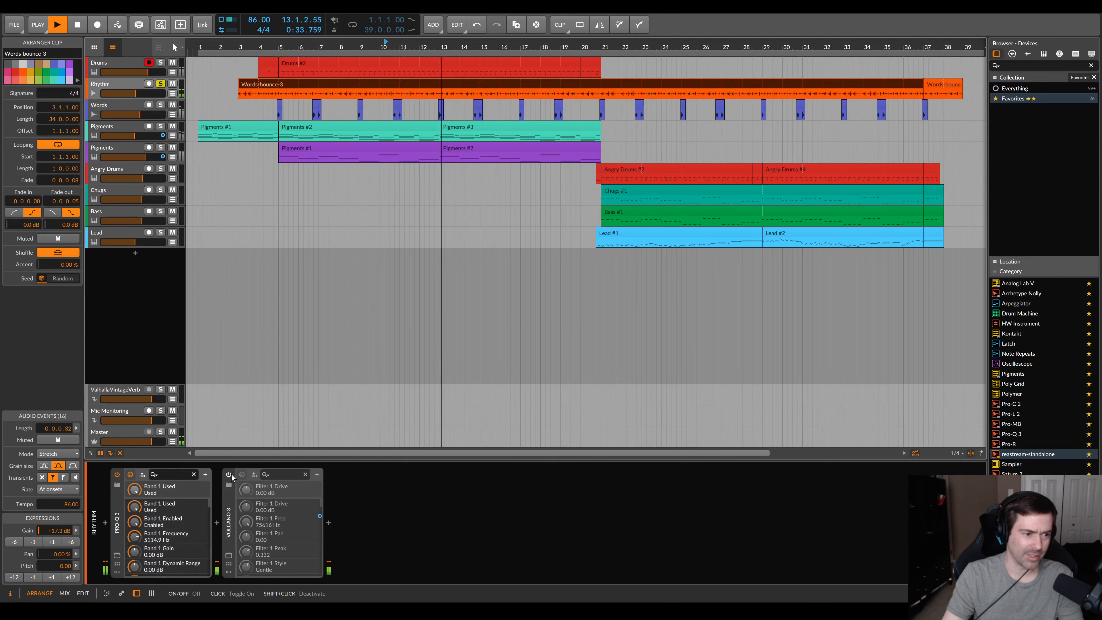
left_click(229, 474)
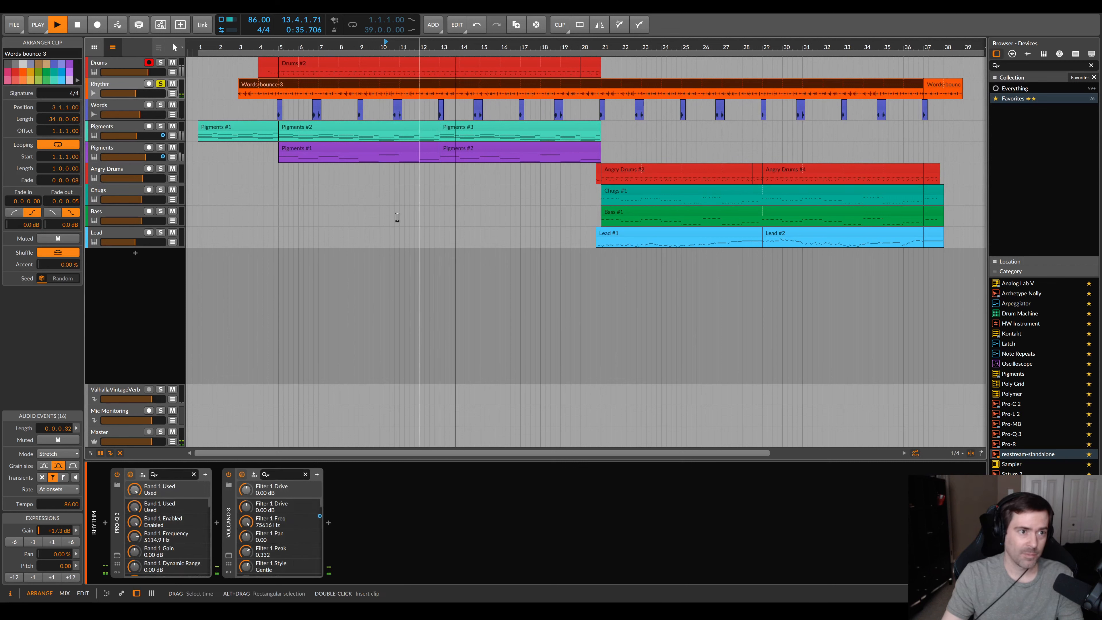
key("space")
Play the Drums and Rhythm tracks soloed together, stop playback, and clear their solos
left_click(163, 92)
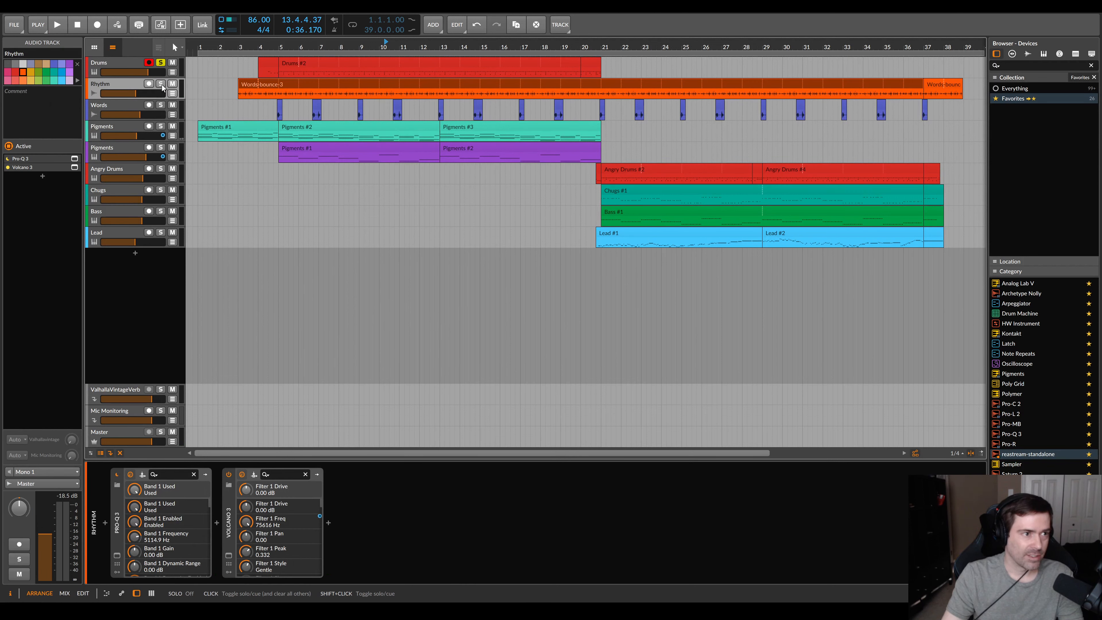
left_click(162, 84)
key("space")
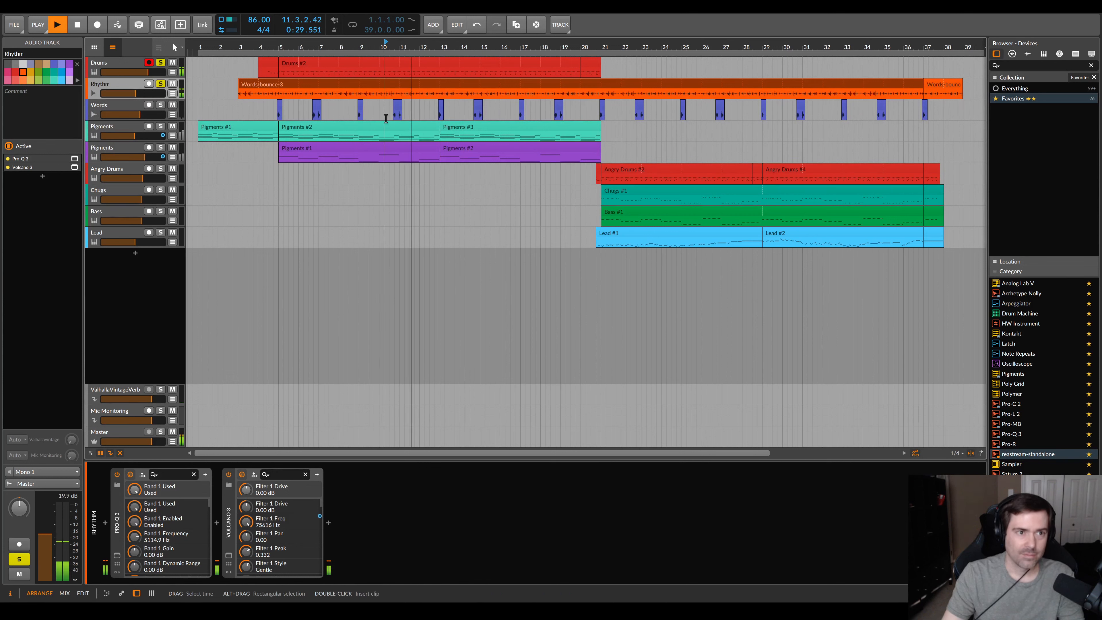
key("space")
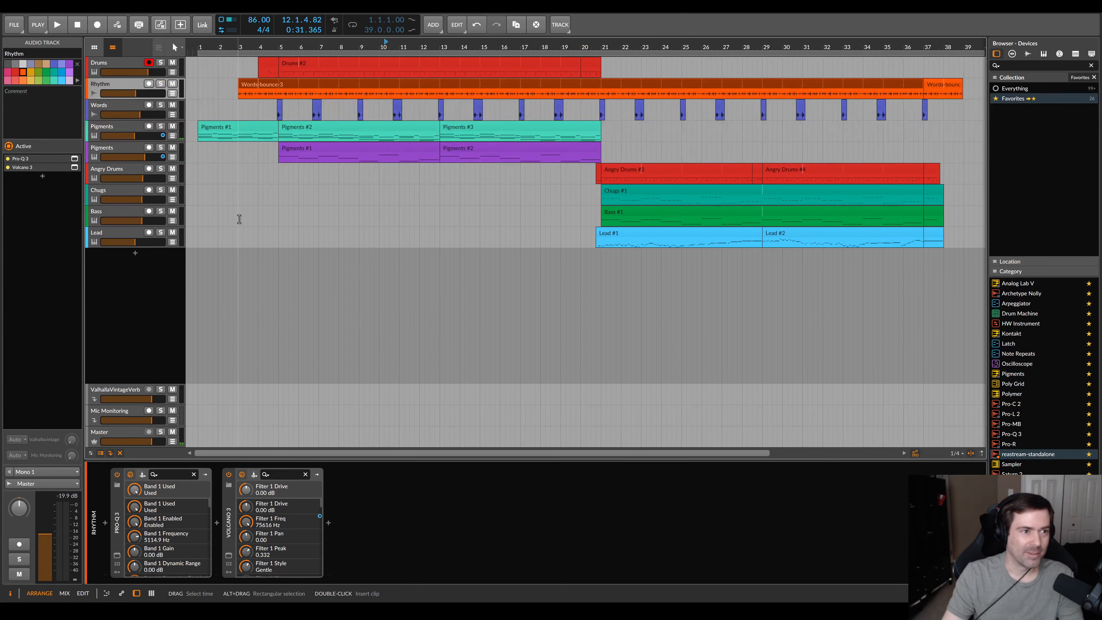
Open the Pigments synth of the teal Pigments track, solo the track, and select its Pigments #1 clip
left_click(112, 130)
left_click(117, 133)
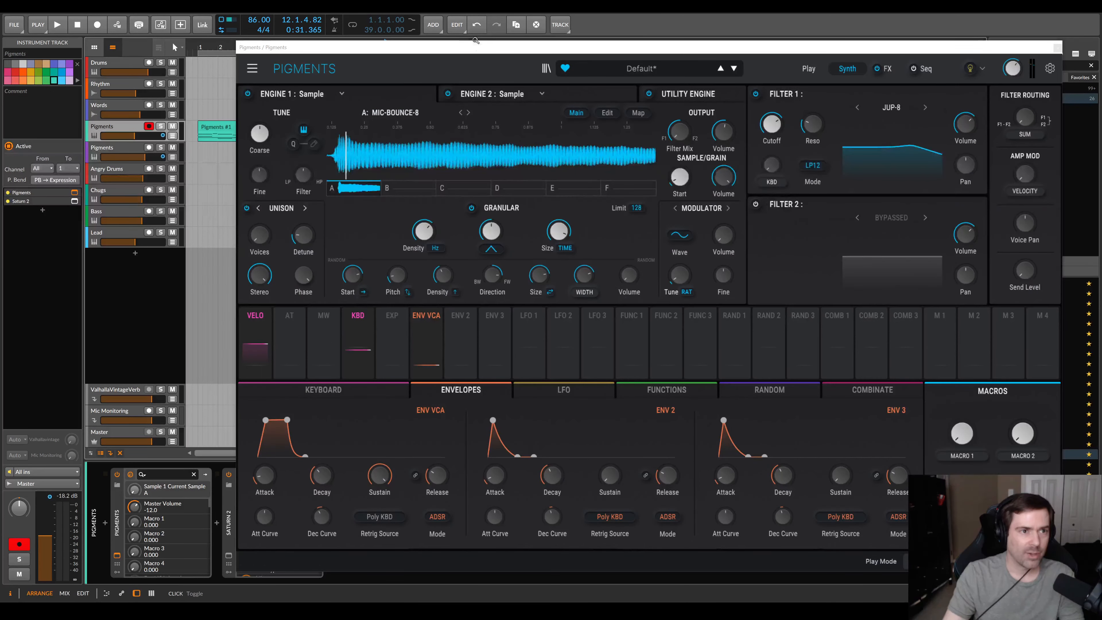
left_click_drag(477, 48, 473, 147)
left_click(159, 126)
left_click(213, 127)
left_click_drag(377, 150, 362, 58)
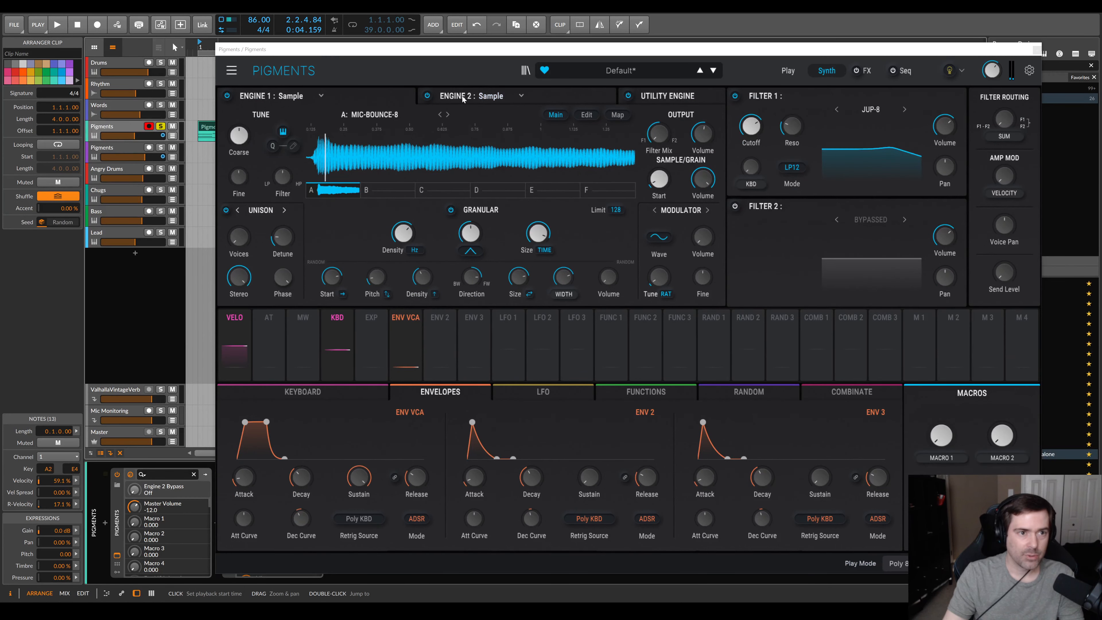
Compare the Pigments #1 clip with only Engine 1 enabled and with only Engine 2 enabled, and re-enable both engines
left_click(358, 95)
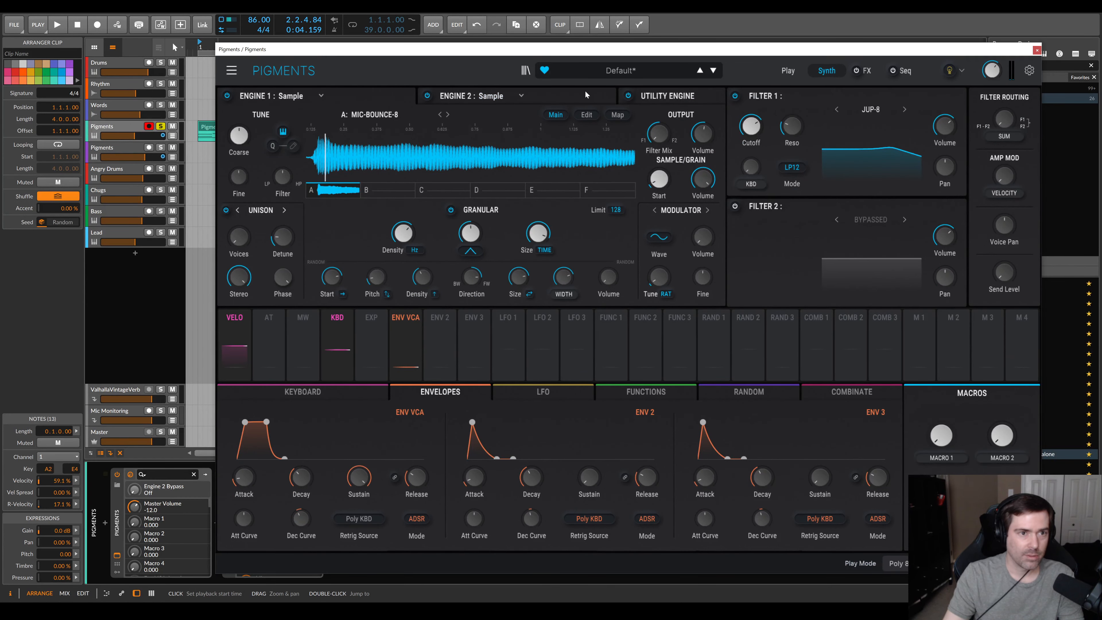
key("space")
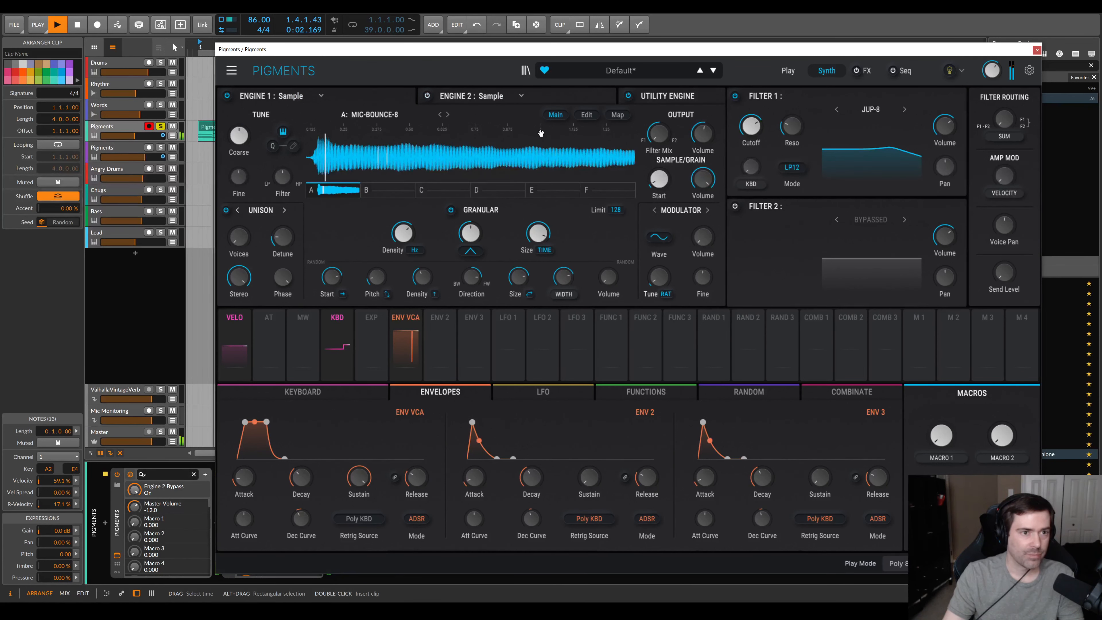
left_click(428, 96)
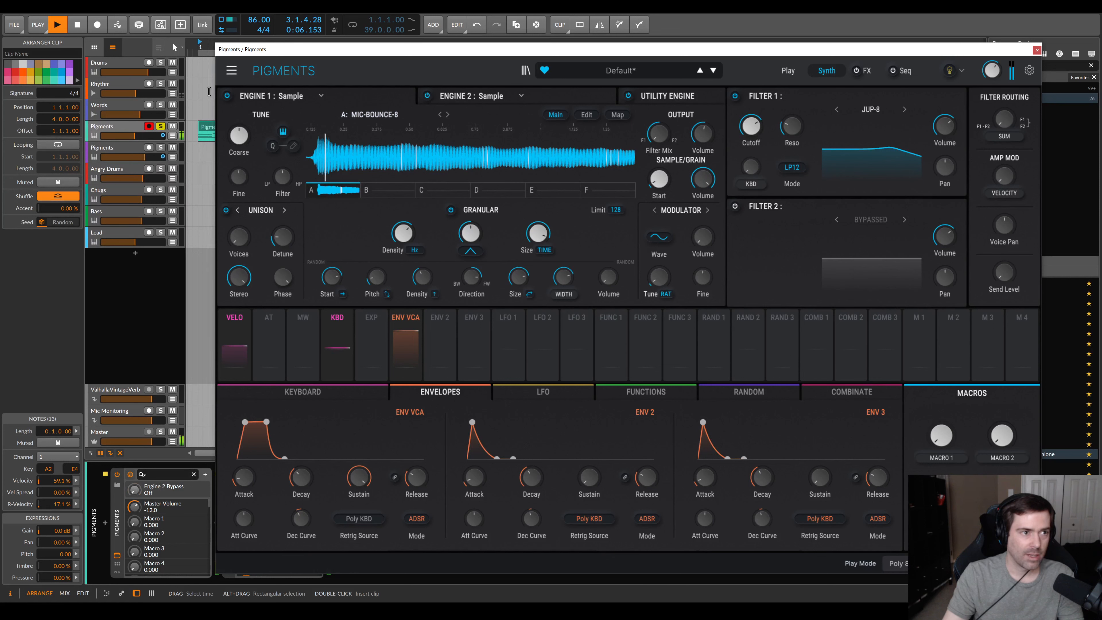
left_click(547, 97)
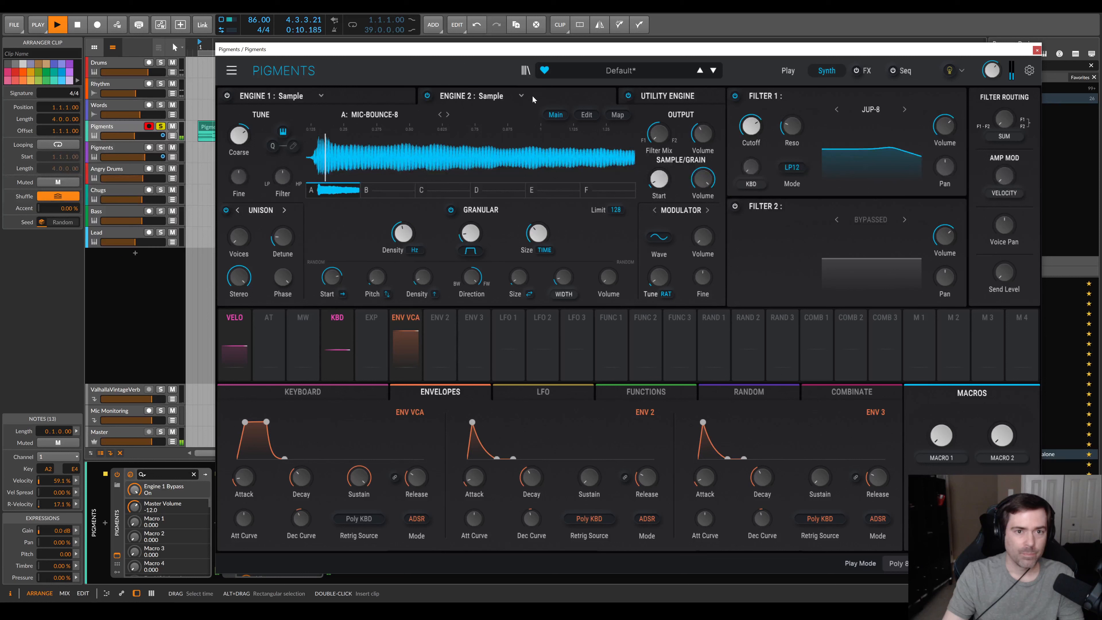
left_click(350, 95)
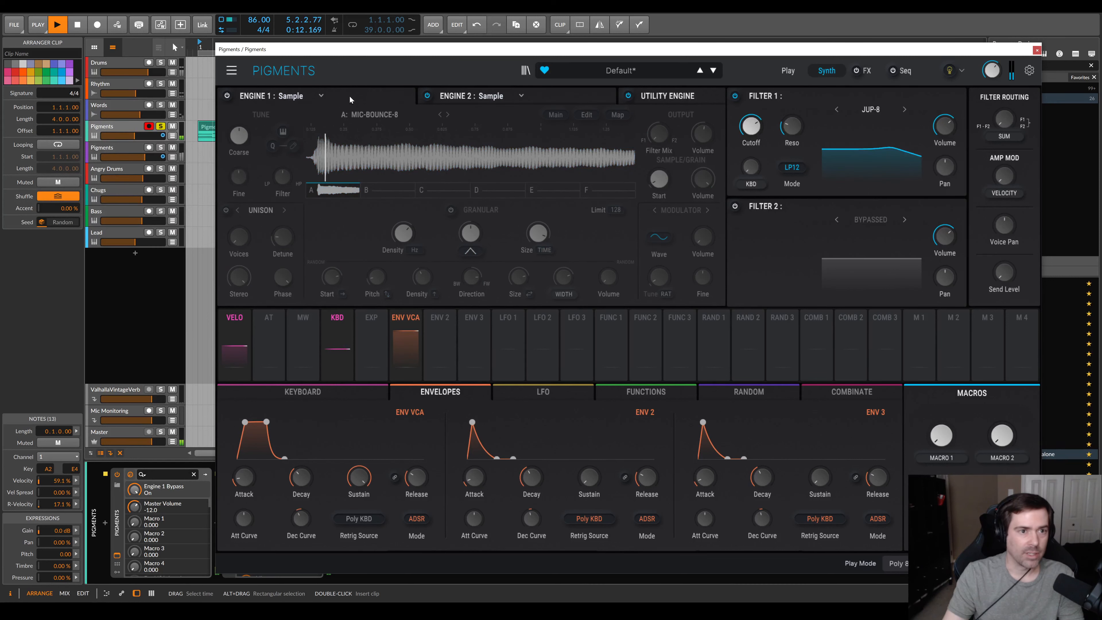
left_click(226, 96)
key("space")
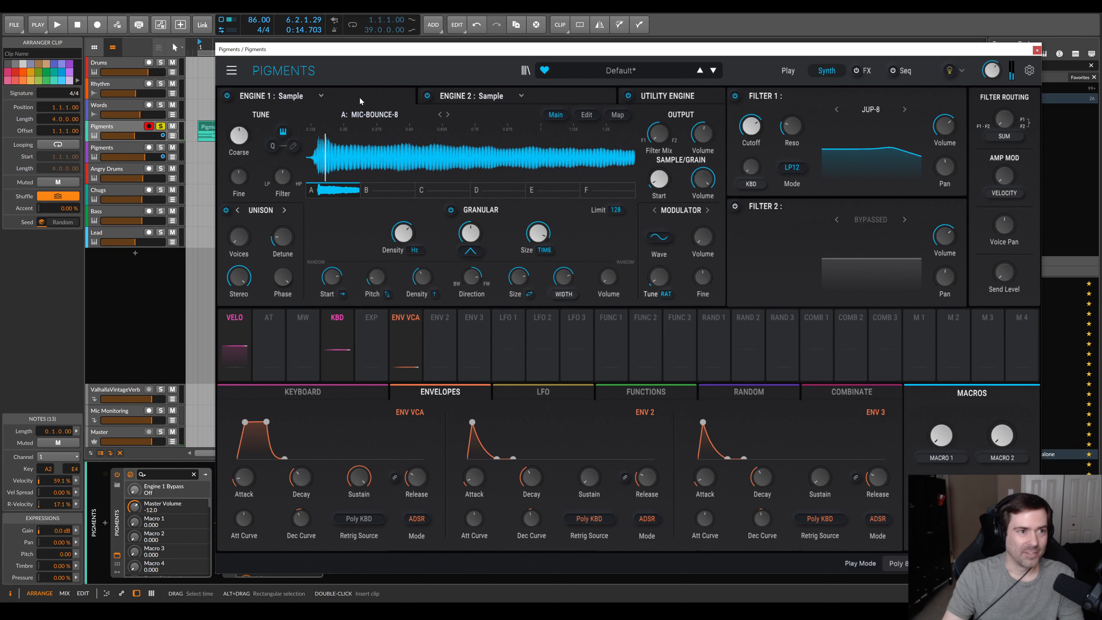
Play the Pigments #1 clip with both sample engines enabled and stop playback
left_click(310, 93)
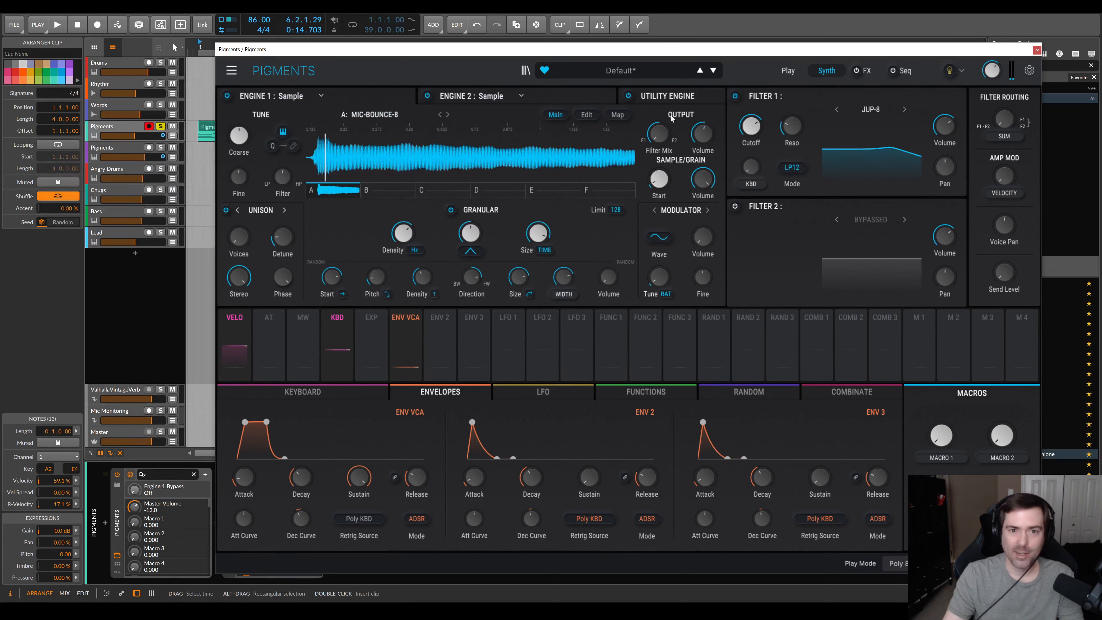
key("space")
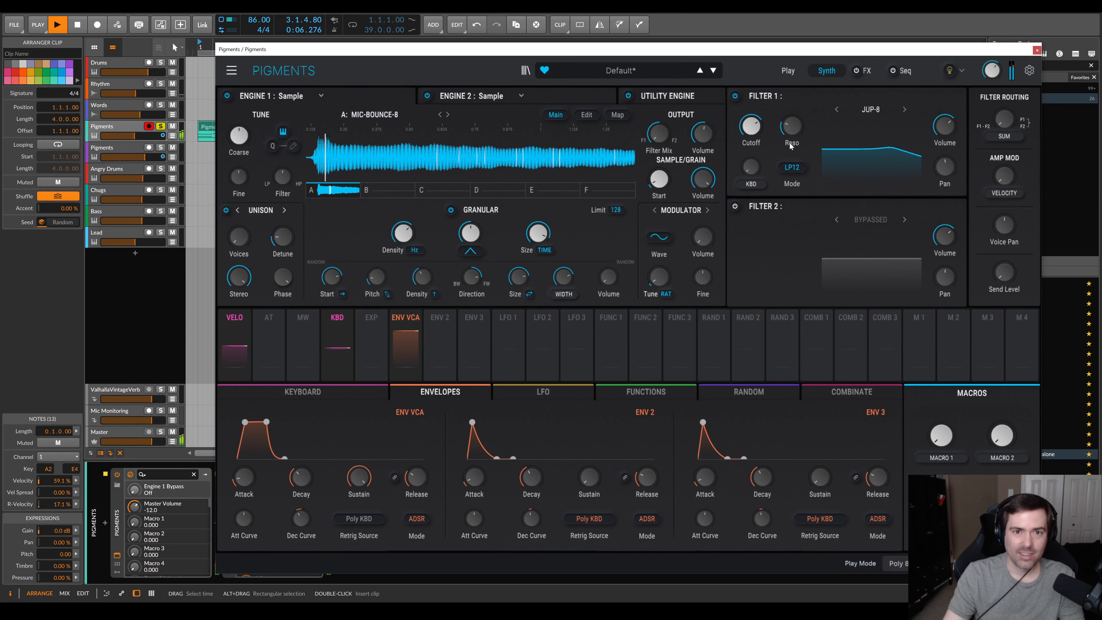
key("space")
key("space")
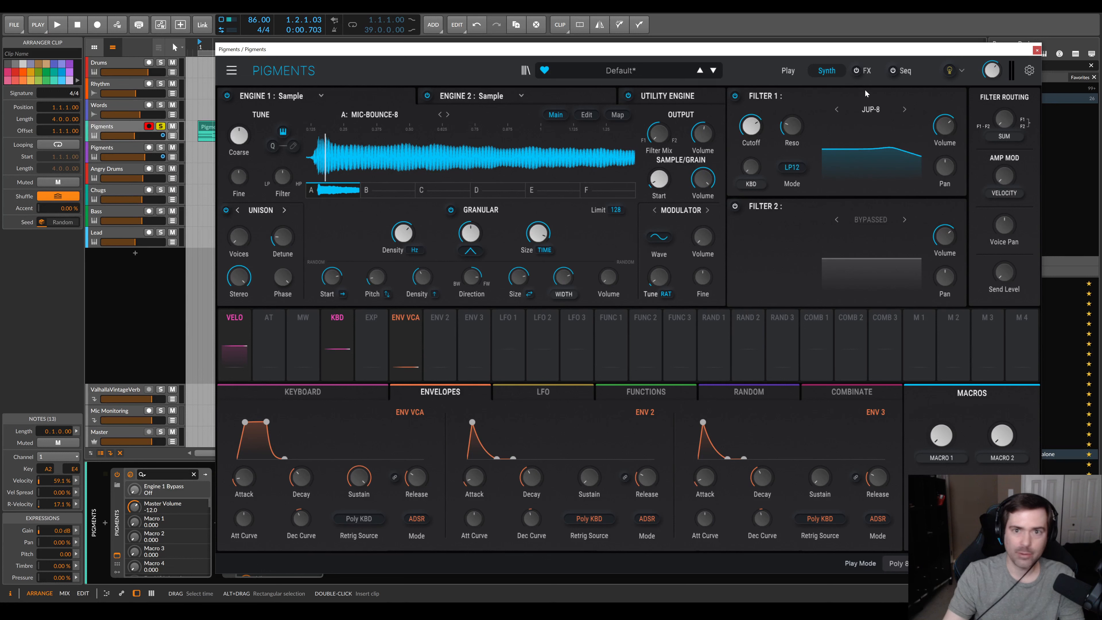
Compare the teal Pigments track with the synth's Shimmer effect enabled and bypassed, close the synth window, and stop playback
left_click(865, 71)
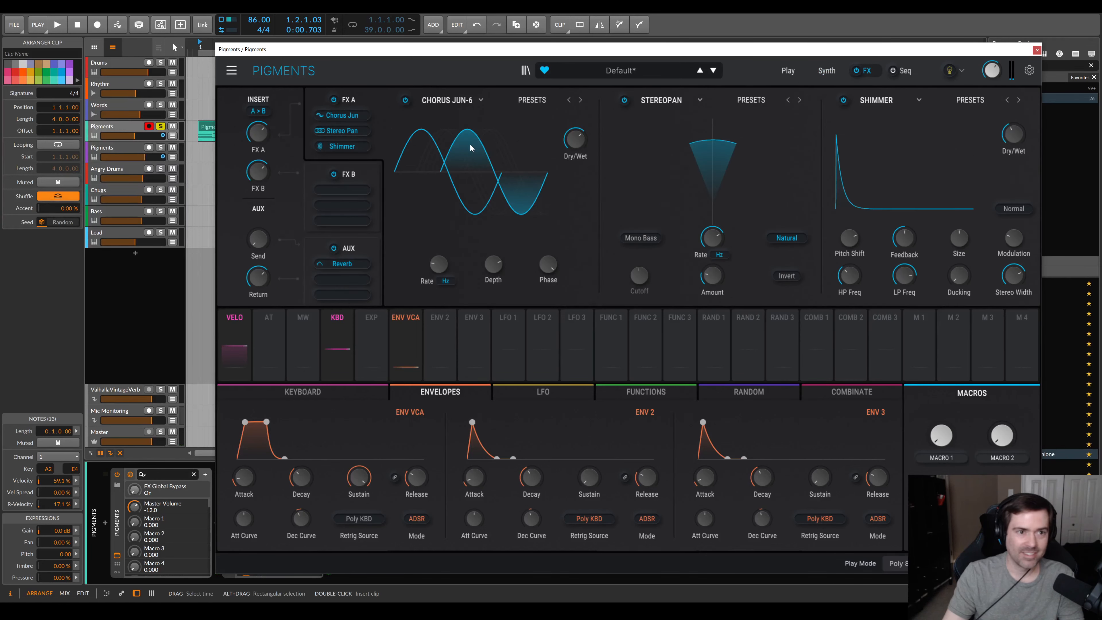
key("space")
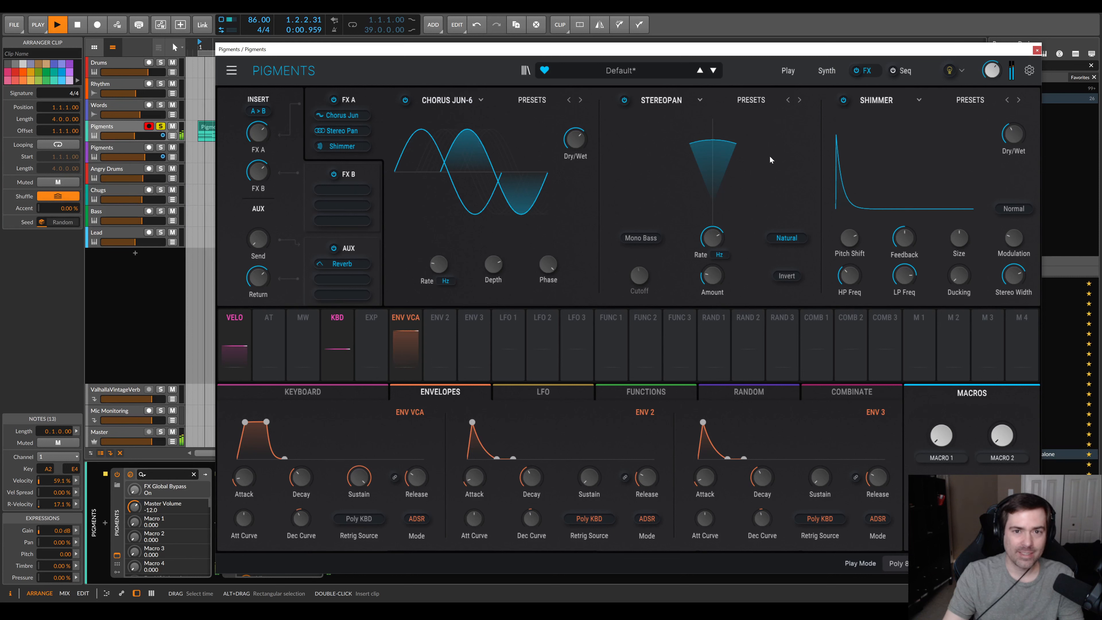
left_click(844, 101)
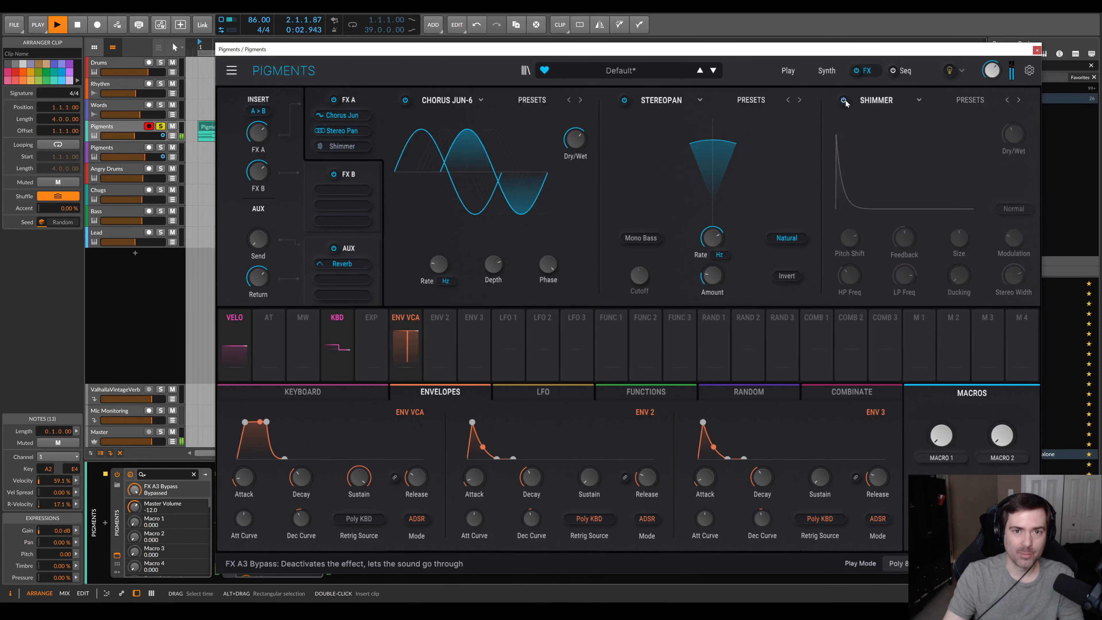
left_click(844, 101)
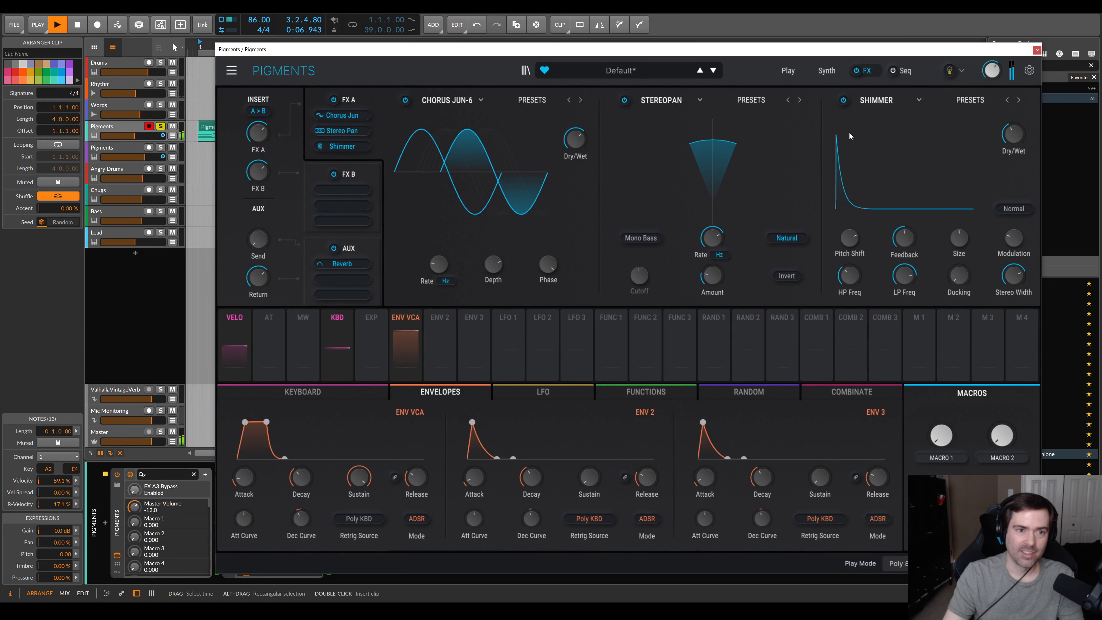
left_click_drag(734, 54, 698, 46)
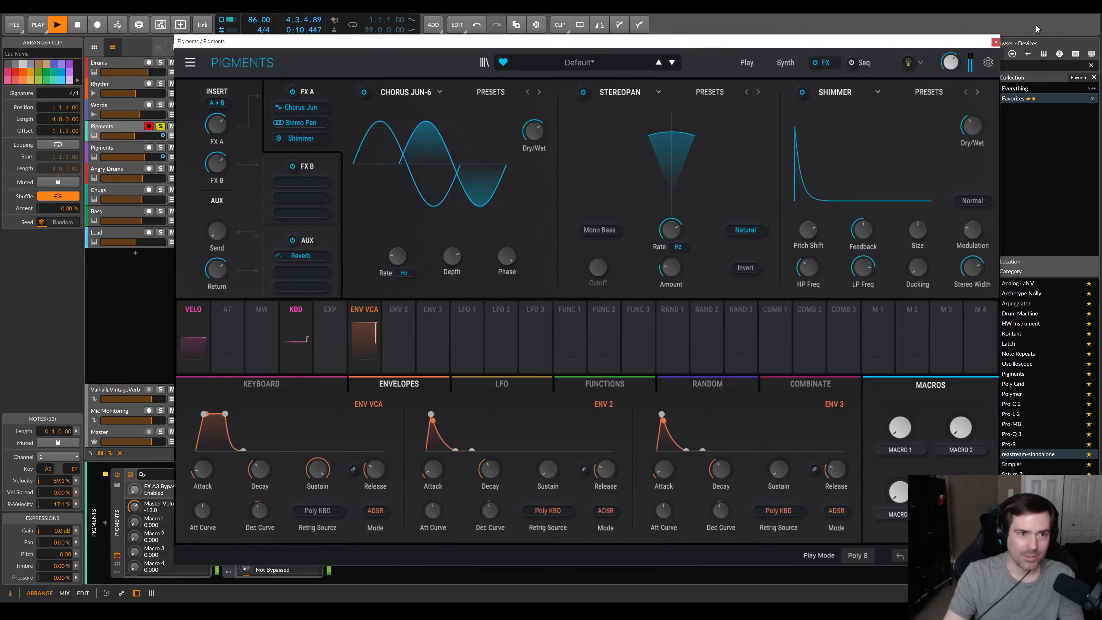
left_click(996, 42)
key("space")
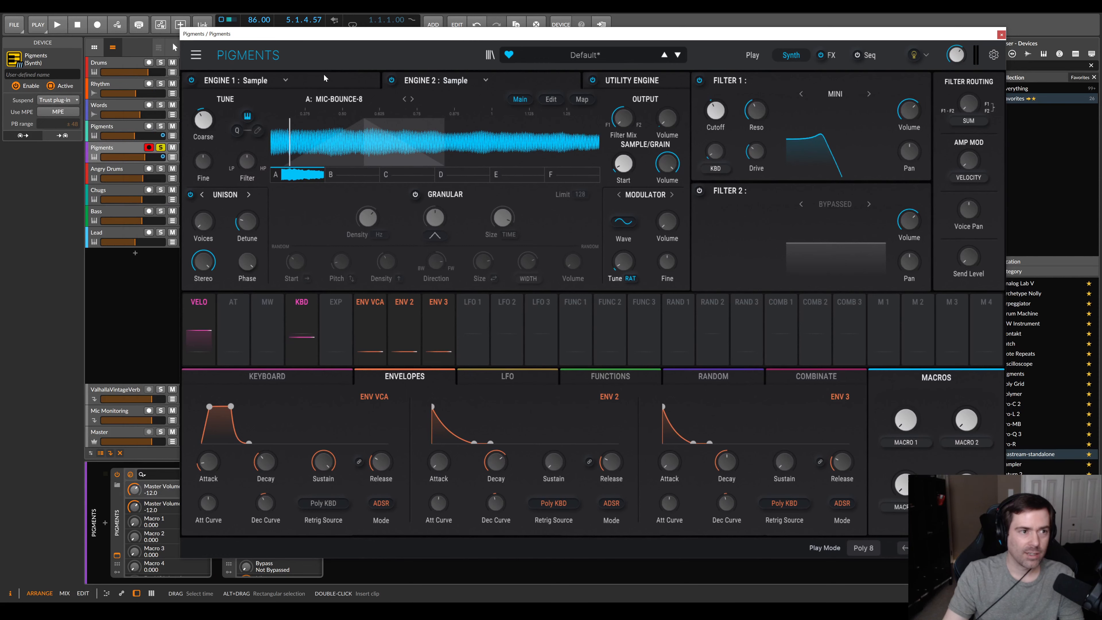
Examine the Engine 1 and Engine 2 sample settings in the purple Pigments track's synth
left_click(441, 85)
left_click(310, 87)
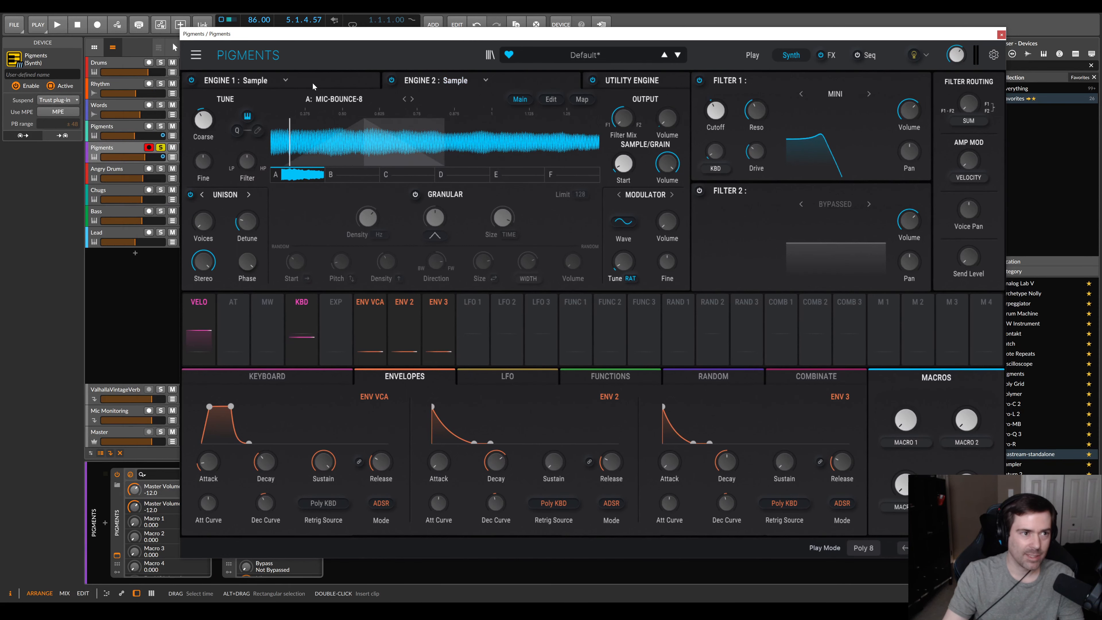
left_click(401, 84)
left_click_drag(384, 34, 395, 53)
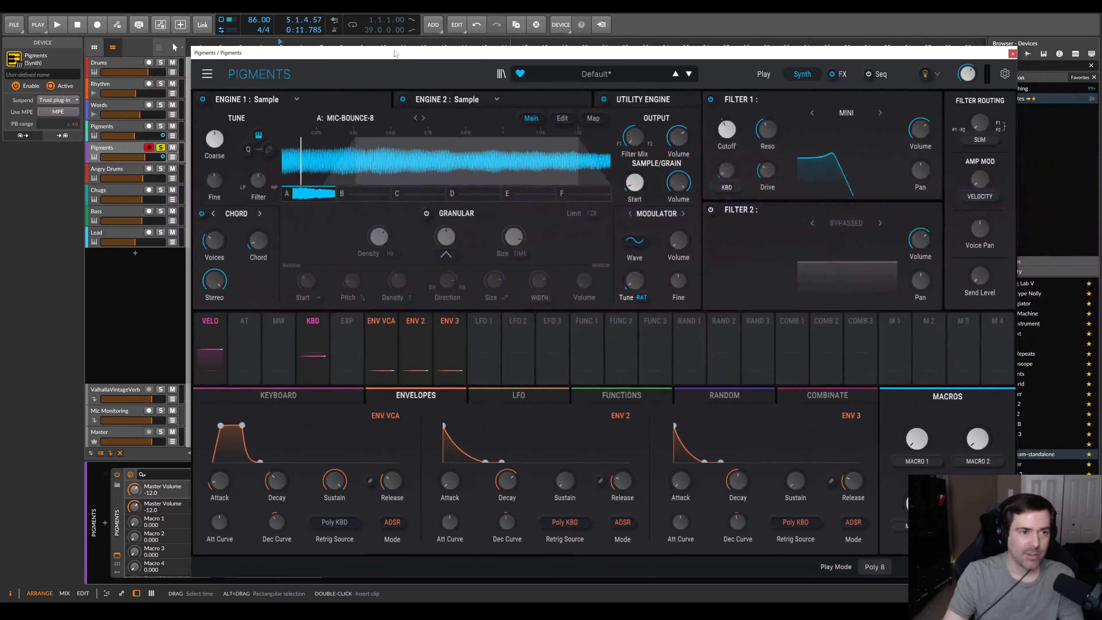
Play the soloed purple Pigments track and compare it with Engine 2 bypassed and with Engine 1 bypassed
key("space")
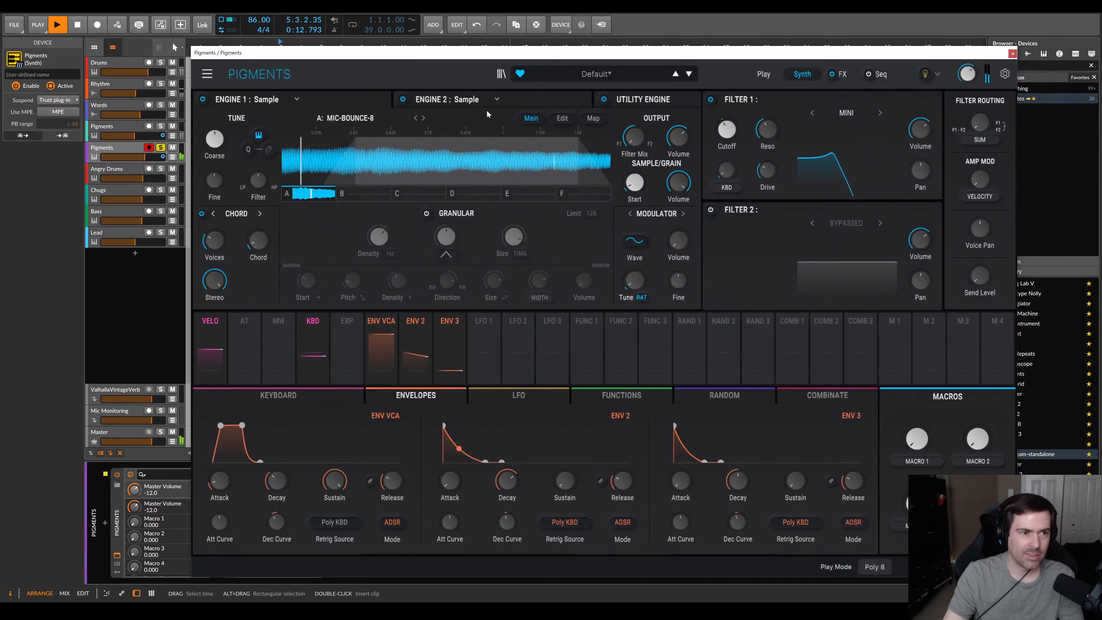
left_click(403, 100)
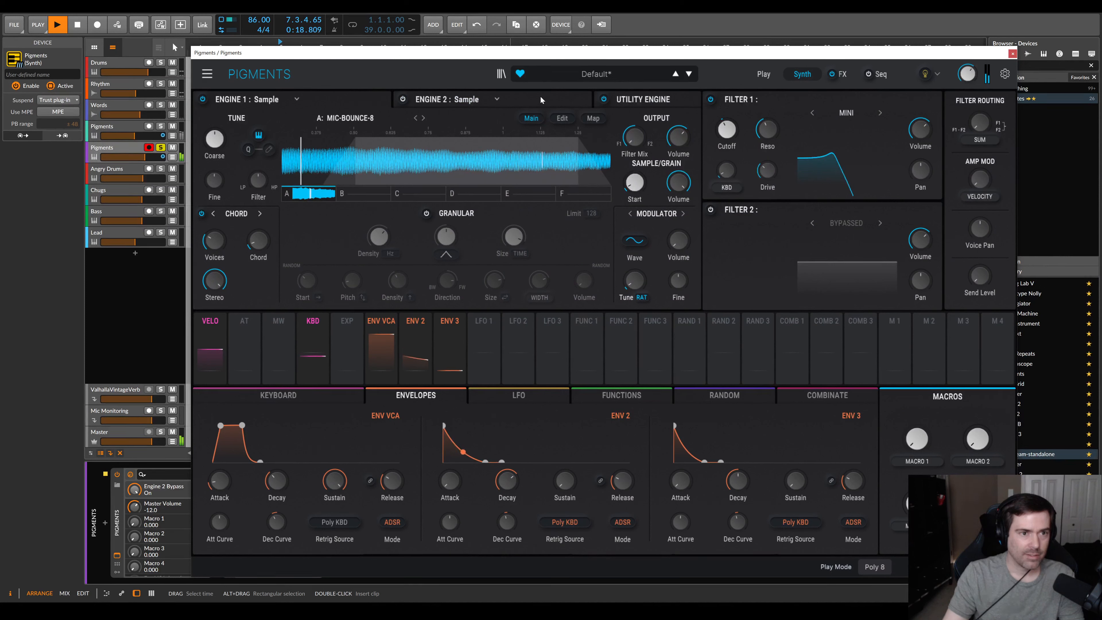
left_click(404, 99)
left_click(202, 100)
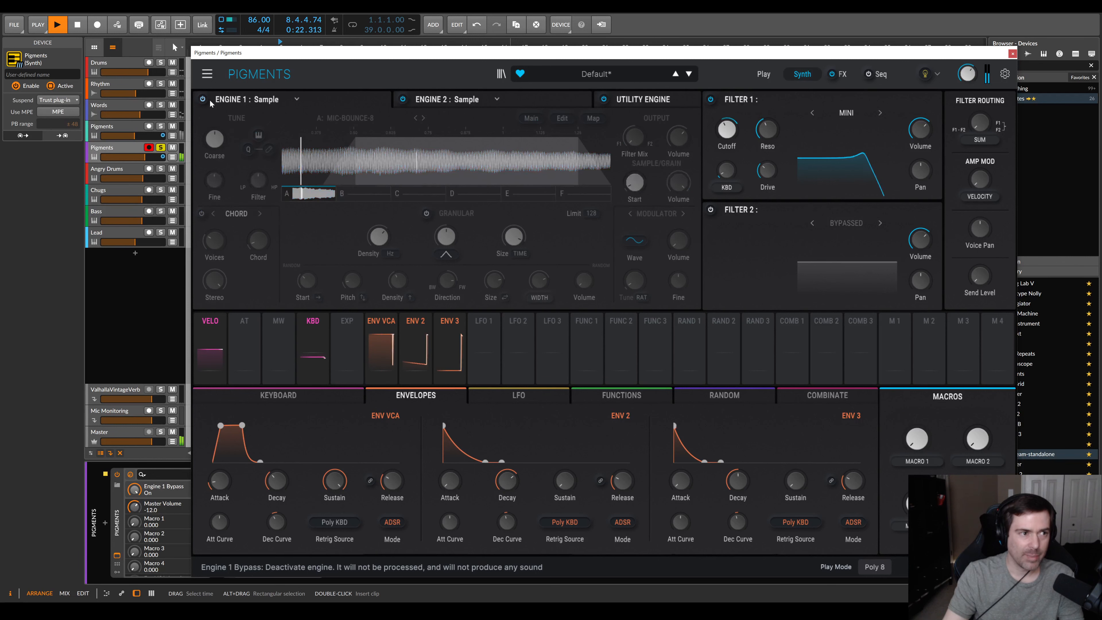
left_click(534, 107)
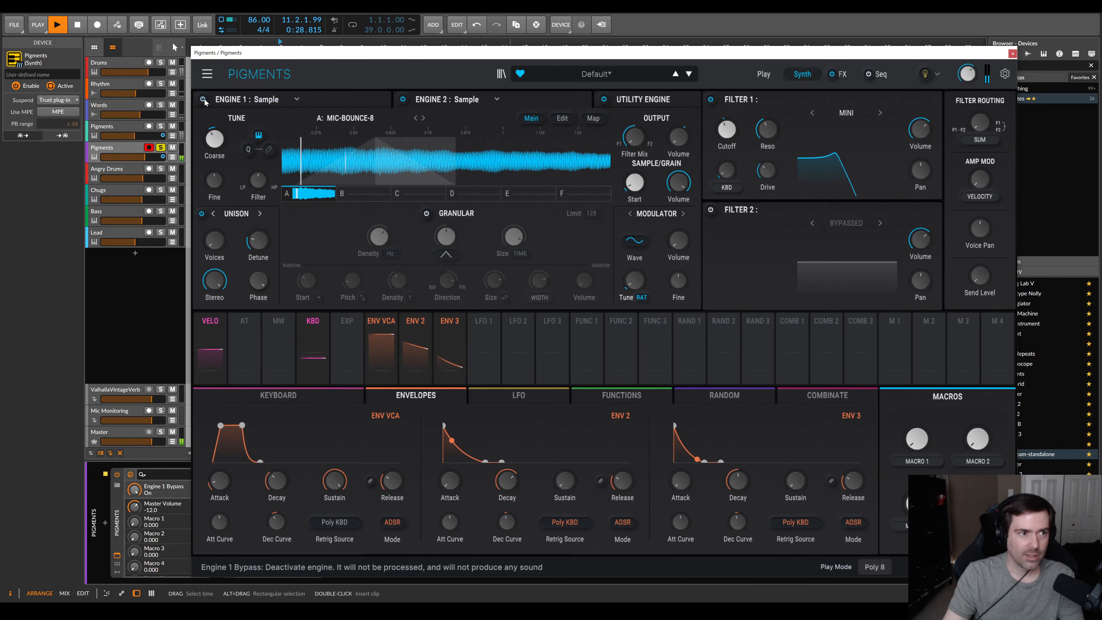
Close Pigments, open Saturn 2, and play both soloed Pigments tracks from bar 13 through the Band 1 Drive automation
left_click(1012, 53)
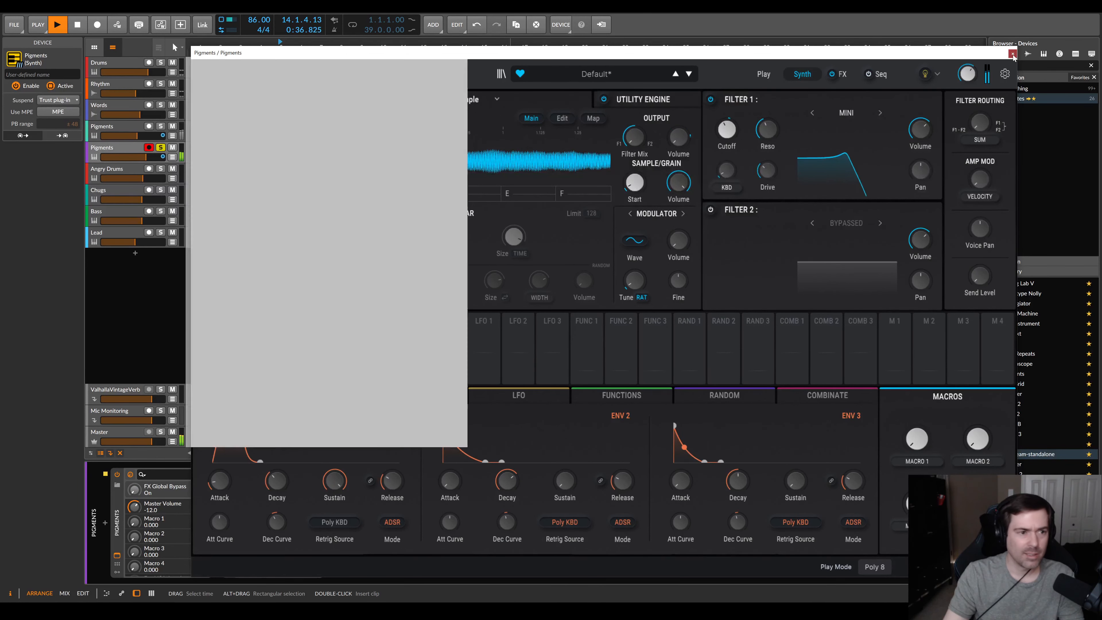
left_click(229, 557)
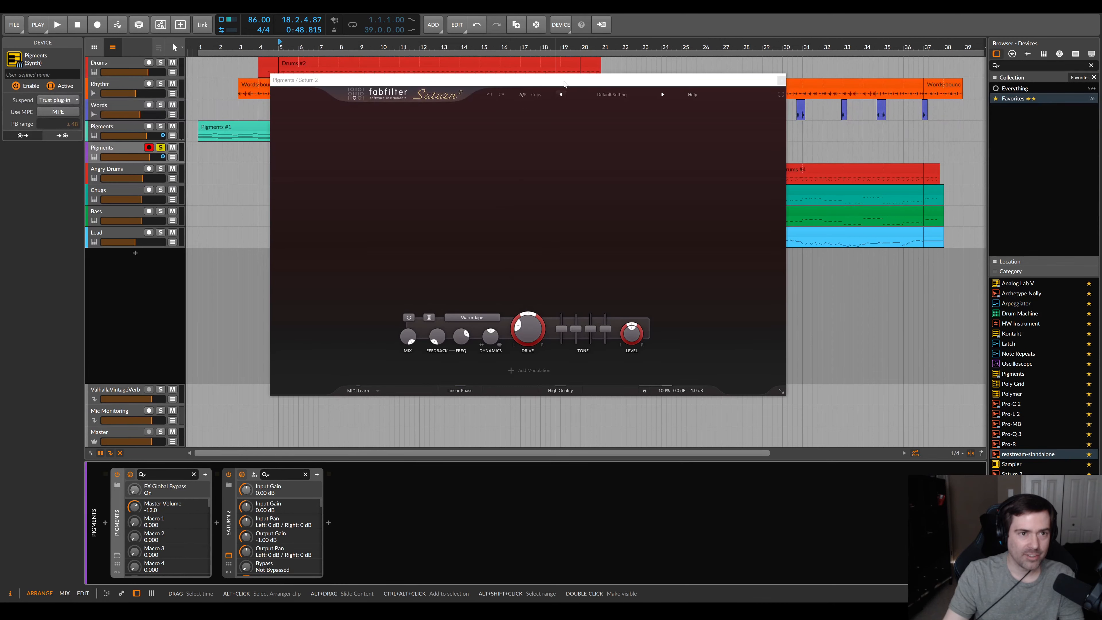
left_click_drag(554, 81, 545, 233)
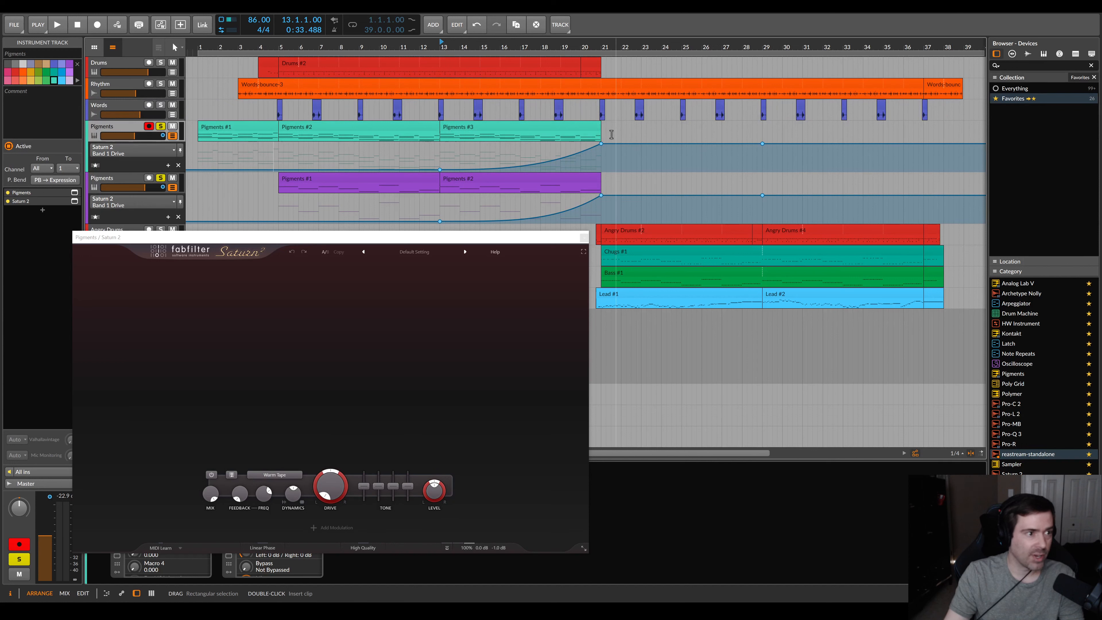
key("space")
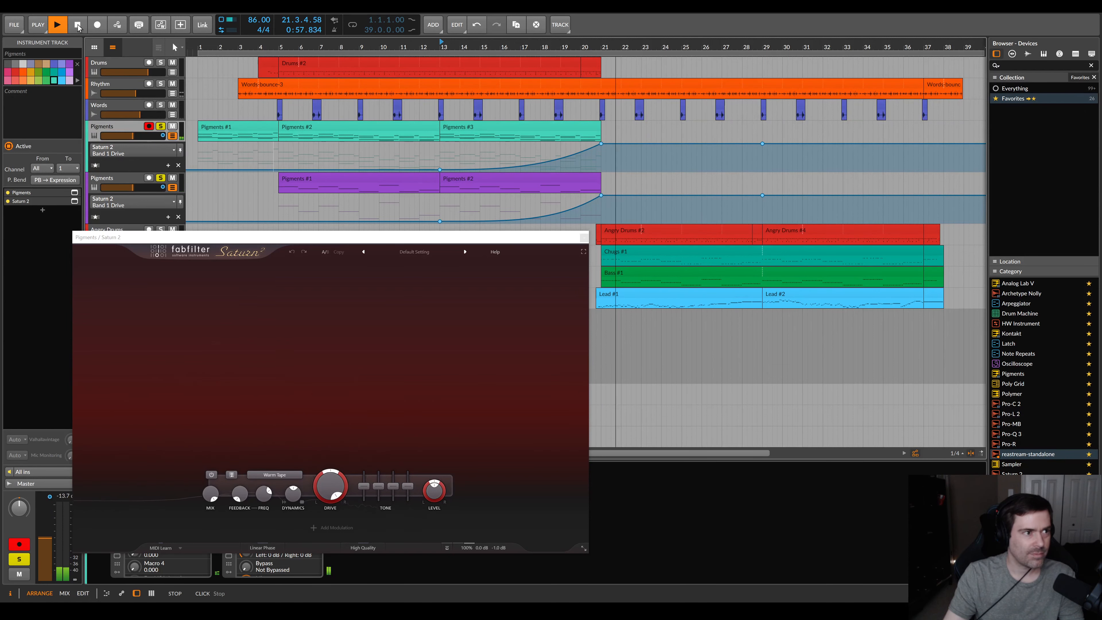
Close Saturn 2 with playback stopped and examine the looped sample waveform in the Chugs track's Sampler
key("space")
left_click(584, 238)
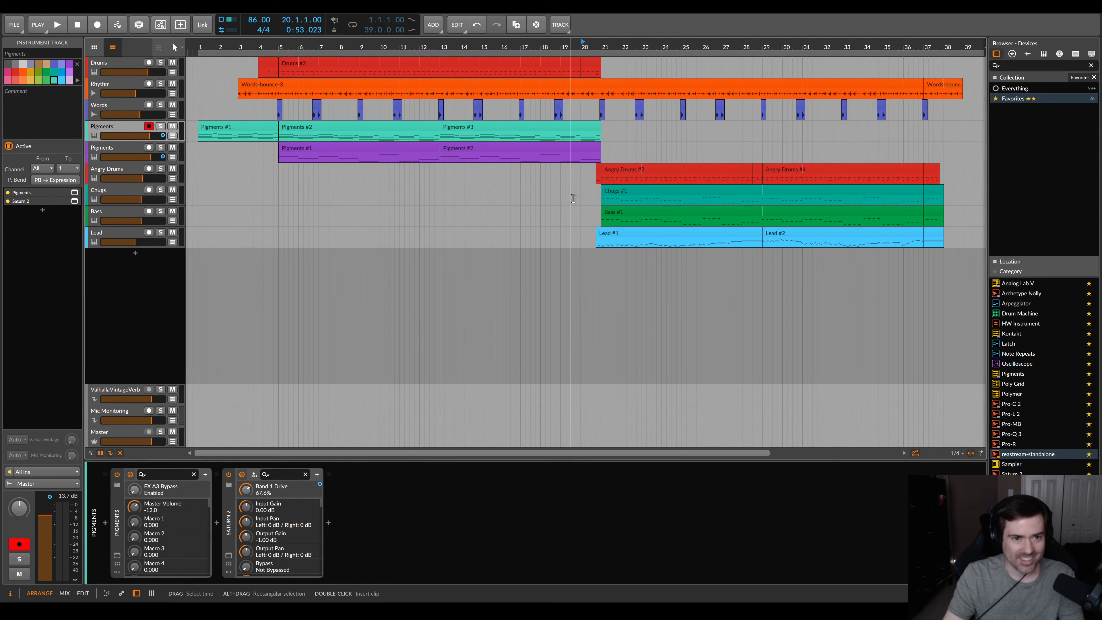
left_click(120, 186)
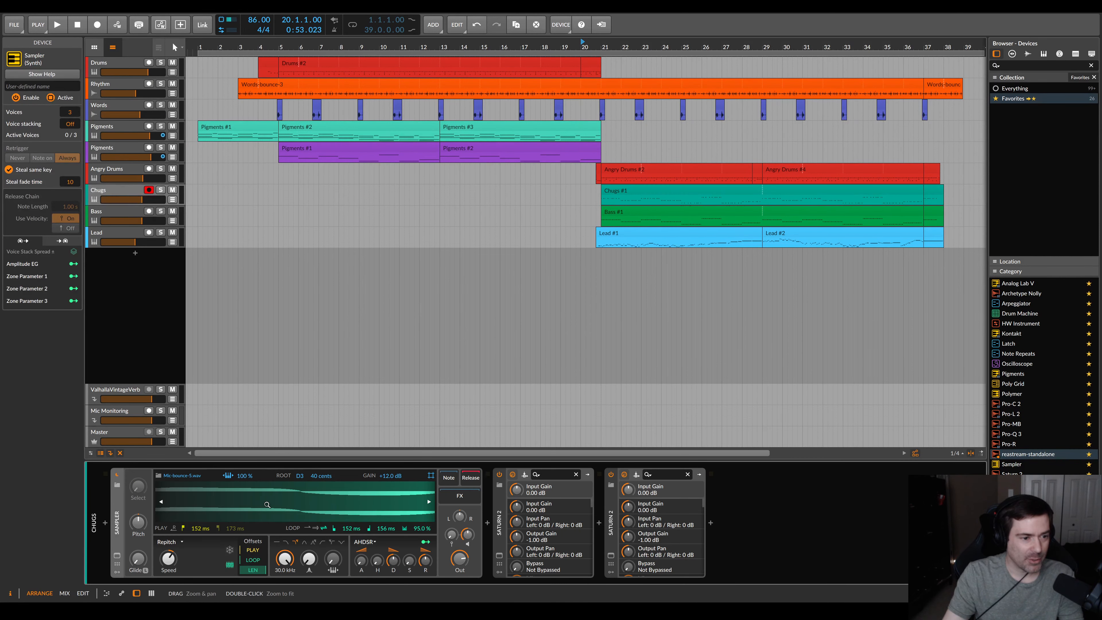
scroll(275, 506, "down", 4)
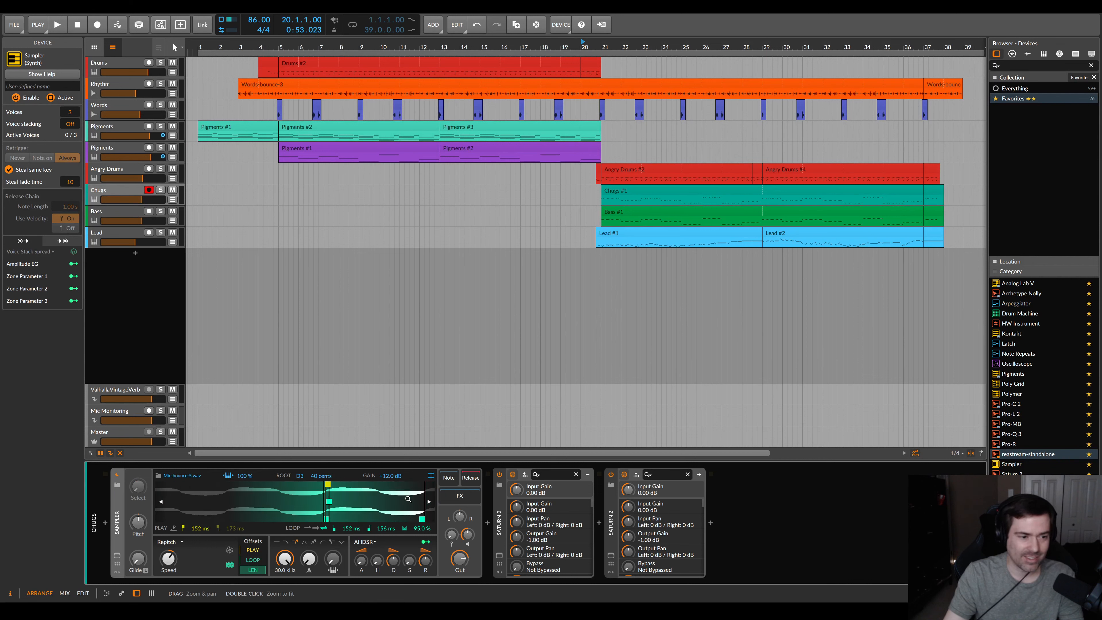
scroll(408, 498, "down", 1)
left_click_drag(423, 500, 373, 499)
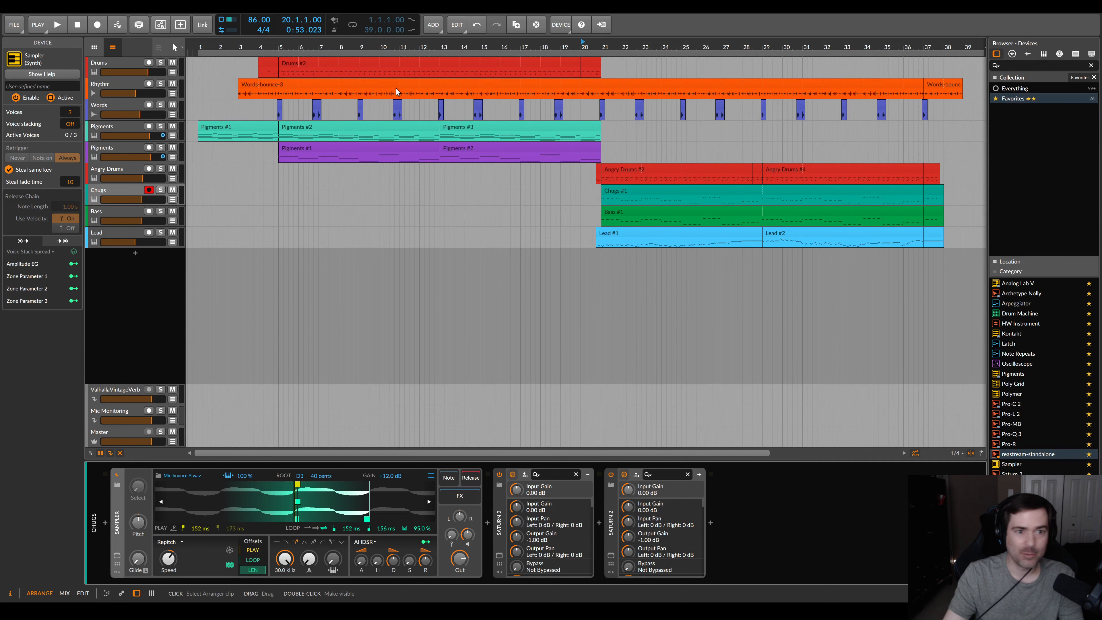
Play the full arrangement from bar 20 while viewing the notes of the Lead #1 and Lead #2 clips
key("space")
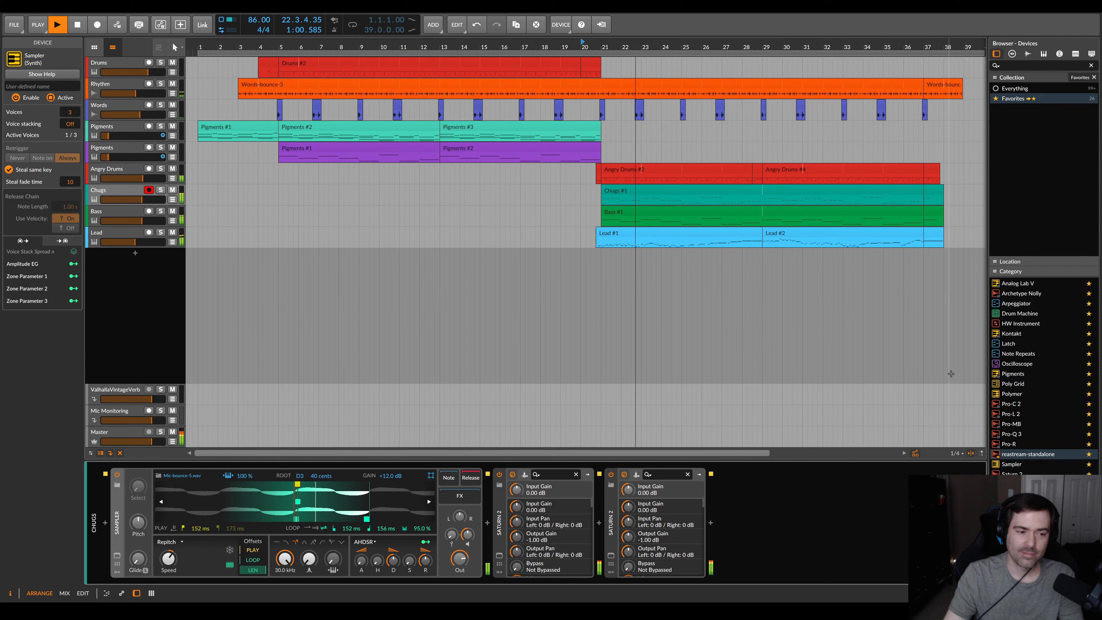
double_click(662, 236)
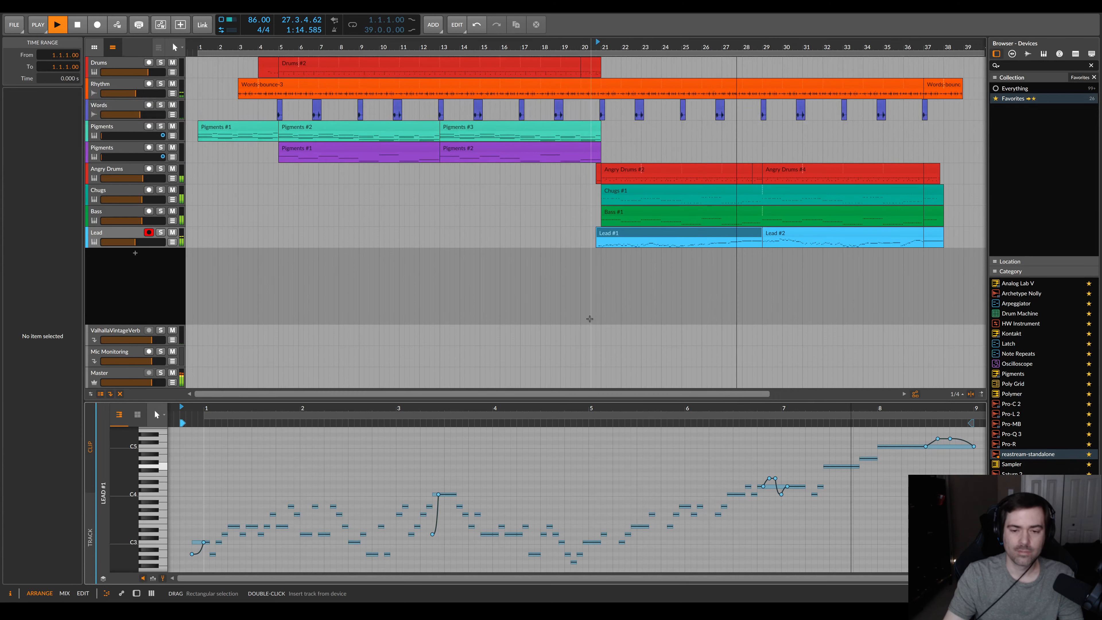
left_click(827, 228)
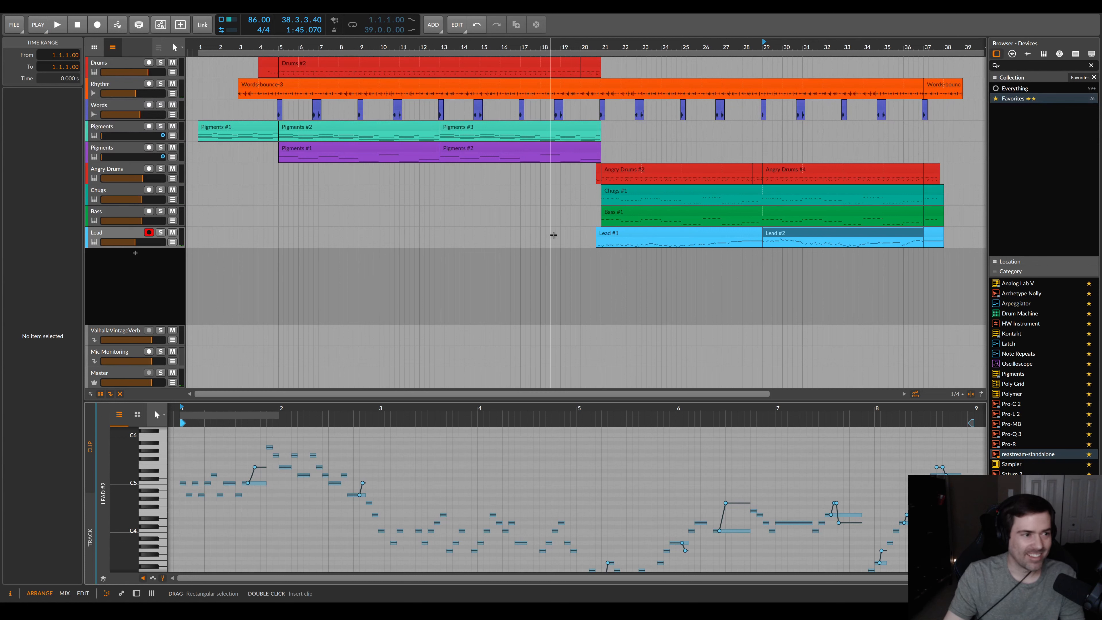
Select the Lead track and review the notes and pitch bends of the Lead #1 clip again
left_click(118, 233)
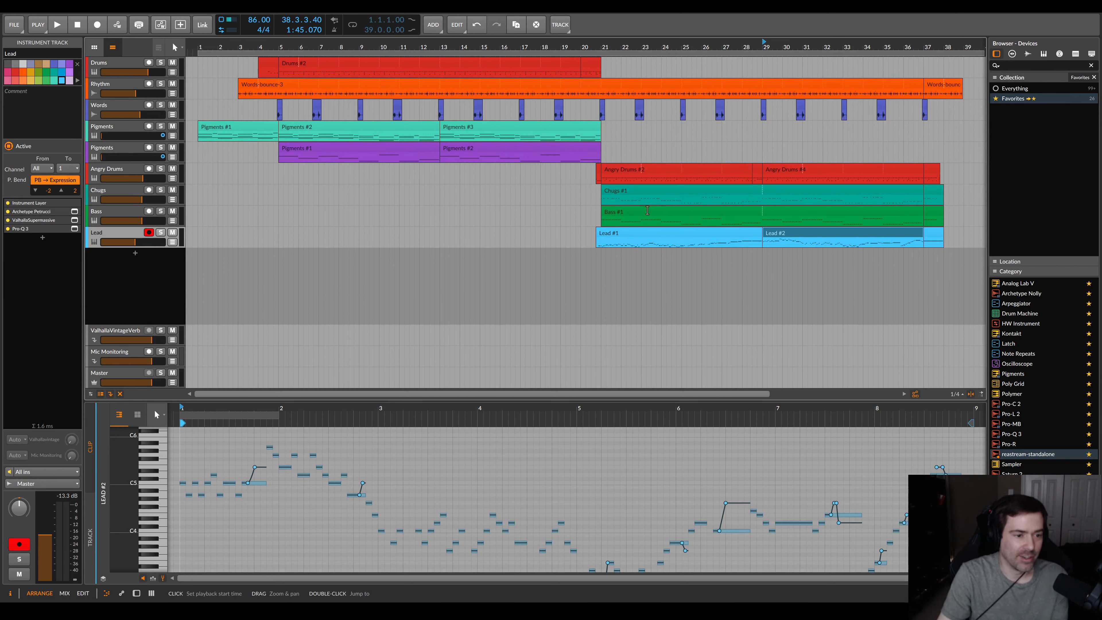
left_click(639, 233)
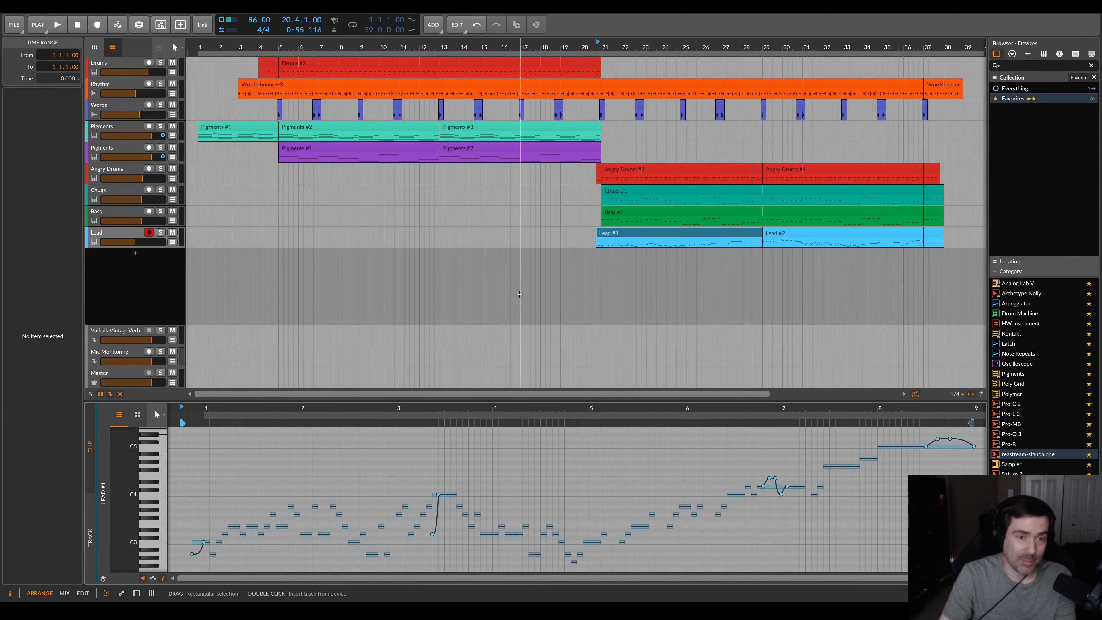
left_click(600, 271)
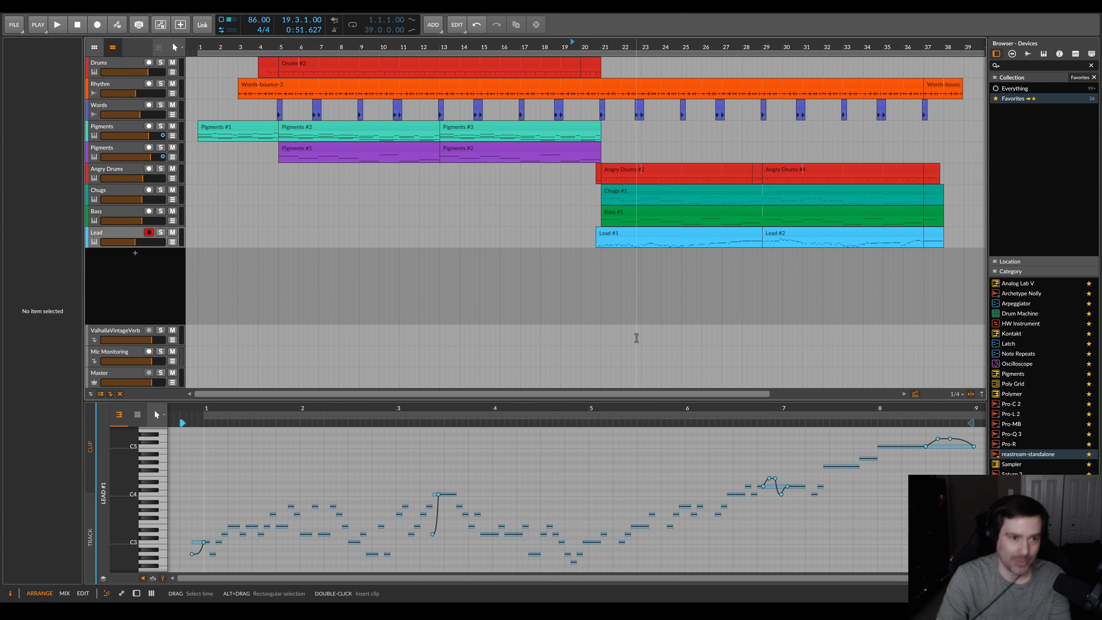
Open Saturn 2 on the Angry Drums track and play the soloed drums from bar 21
left_click(120, 169)
double_click(121, 169)
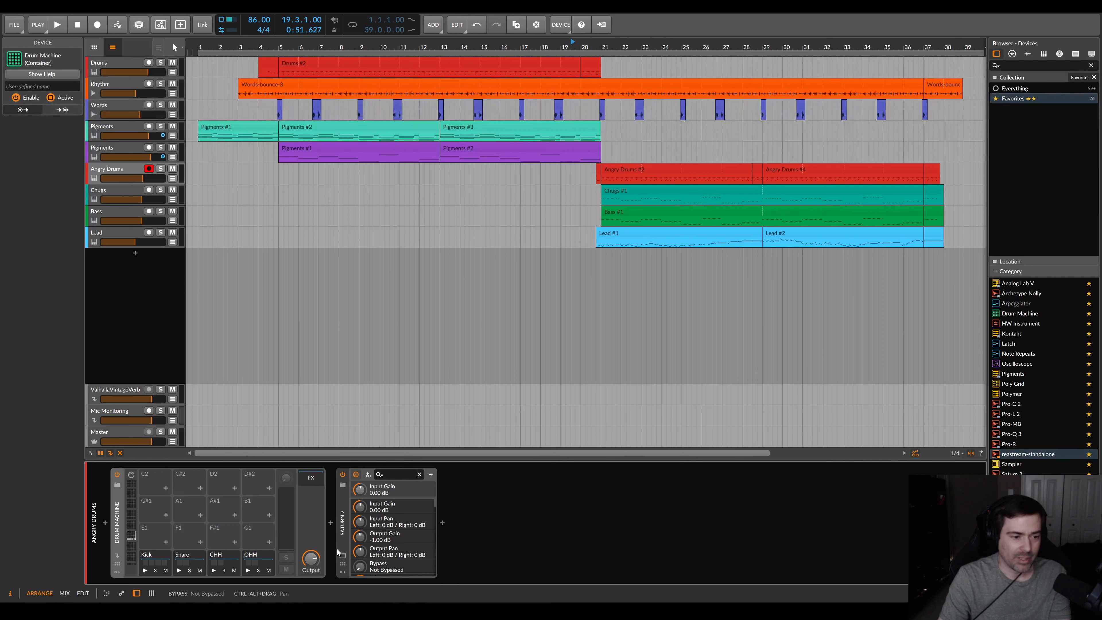
left_click(344, 556)
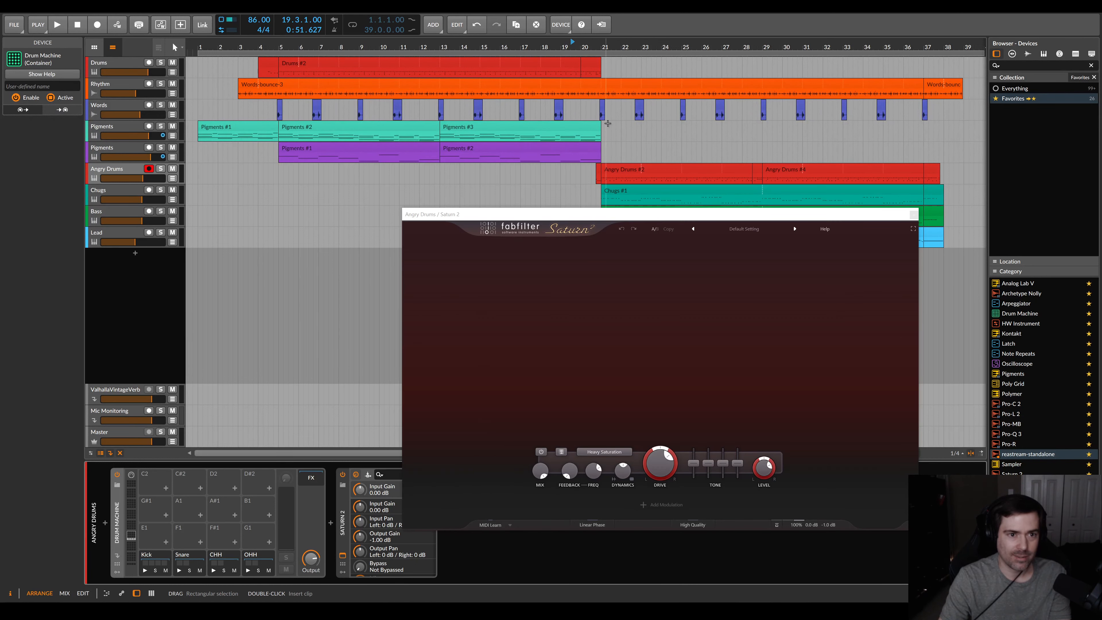
left_click(615, 169)
key("space")
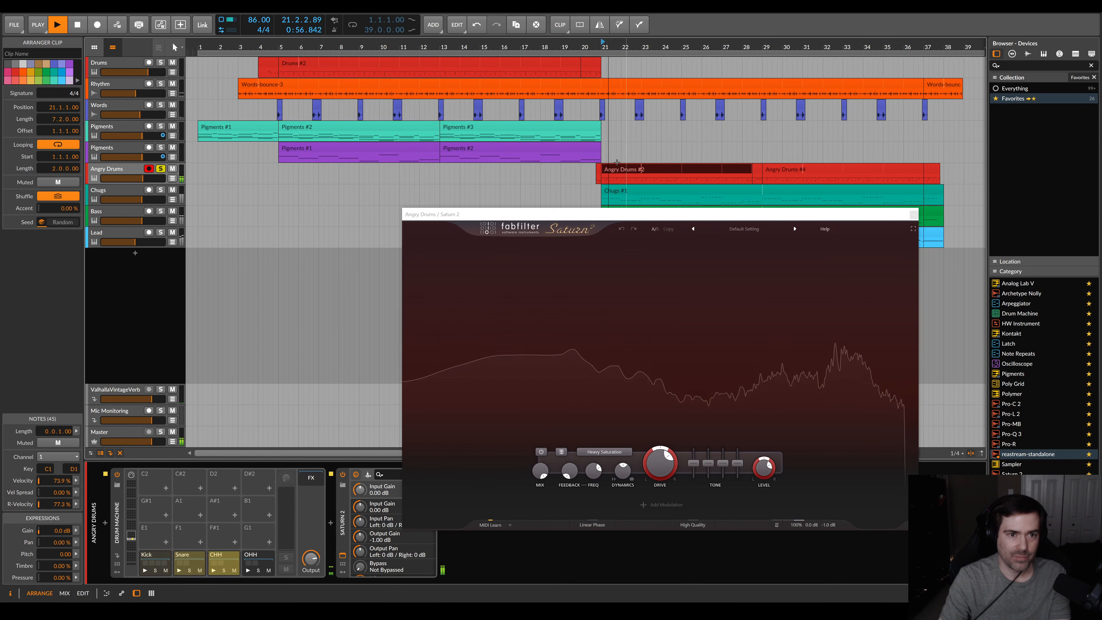
View the drum pattern of the Angry Drums #2 clip, then close Saturn 2 and stop playback
double_click(618, 169)
left_click_drag(615, 213, 556, 264)
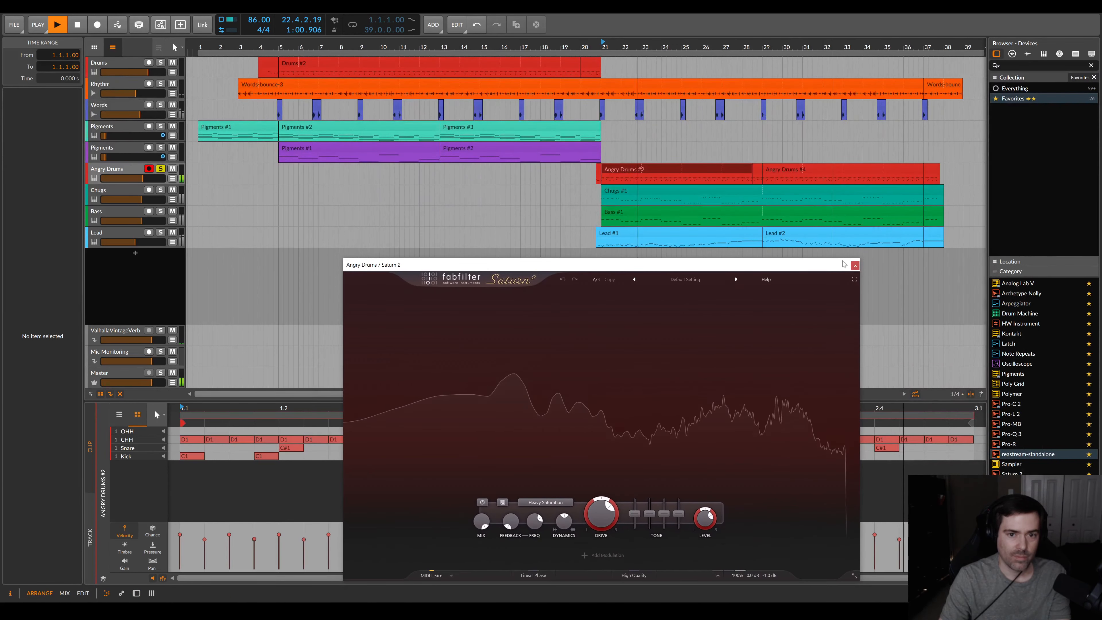
left_click(855, 265)
key("space")
Play the soloed Chugs track from bar 21 and show its device chain
left_click(606, 191)
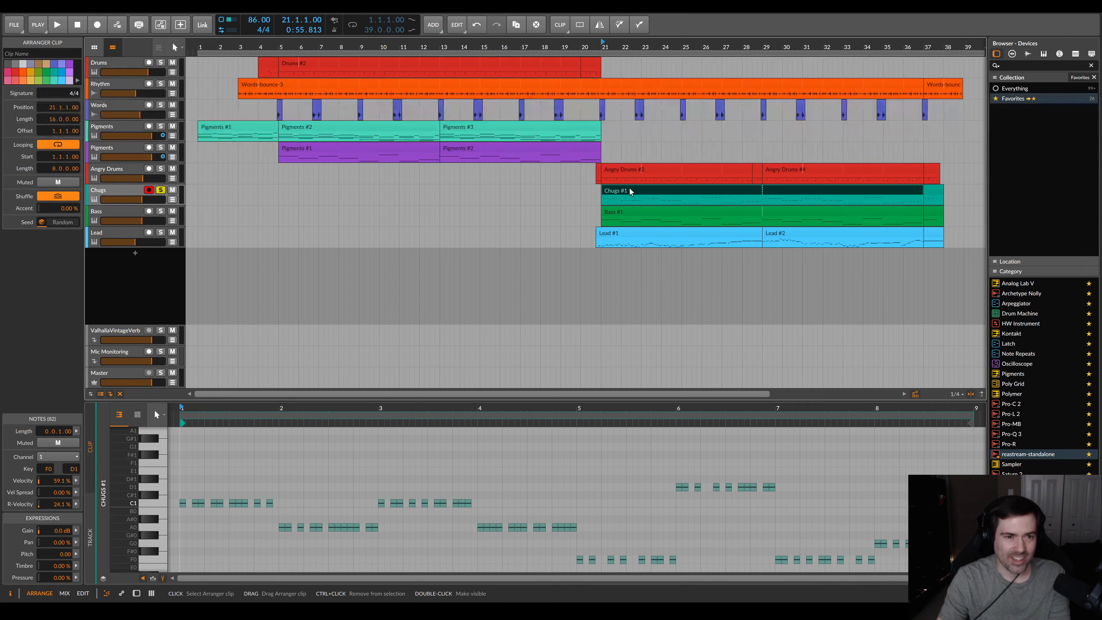
key("space")
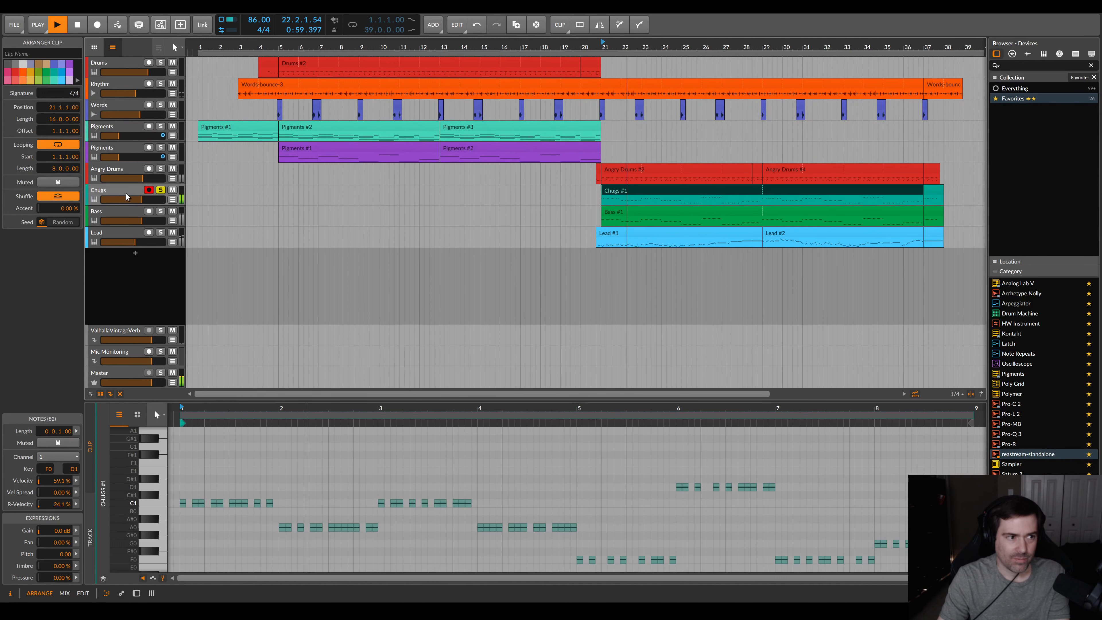
key("d")
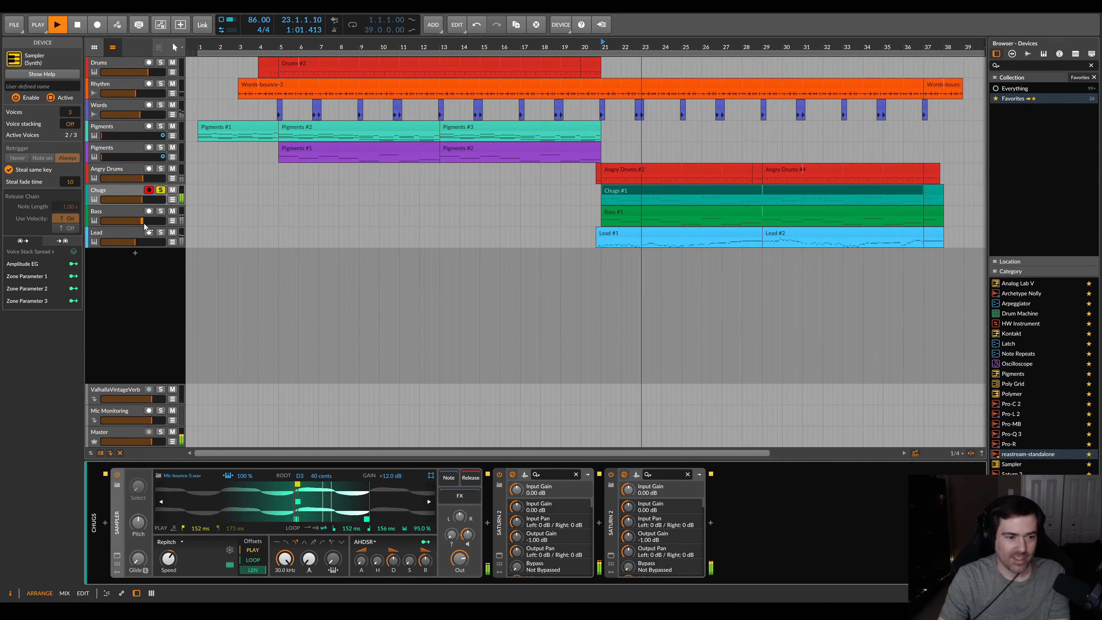
key("space")
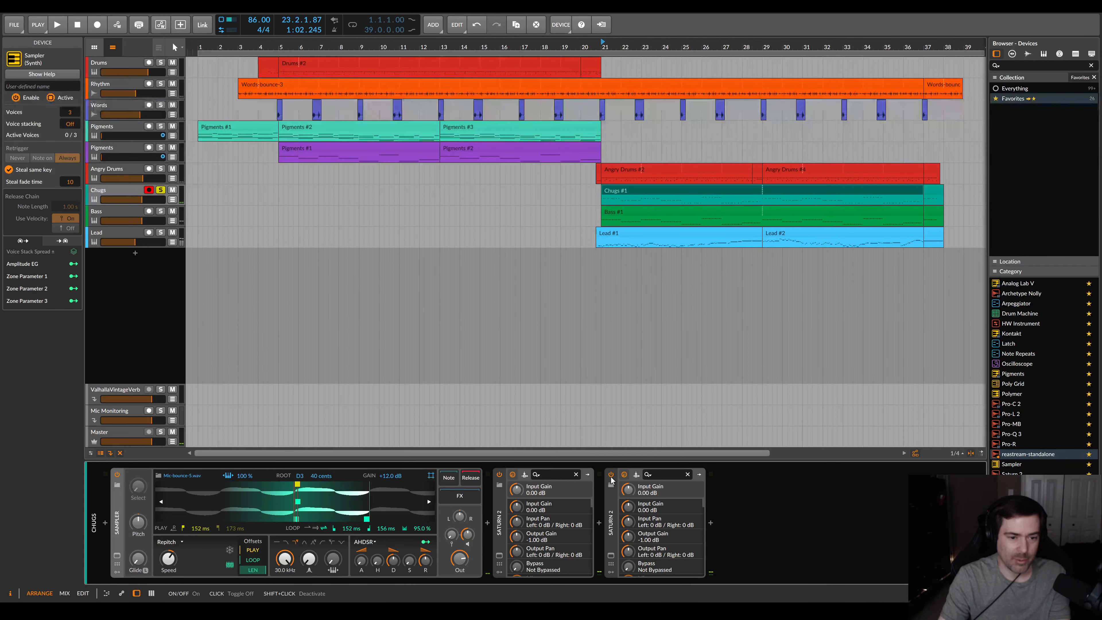
Play the soloed Chugs track with both Saturn 2 devices bypassed and compare it with the first one re-enabled
left_click(611, 476)
left_click(500, 475)
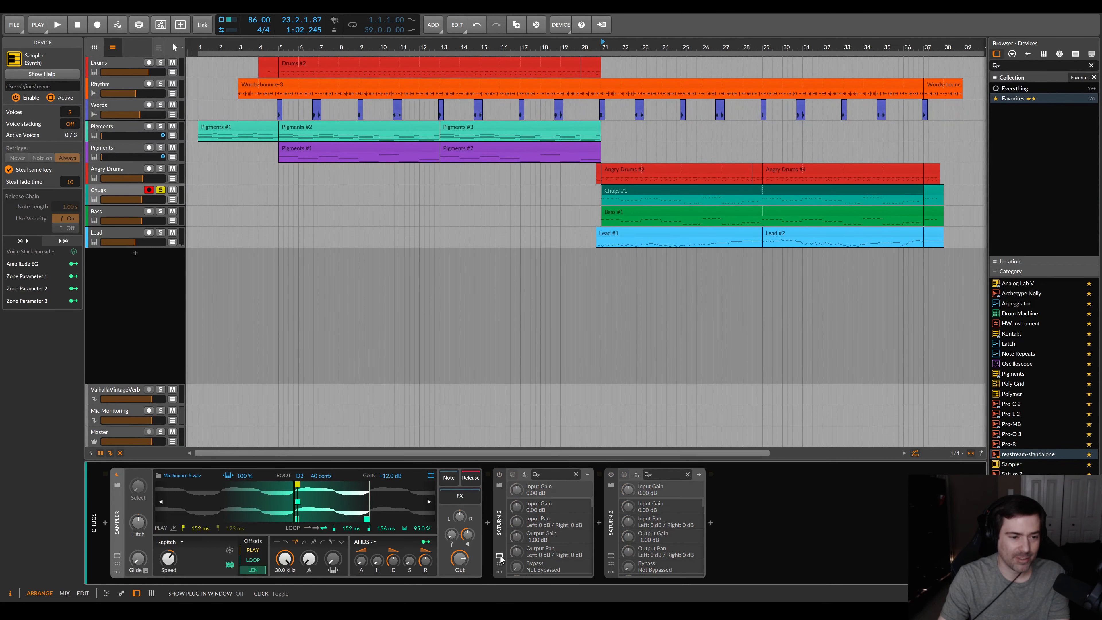
left_click(500, 557)
key("space")
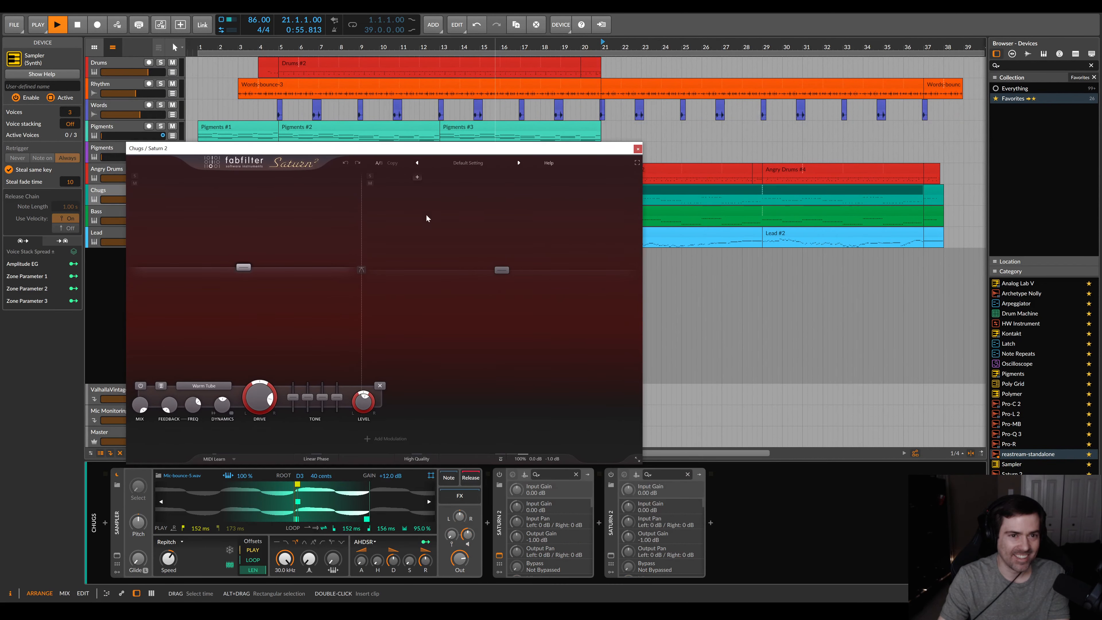
left_click_drag(521, 151, 628, 134)
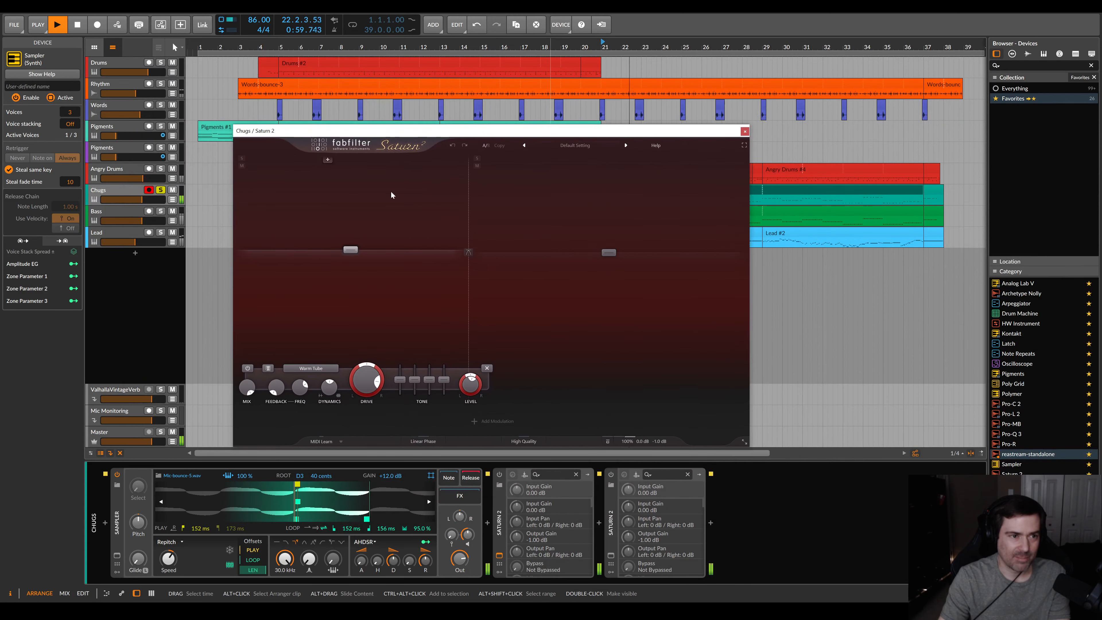
left_click(499, 475)
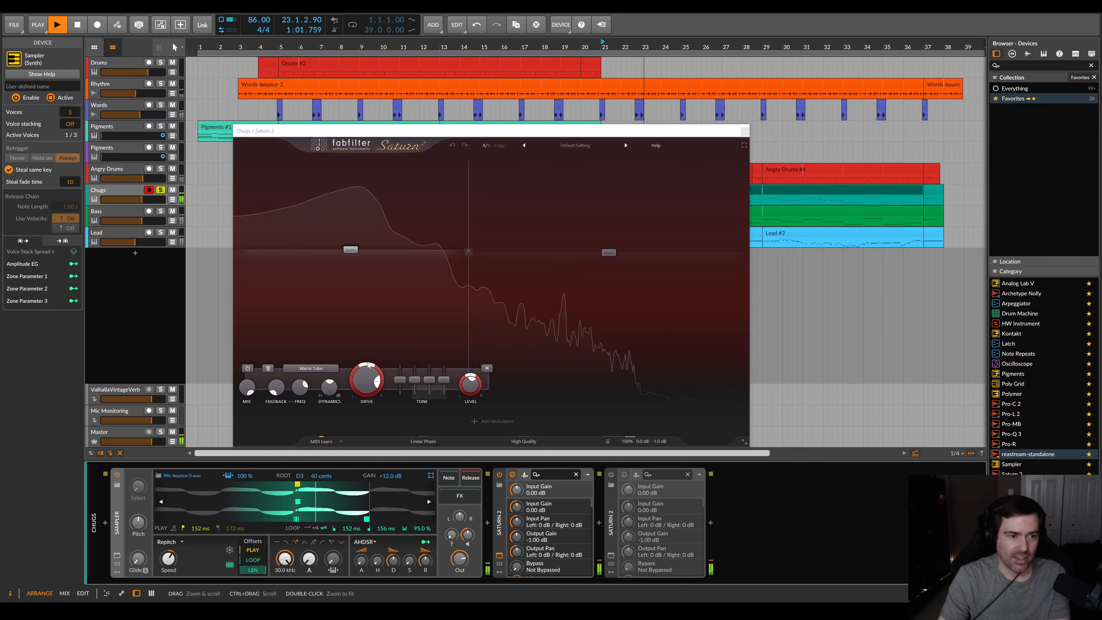
left_click(745, 132)
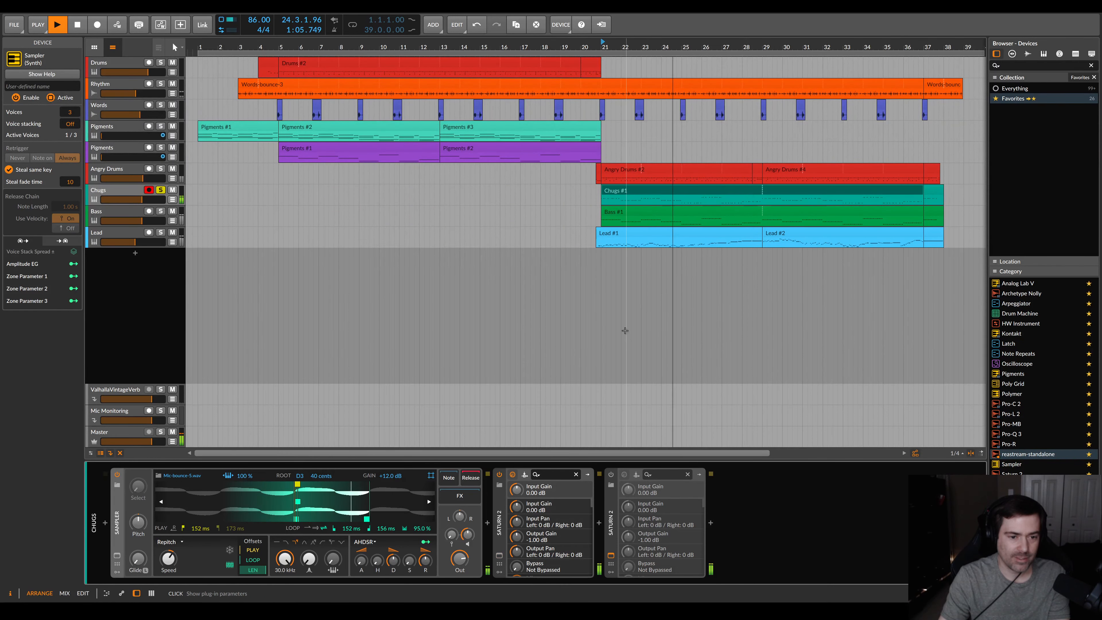
Open the second Saturn 2 on the Chugs track, re-enable it during playback, and close its window
left_click_drag(1101, 106, 335, 103)
left_click(611, 475)
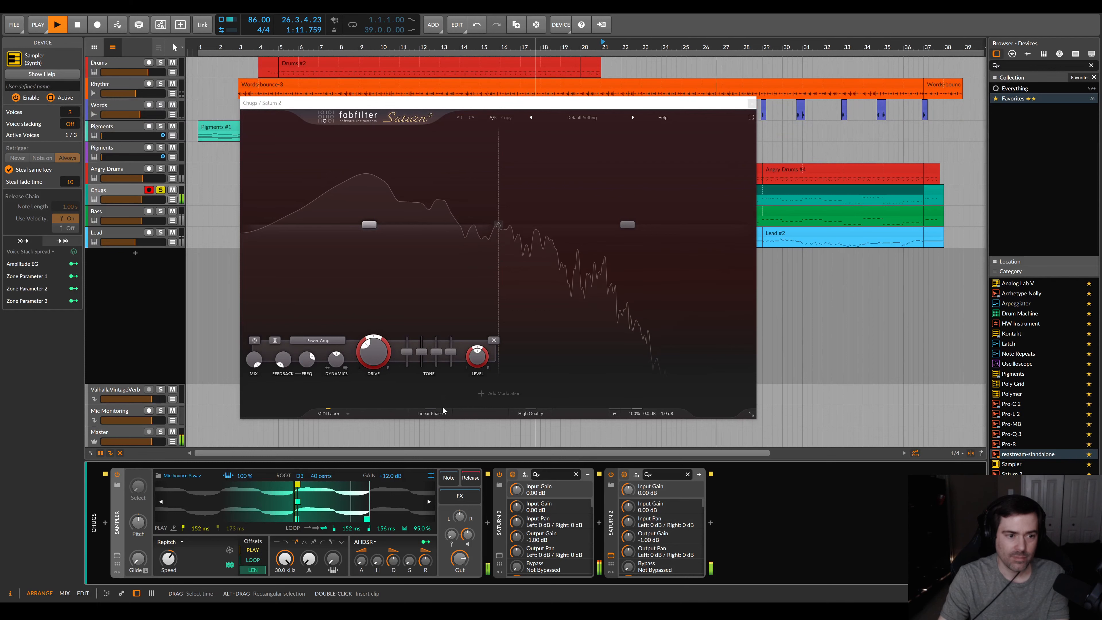
left_click_drag(529, 105, 454, 90)
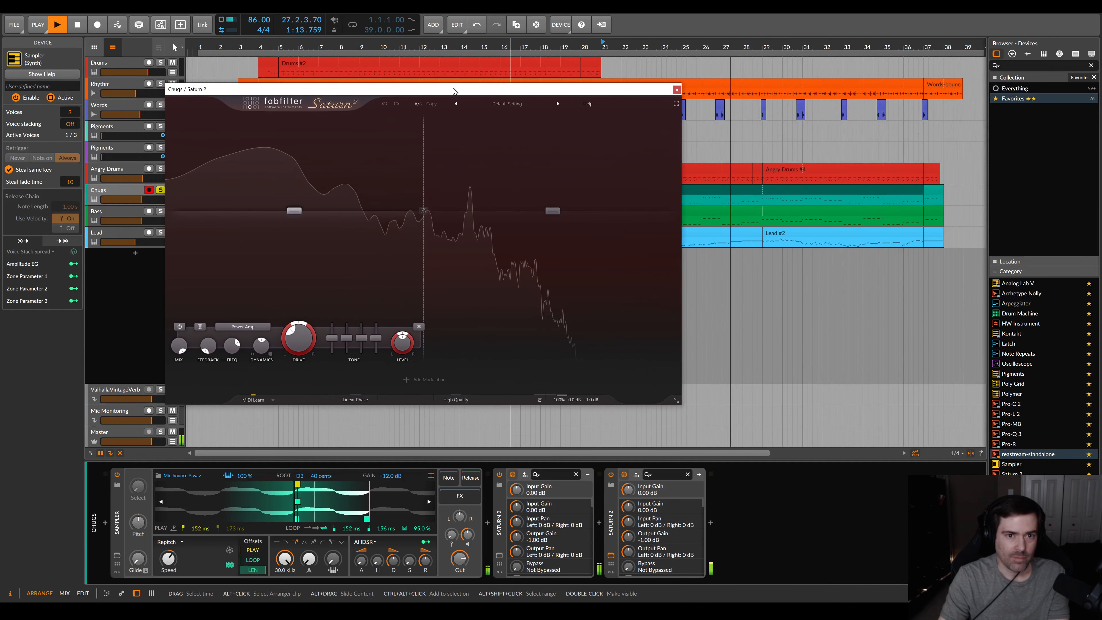
left_click(677, 89)
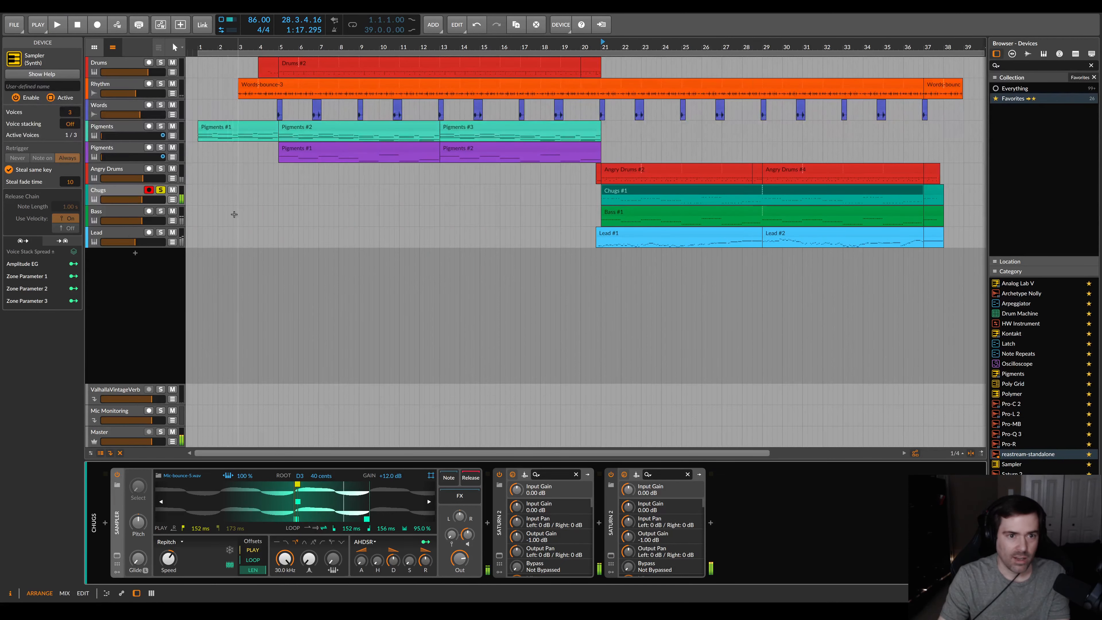
Play the soloed Bass track from bar 21, examining its Sampler waveform and comparing the sound with Multi-note bypassed
left_click(610, 213)
key("space")
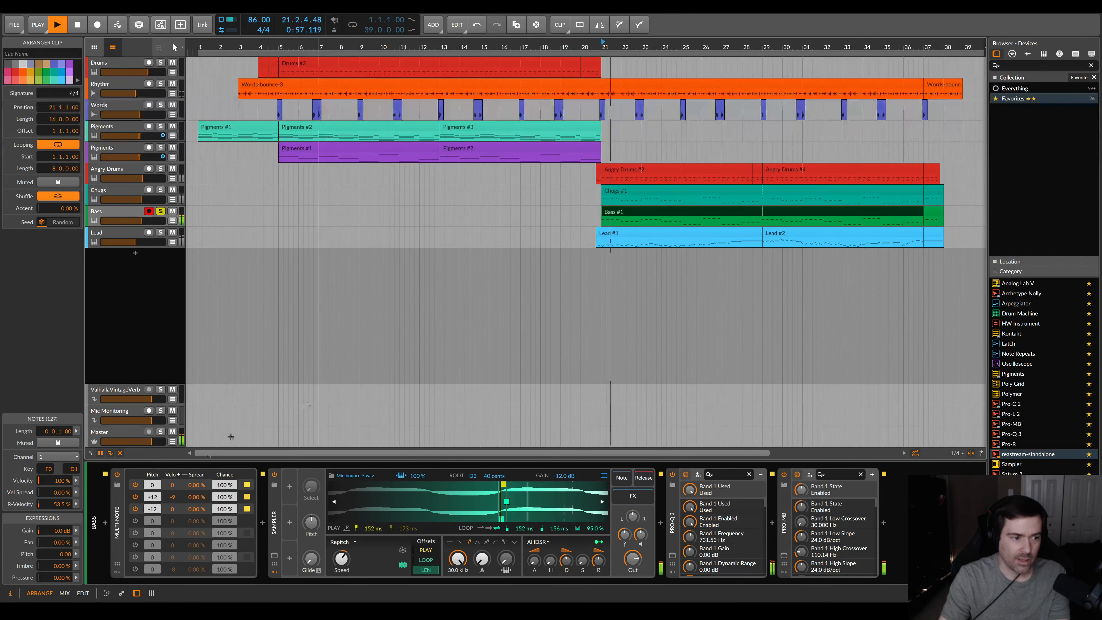
left_click_drag(558, 504, 439, 503)
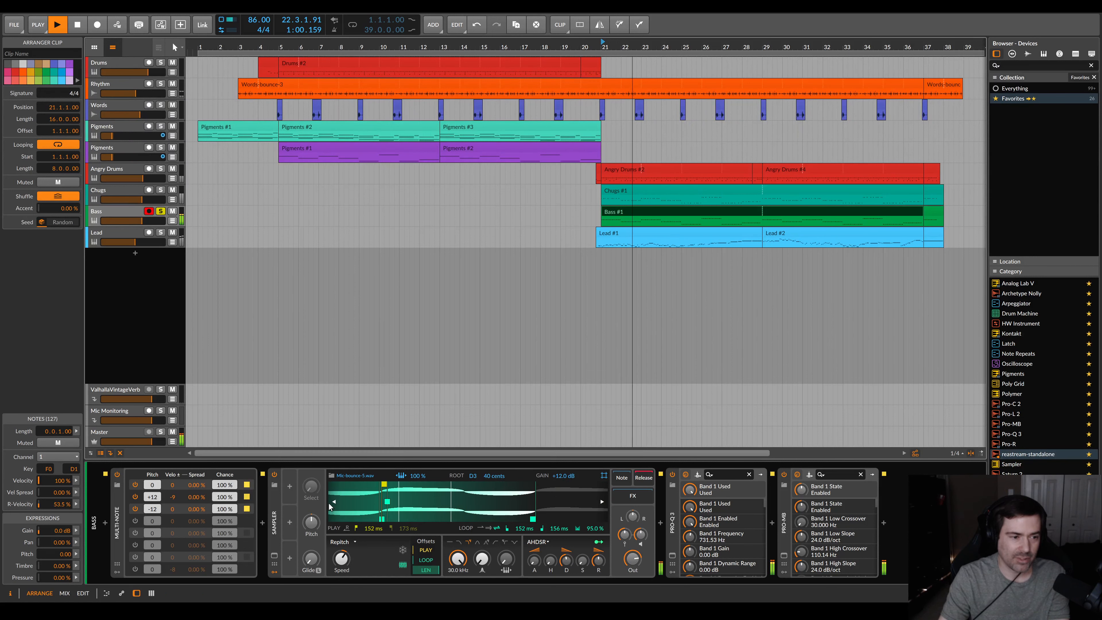
left_click(117, 474)
left_click(117, 474)
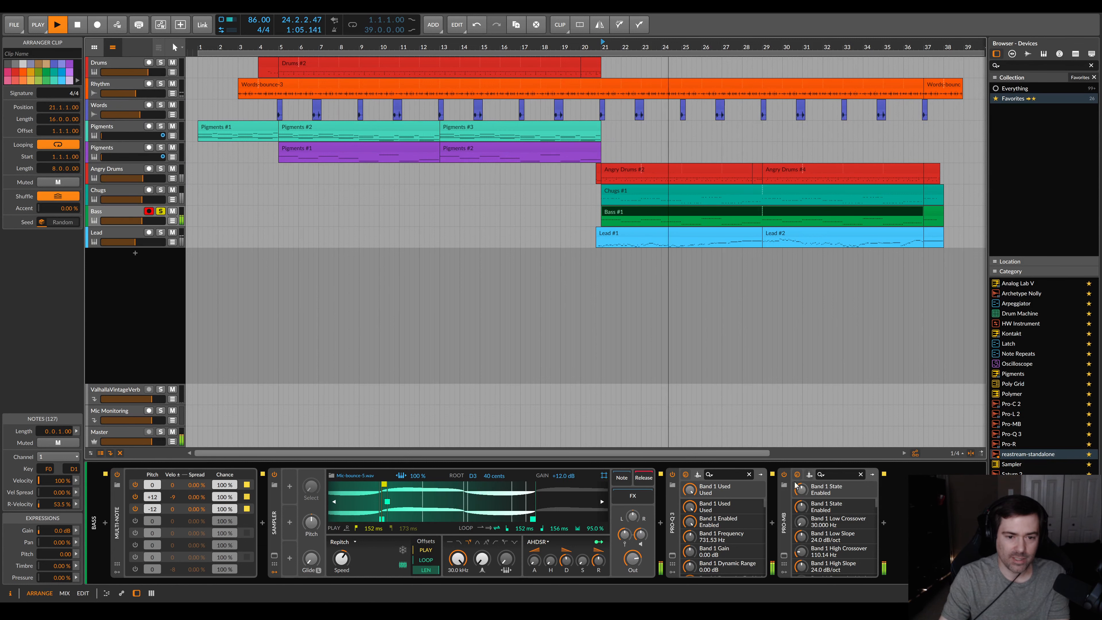
Bypass Pro-MB on the Bass track, examine the Pro-Q 3 curve during playback, and close the equalizer window
left_click(783, 475)
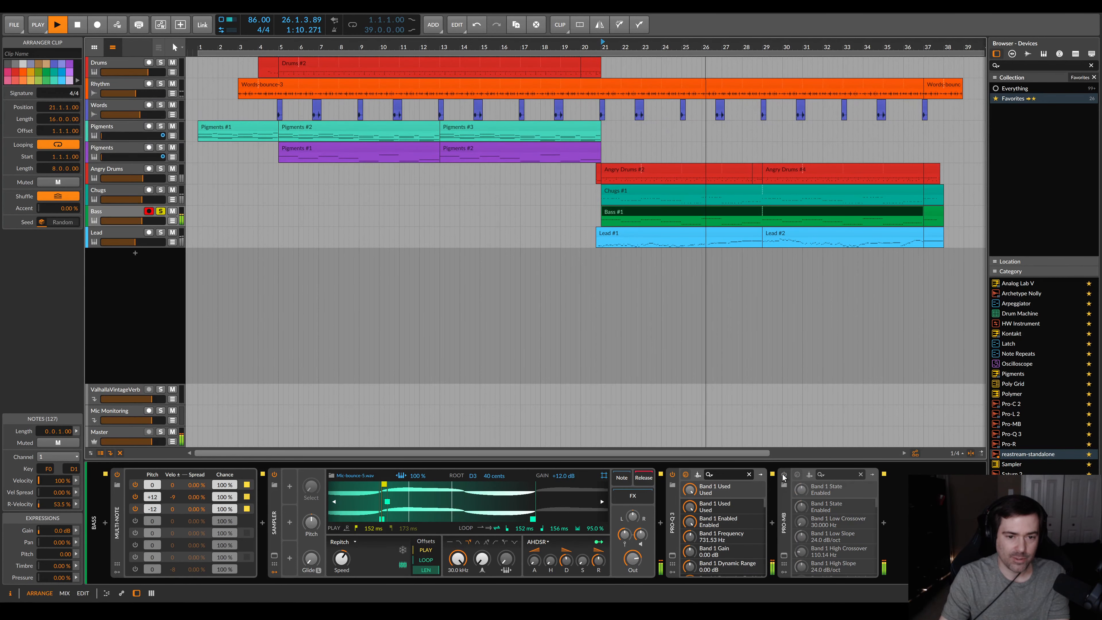
left_click(672, 556)
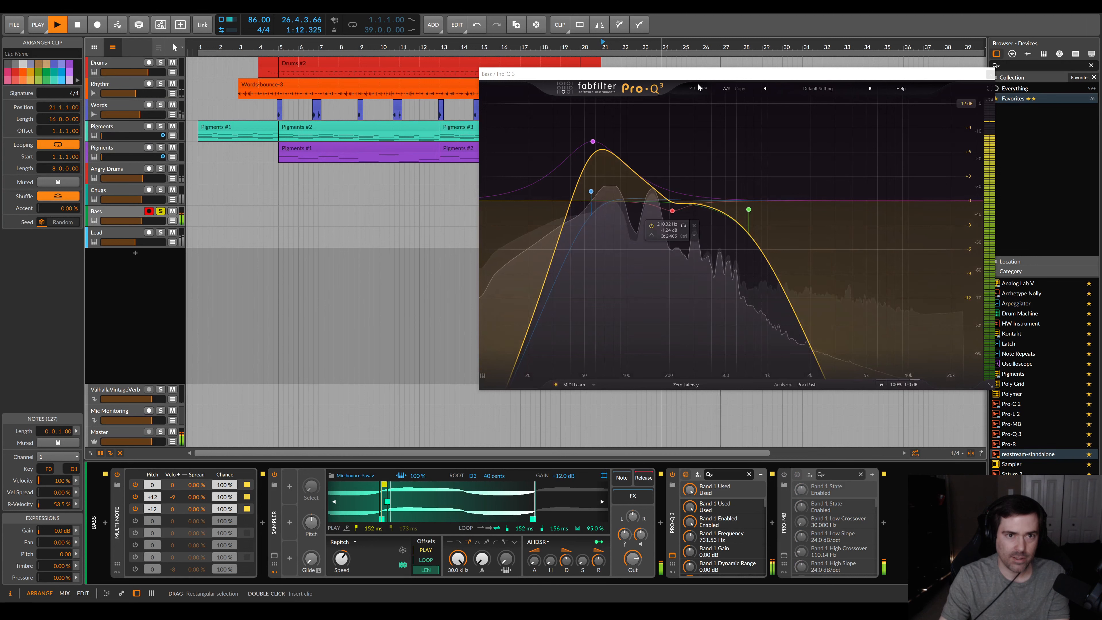
left_click_drag(694, 74, 479, 76)
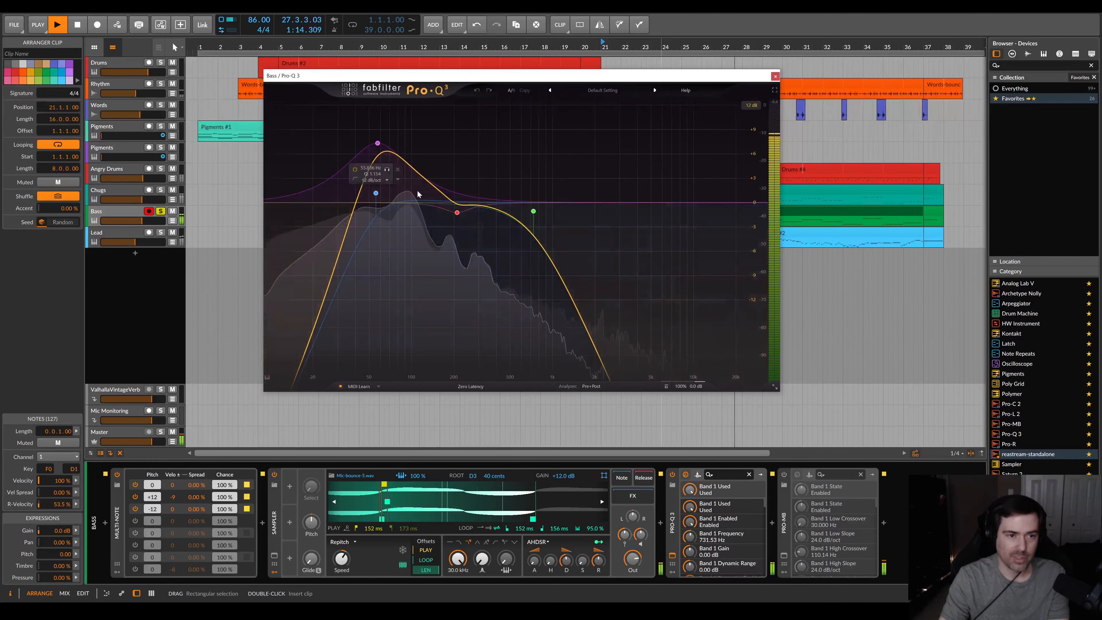
left_click(776, 76)
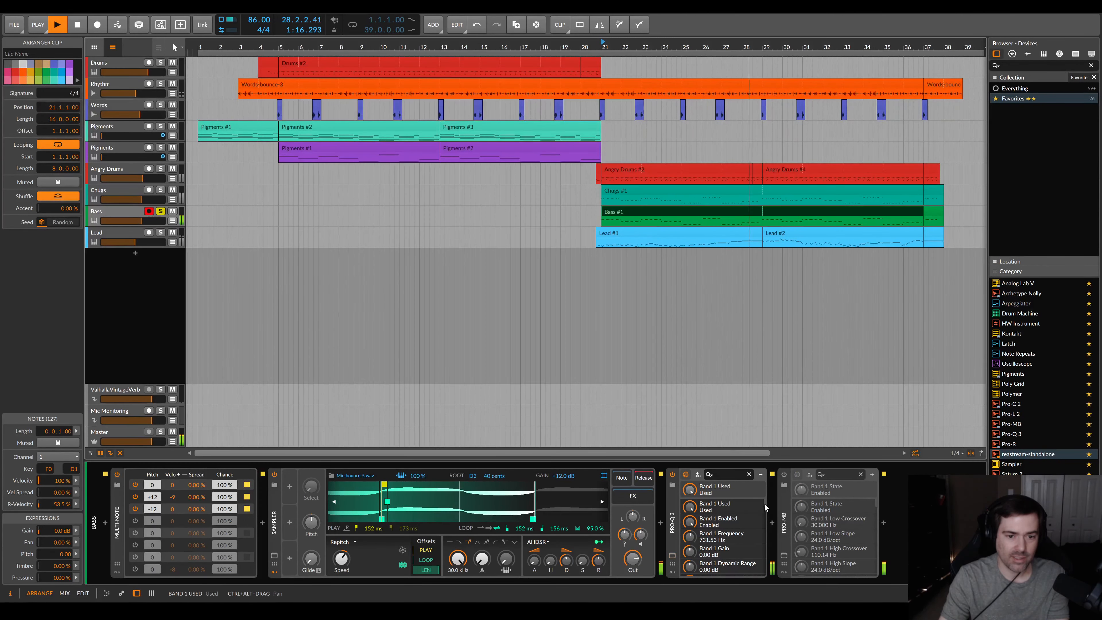
Open Pro-MB on the Bass track and re-enable it during playback to compare its low-band compression
left_click(784, 555)
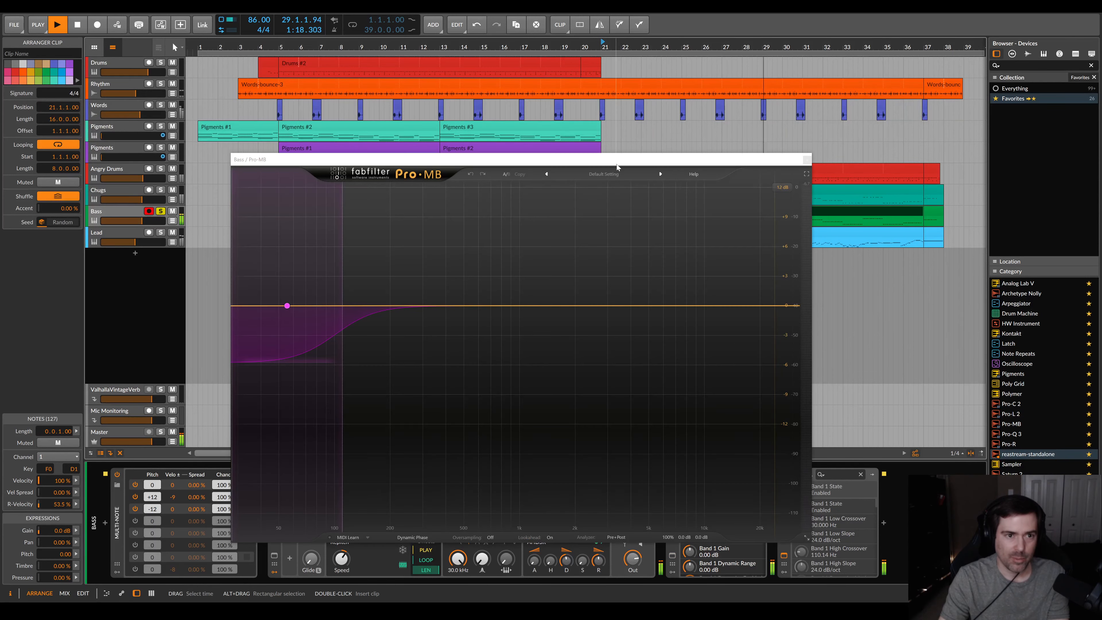
left_click_drag(617, 167, 644, 44)
left_click(785, 475)
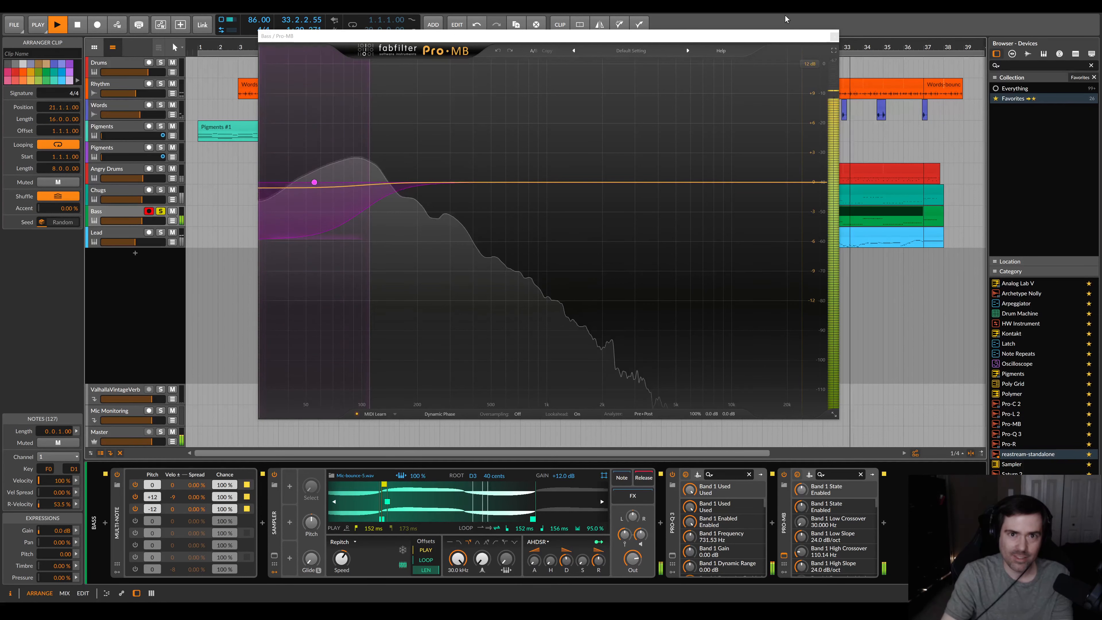
Close the Bass track's Pro-MB window and stop playback
left_click(834, 36)
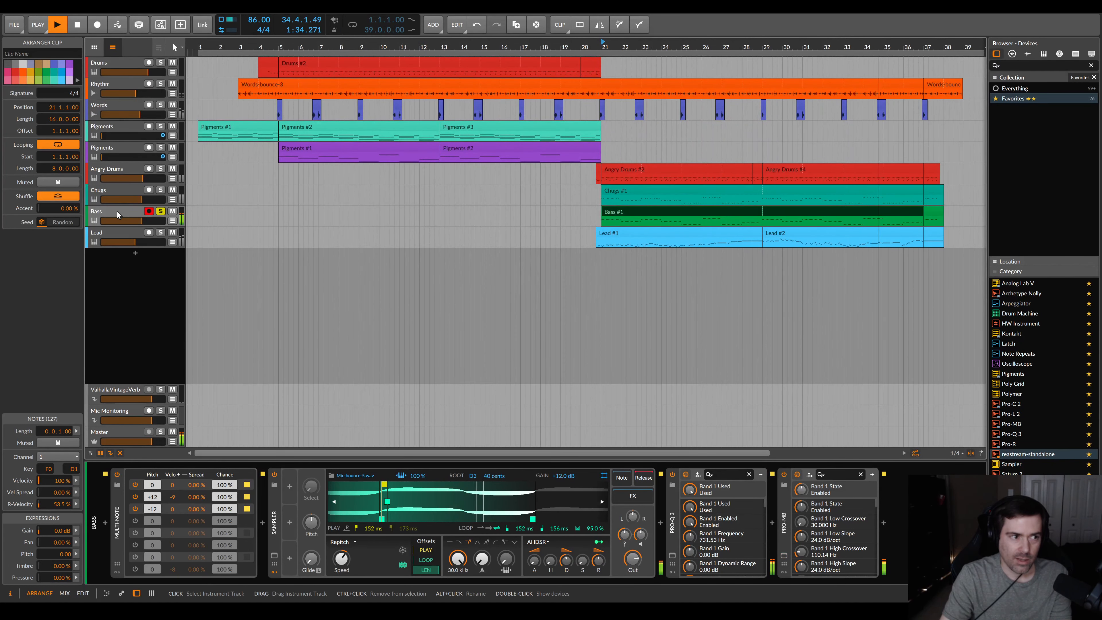
left_click(78, 23)
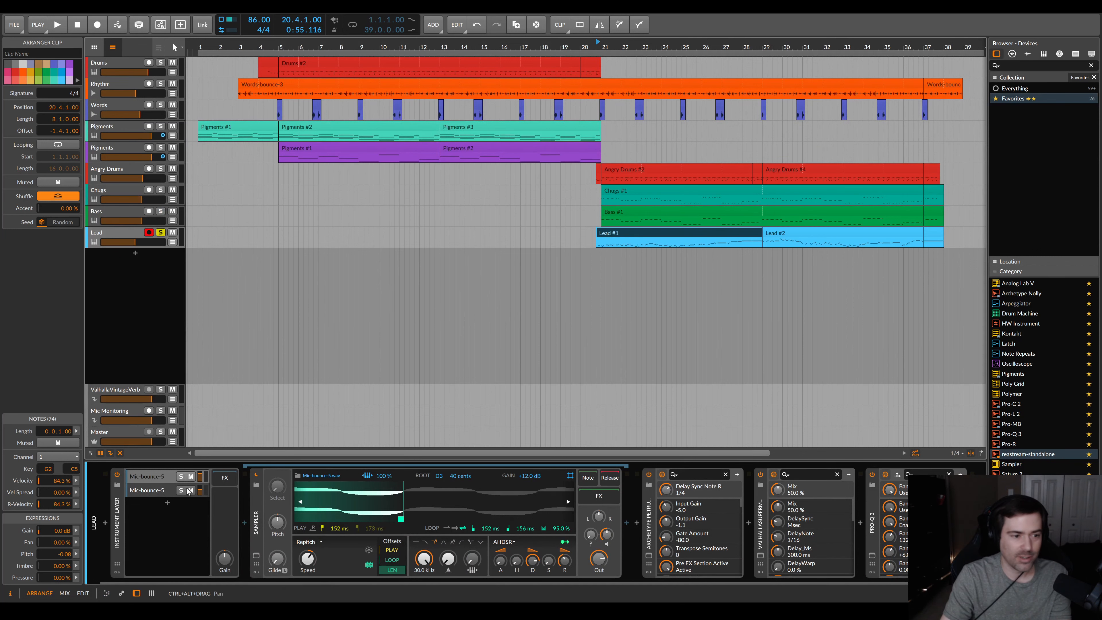
Inspect the Samplers in the Lead track's two Instrument Layer layers, including the second layer's Note Transpose, and collapse the layer view
scroll(376, 505, "up", 3)
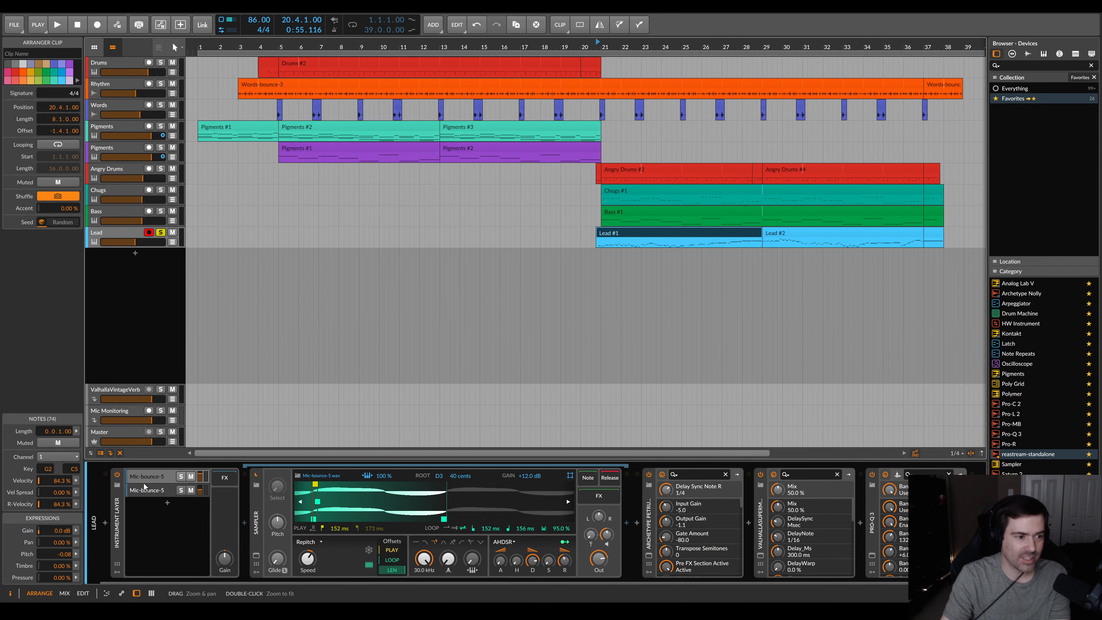
left_click(151, 492)
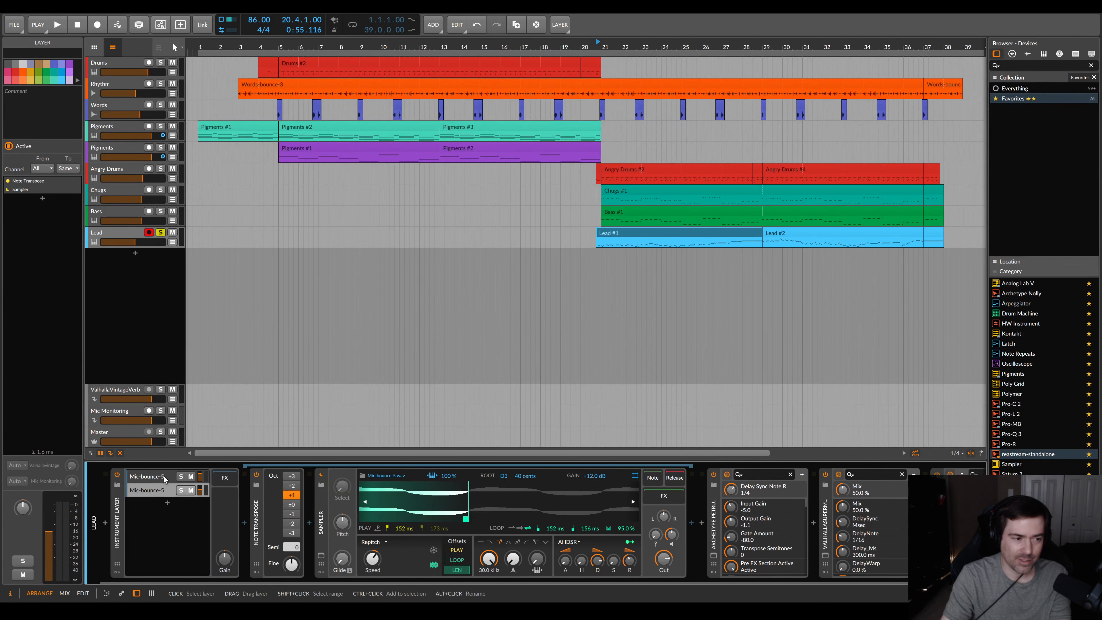
key("Delete")
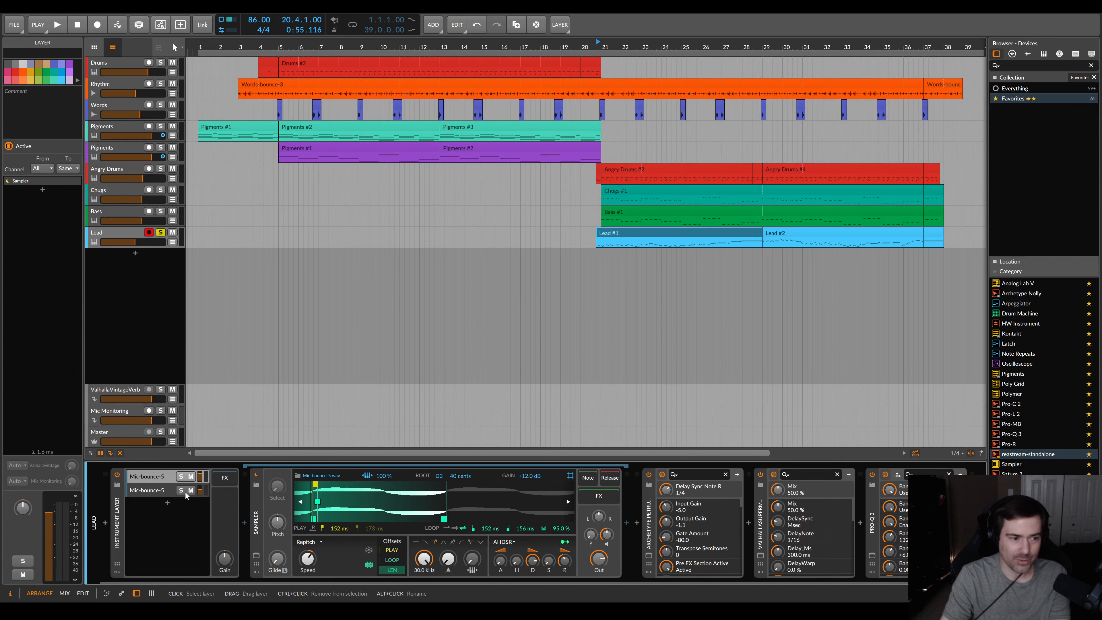
left_click(162, 478)
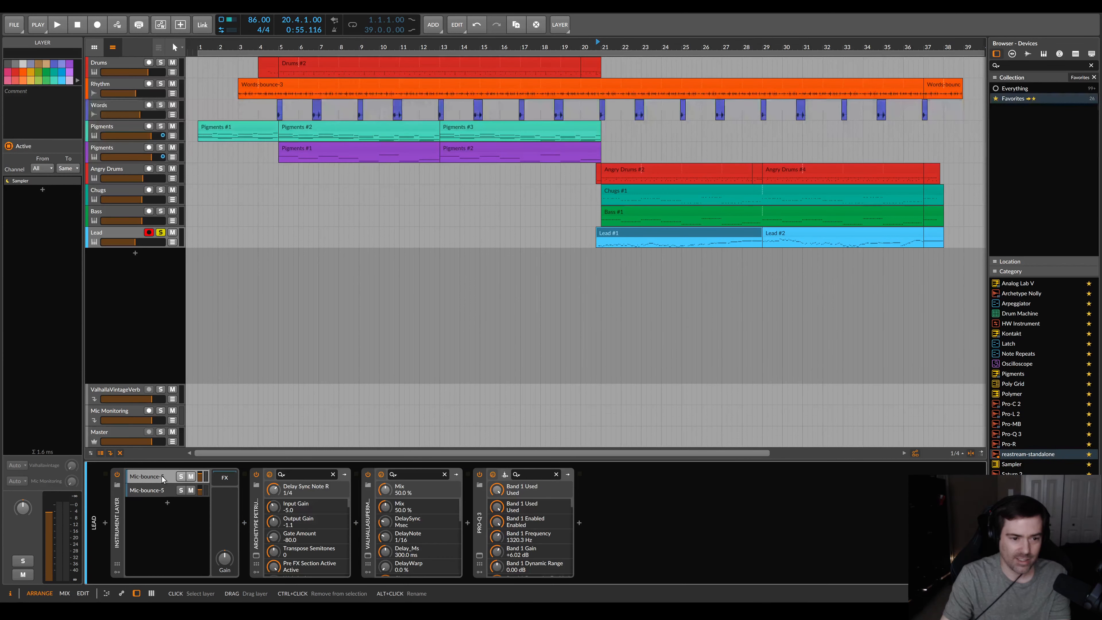
Bypass Archetype Petrucci, ValhallaSupermassive and Pro-Q 3 on the Lead track and play the dry sound from about bar 21
left_click(255, 476)
left_click(381, 474)
left_click(493, 474)
left_click(613, 235)
left_click(604, 233)
key("space")
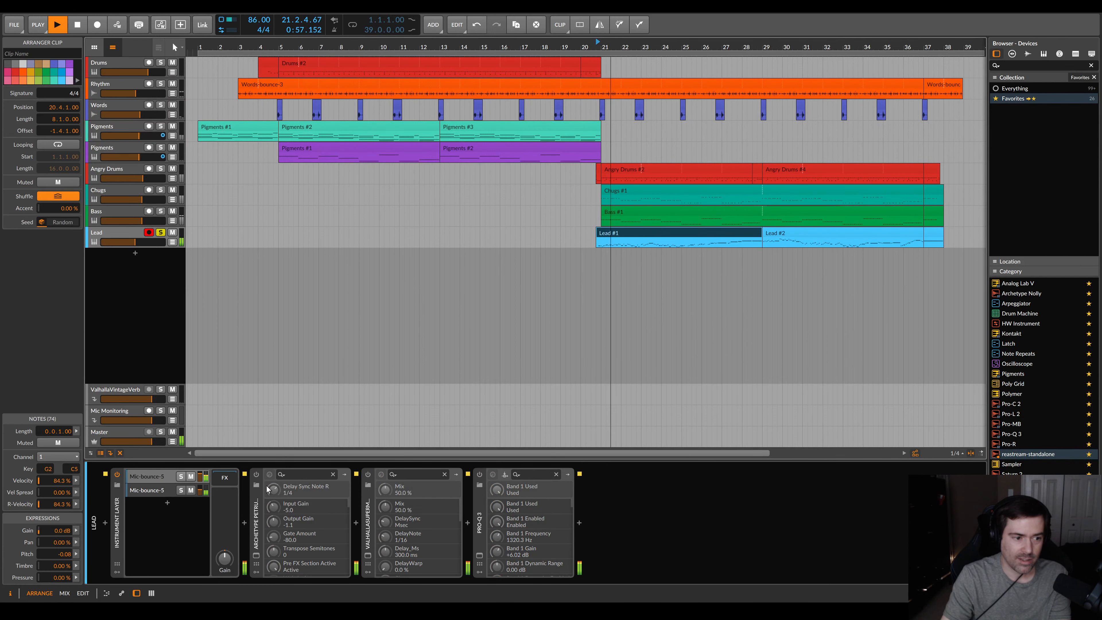
Open Archetype Petrucci on the Lead track, re-enable it during playback to hear the Phat Lead preset, and close its window
left_click(257, 556)
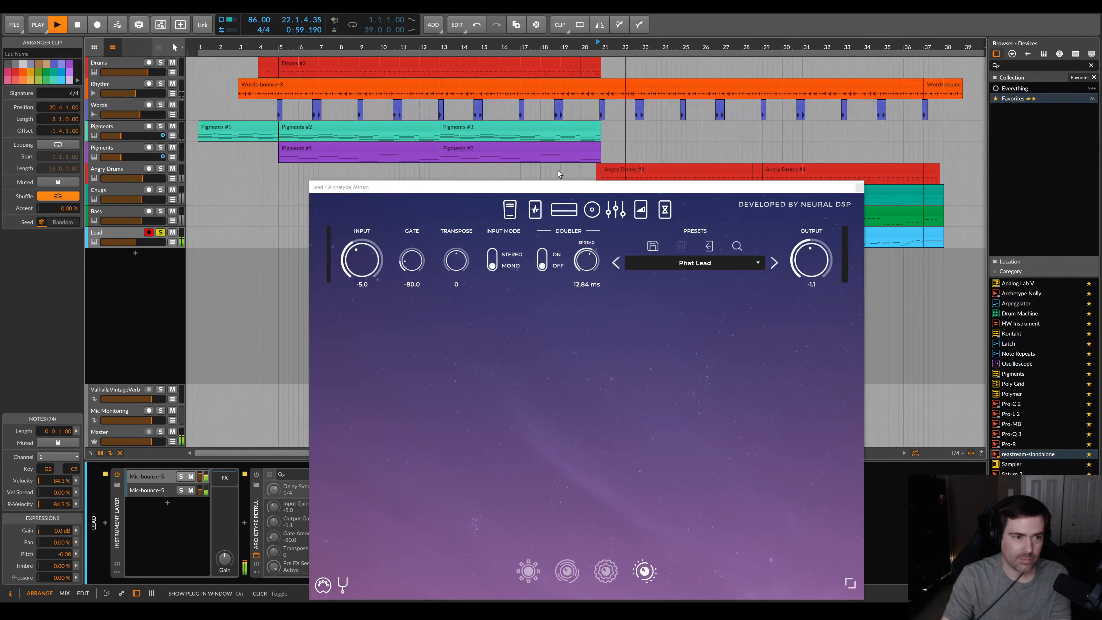
left_click_drag(560, 176, 415, 23)
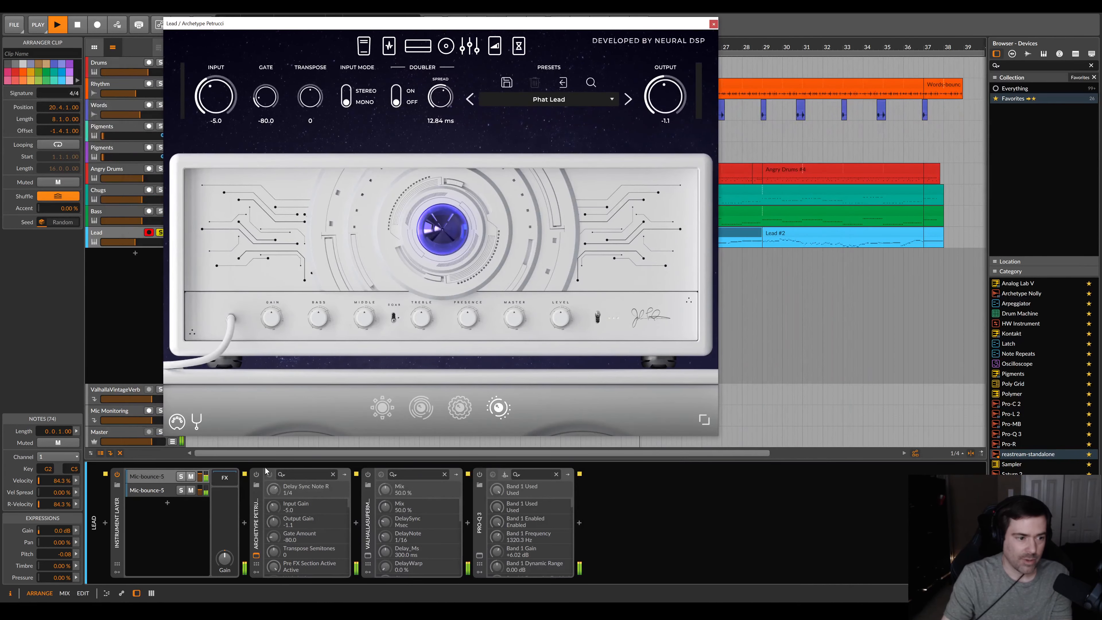
left_click(257, 476)
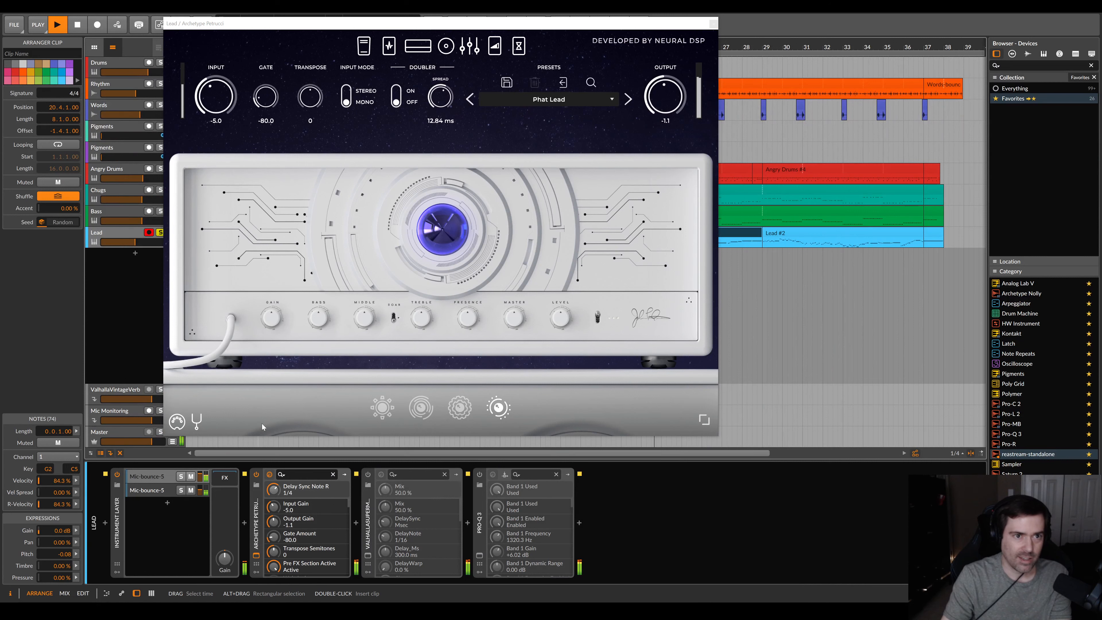
left_click_drag(453, 22, 476, 17)
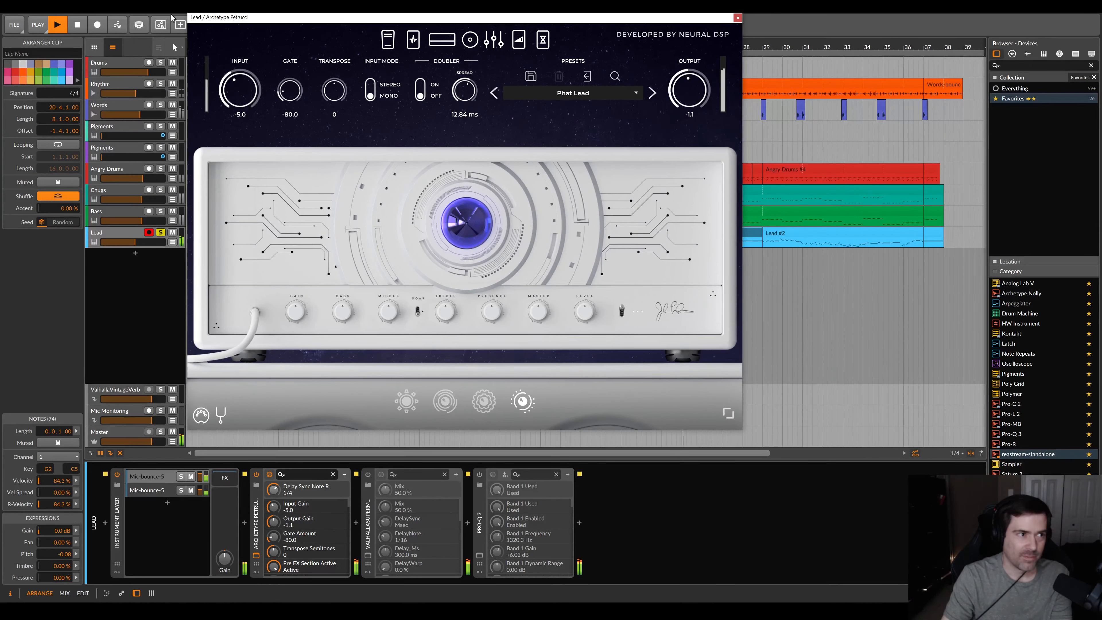
left_click_drag(611, 18, 634, 265)
left_click(629, 44)
left_click_drag(518, 265, 457, 43)
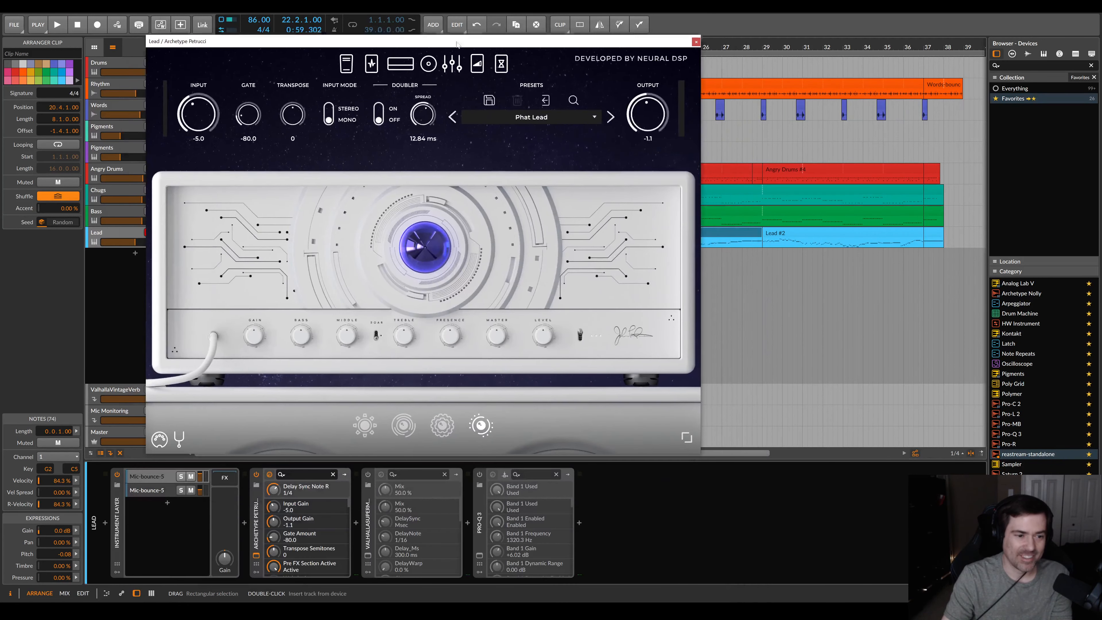
left_click(696, 43)
Open ValhallaSupermassive on the Lead track, compare the sound with it off and on during playback, and close it enabled
left_click(367, 558)
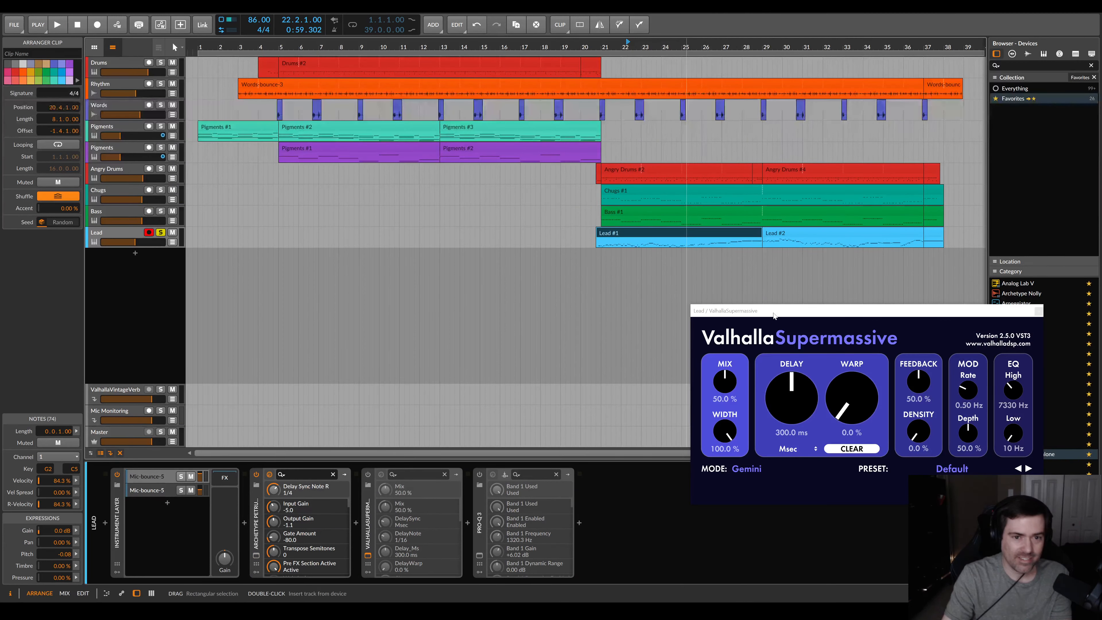
left_click_drag(770, 309, 494, 271)
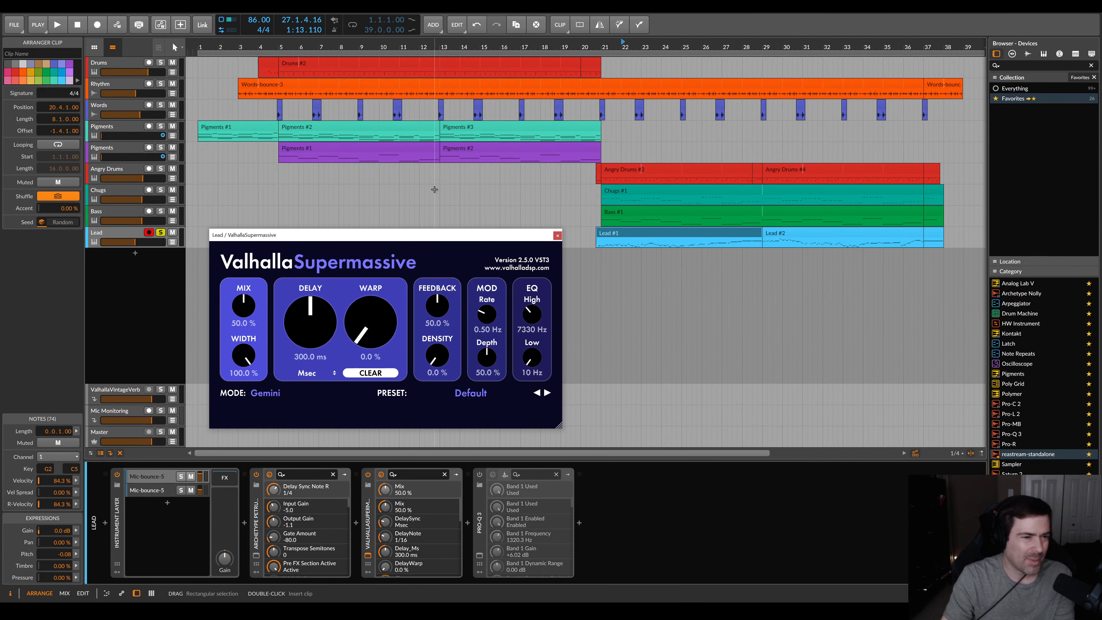
left_click_drag(427, 242, 428, 242)
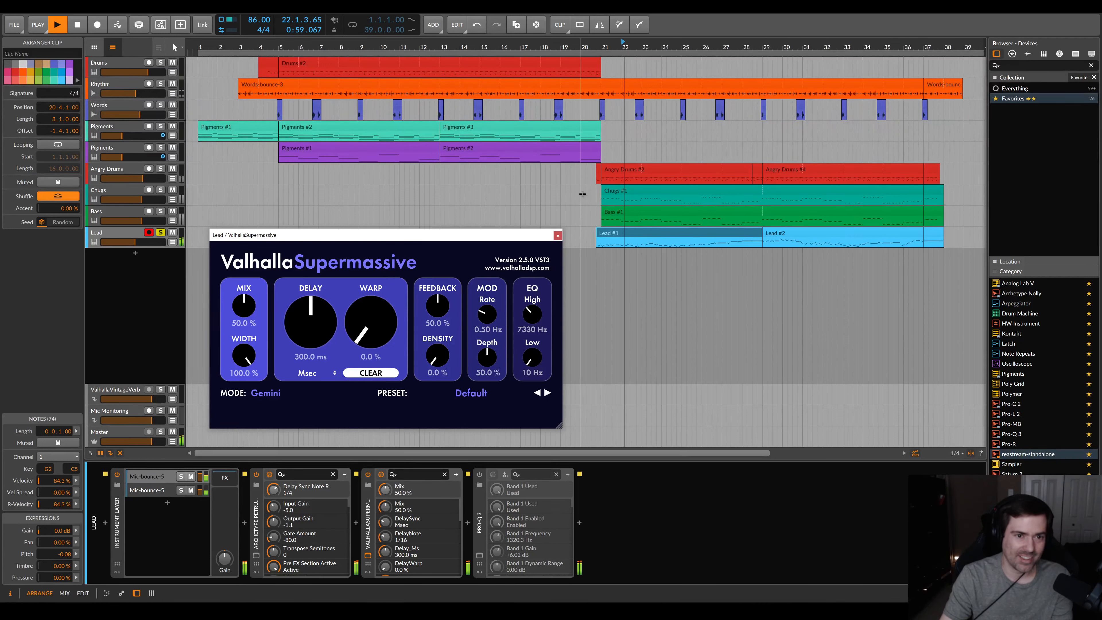
left_click(369, 474)
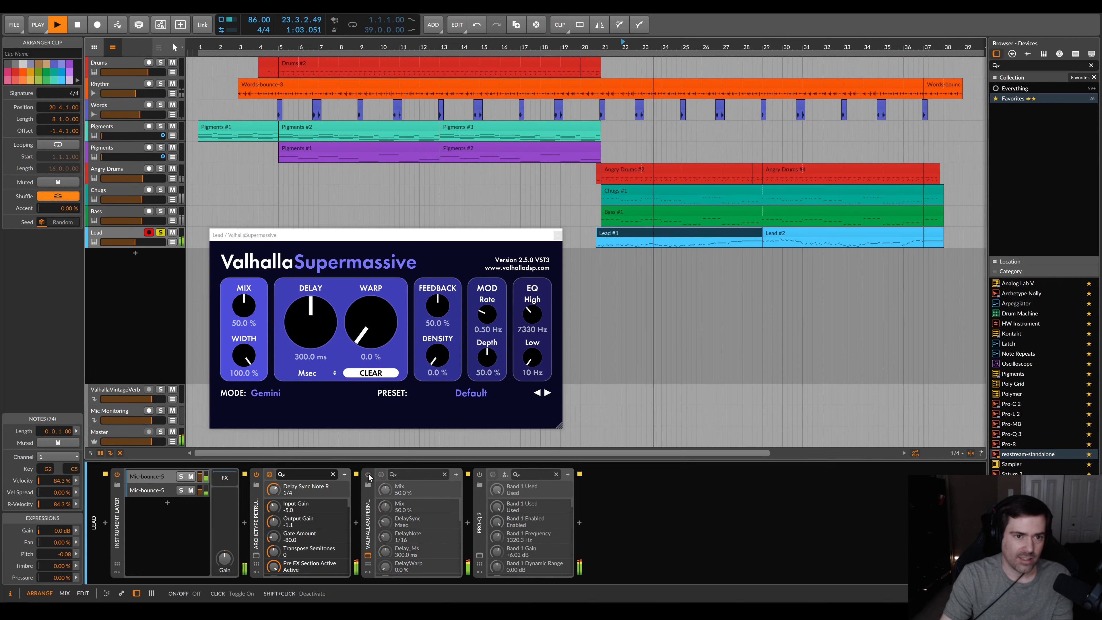
left_click(368, 473)
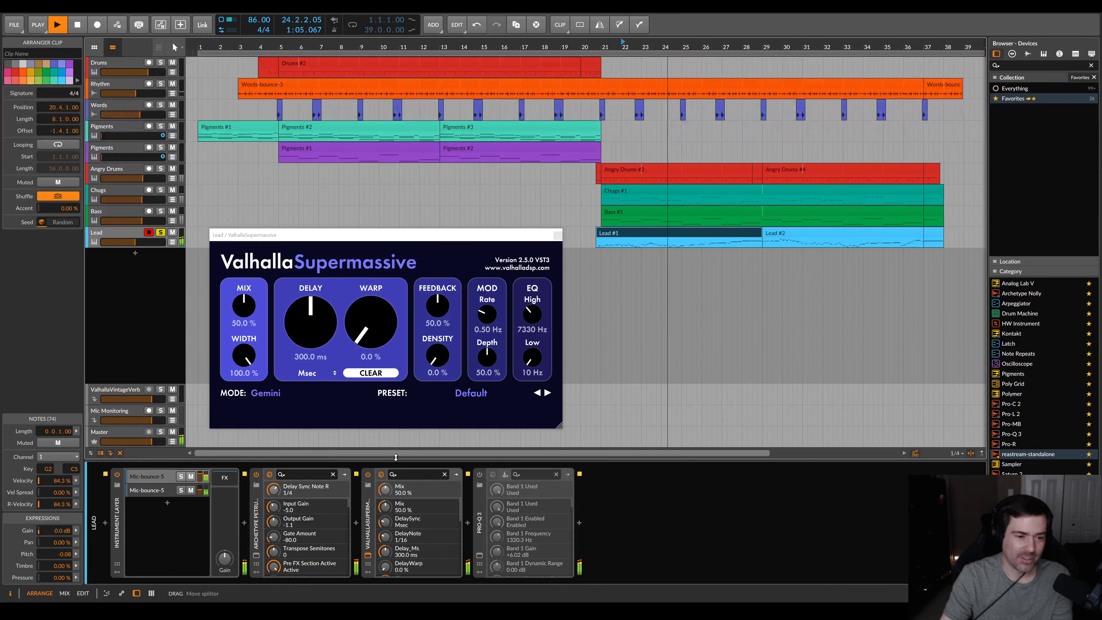
left_click(558, 235)
Open Pro-Q 3 on the Lead track, re-enable it during playback, then close its window and stop playback
left_click(479, 556)
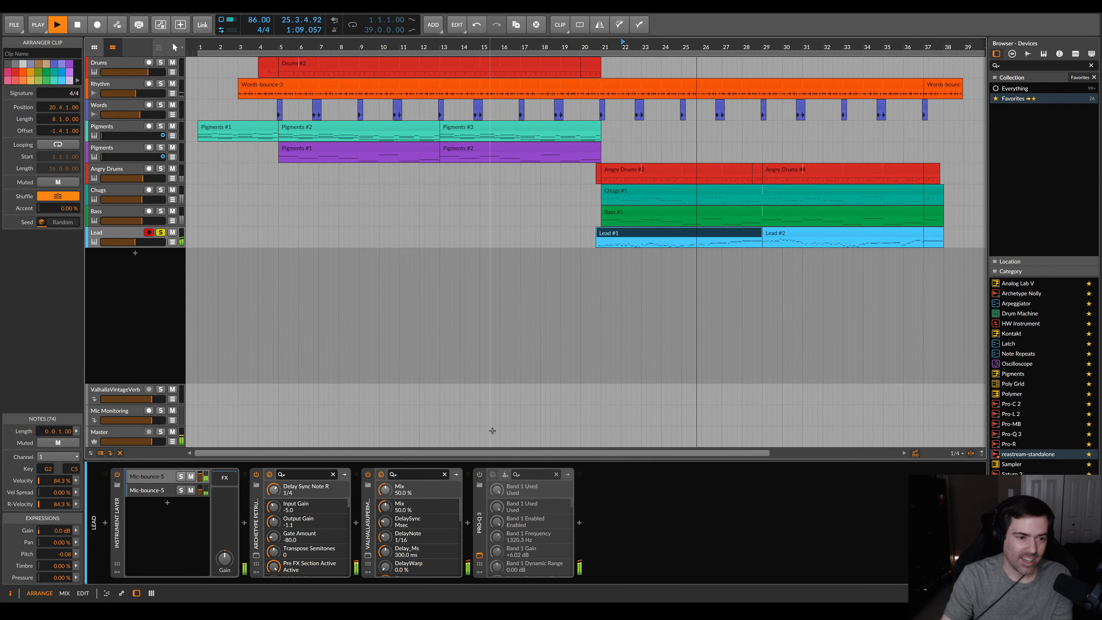
left_click_drag(509, 175, 513, 112)
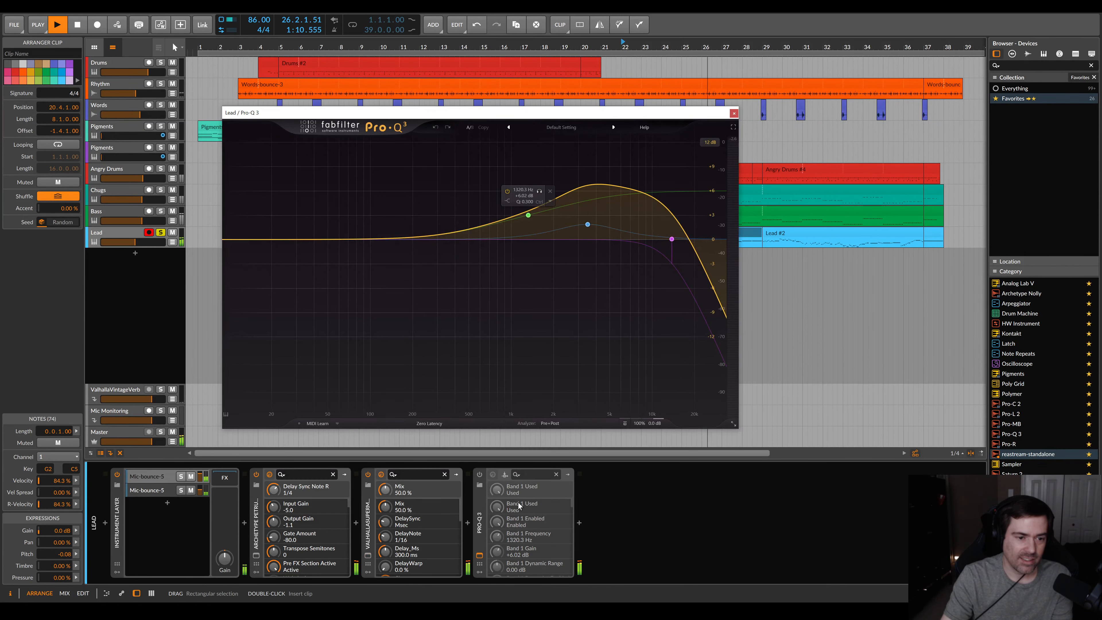
left_click(480, 474)
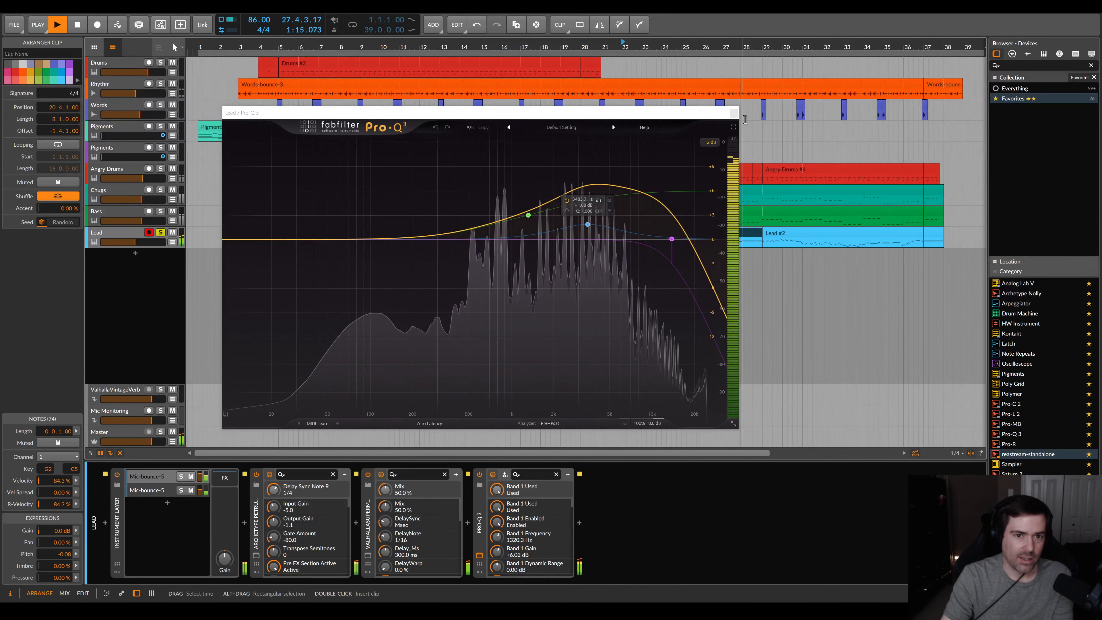
left_click(733, 113)
key("space")
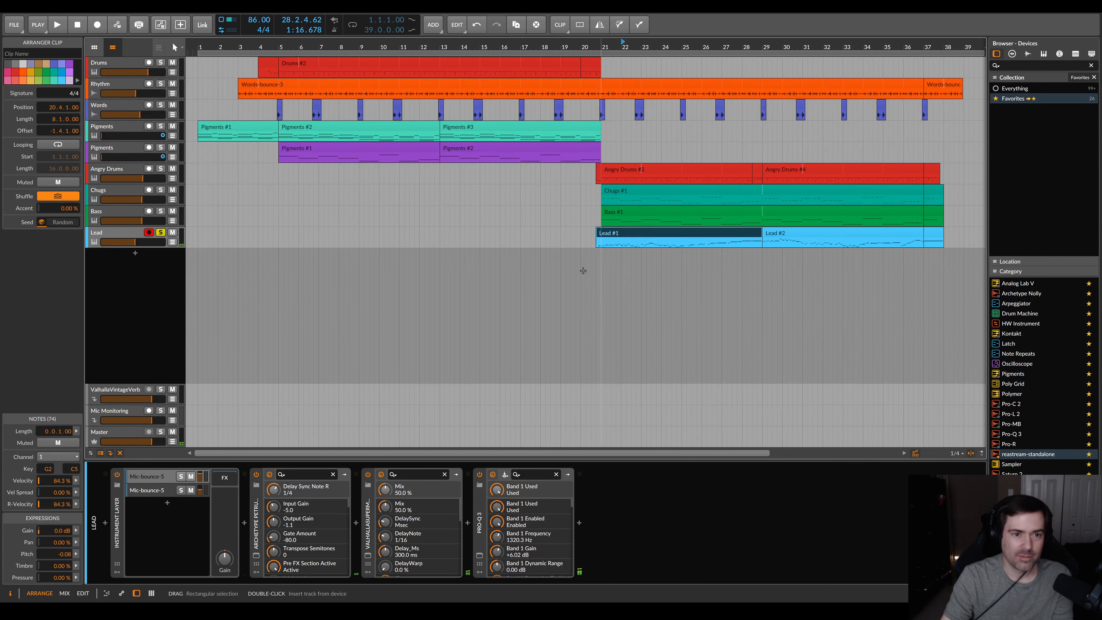
Unsolo the Lead track and play all the tracks together from bar 21, then stop playback
left_click(160, 233)
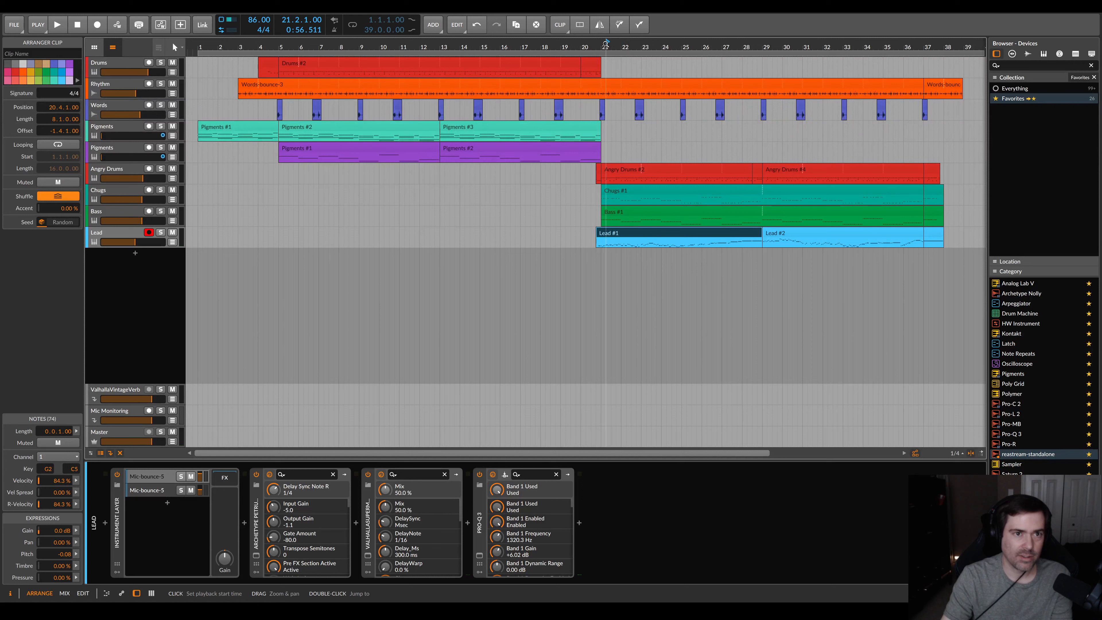
key("space")
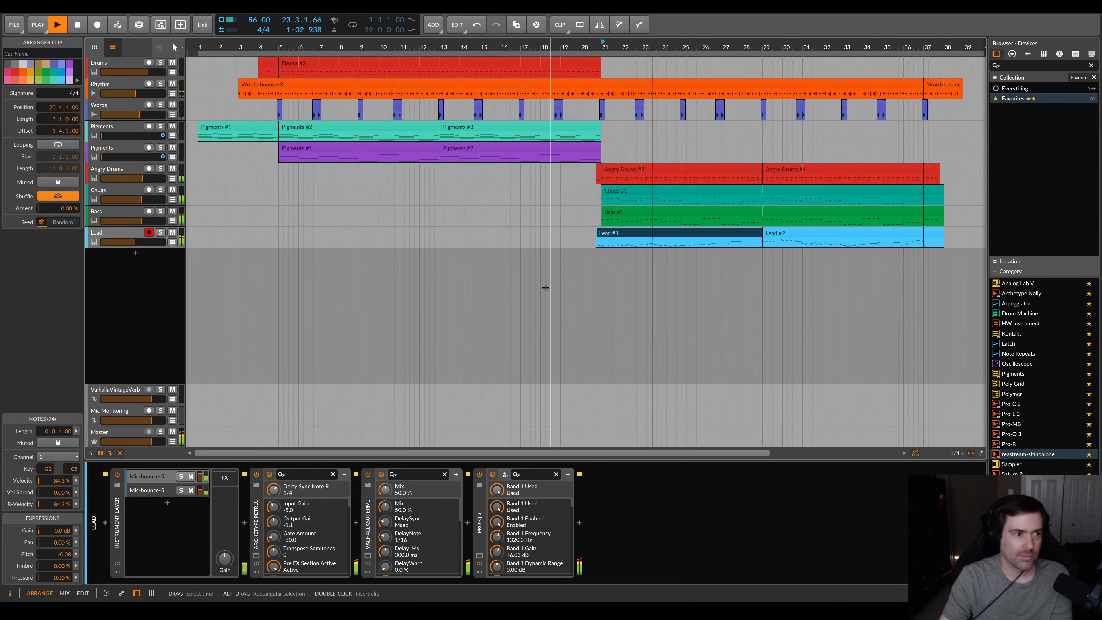
key("space")
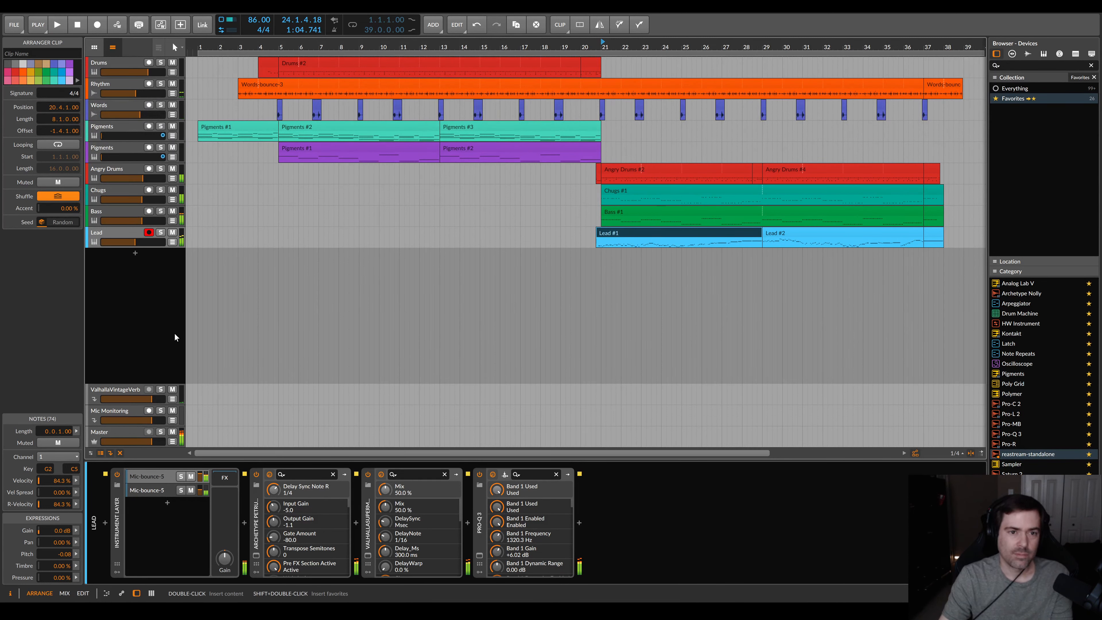
left_click(175, 333)
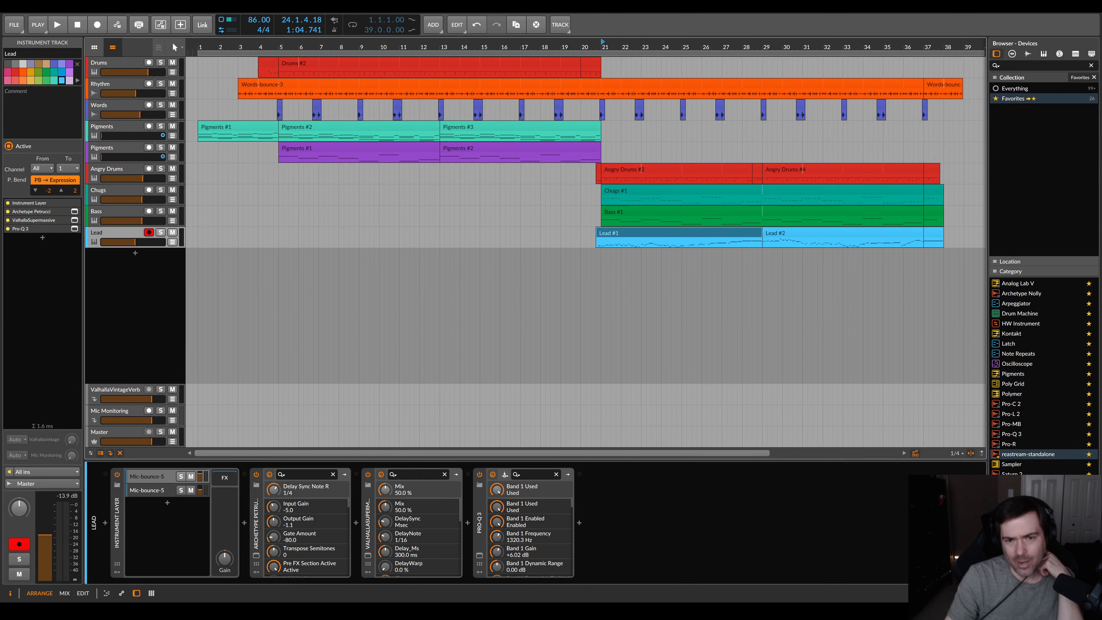